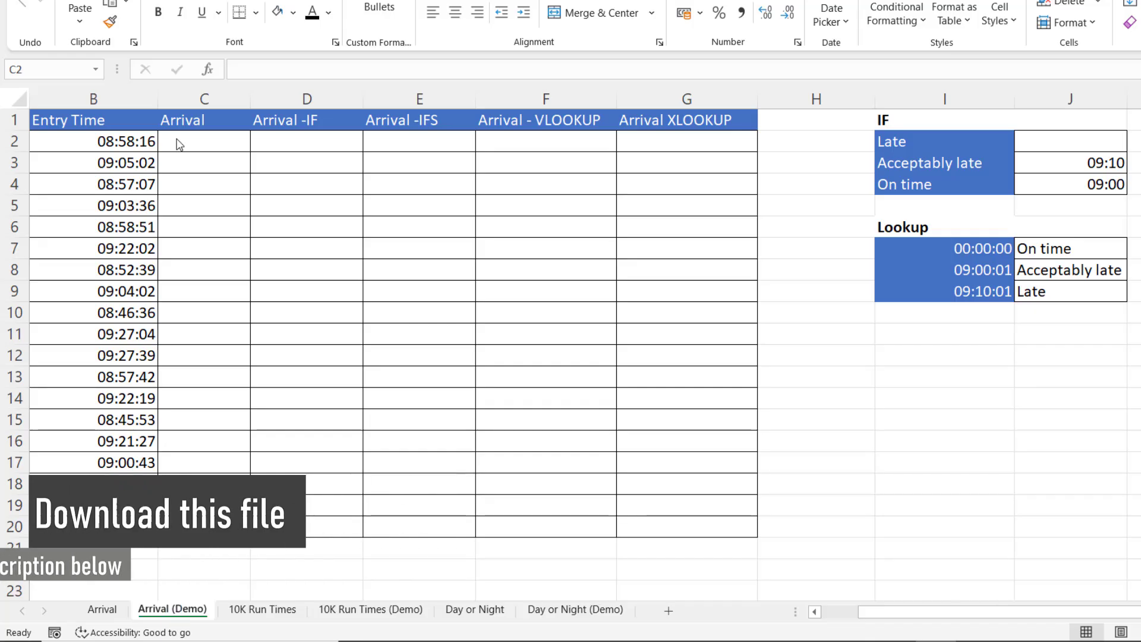
left_click(191, 145)
key("shift+Down")
key("shift+Down")
key("shift+Down")
key("shift+Down")
key("shift+Down")
key("shift+Down")
key("shift+Down")
key("shift+Down")
key("shift+Down")
key("shift+Down")
key("shift+Down")
key("shift+Down")
key("shift+Down")
key("shift+Down")
key("shift+Down")
key("shift+Down")
key("shift+Down")
key("shift+Down")
key("shift+Up")
key("shift+Up")
key("shift+Up")
key("shift+Up")
key("shift+Up")
key("shift+Up")
key("shift+Up")
key("shift+Up")
key("shift+Up")
key("shift+Up")
key("shift+Up")
key("shift+Up")
key("shift+Up")
key("shift+Up")
key("shift+Up")
key("shift+Up")
key("shift+Up")
key("shift+Up")
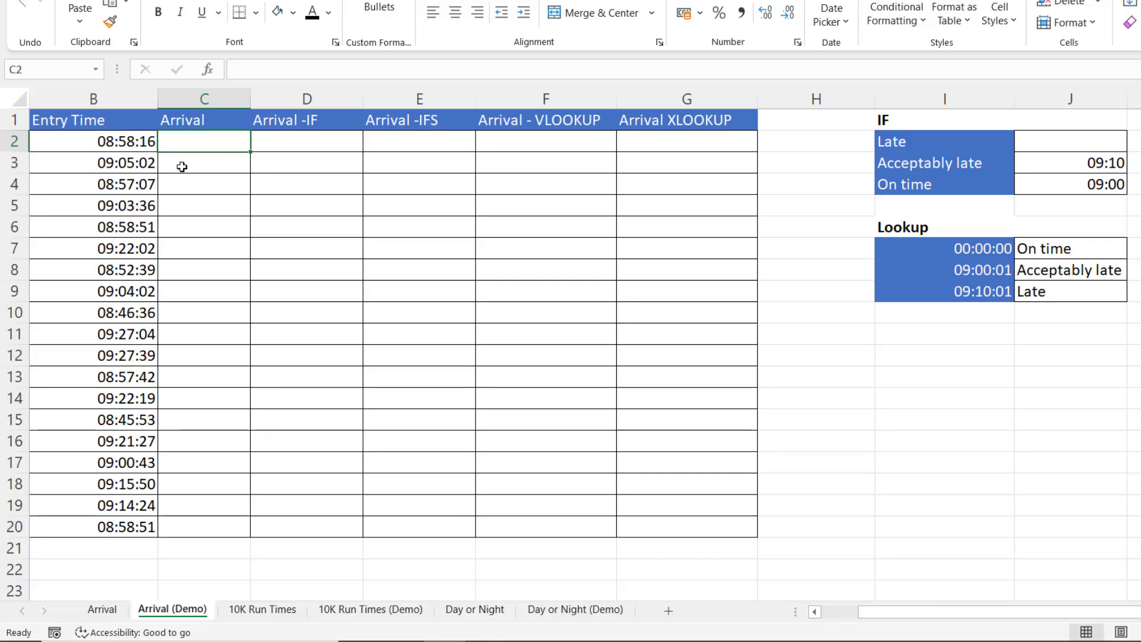
Step: Begin an IF formula in C2 that tests whether the entry time is on time, using B2<=$J$4
type("=IF")
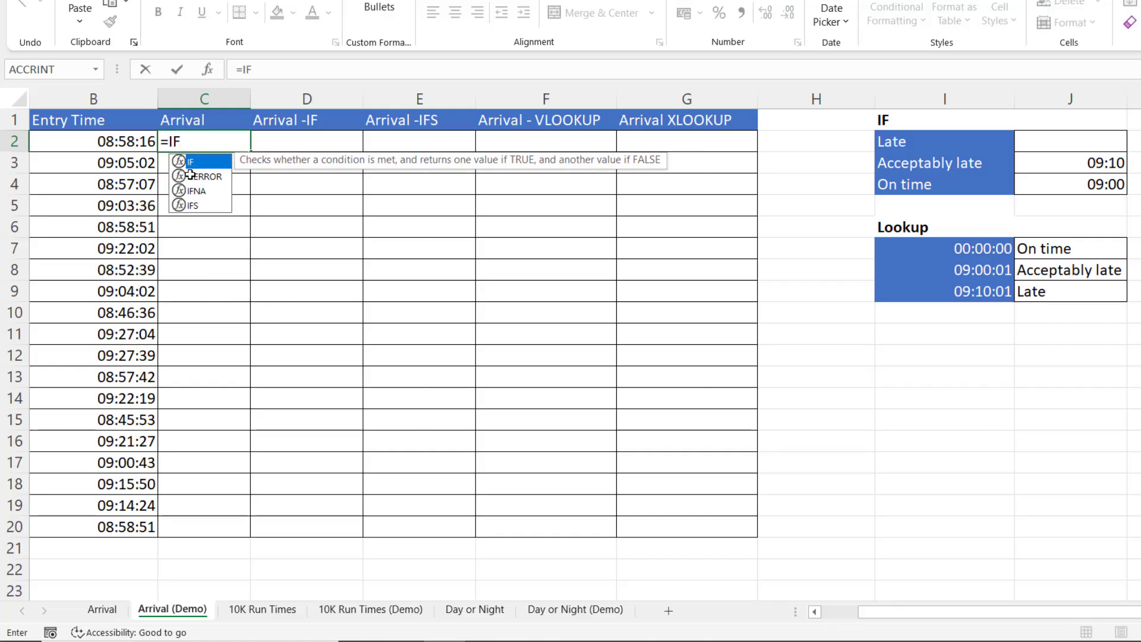
type("(")
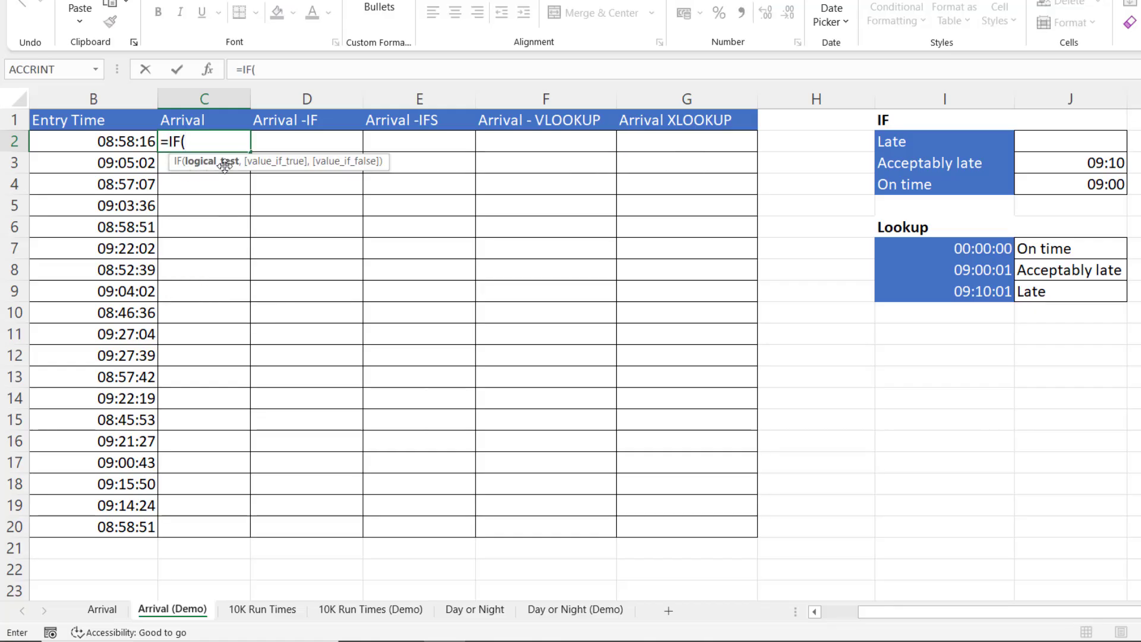
left_click(111, 143)
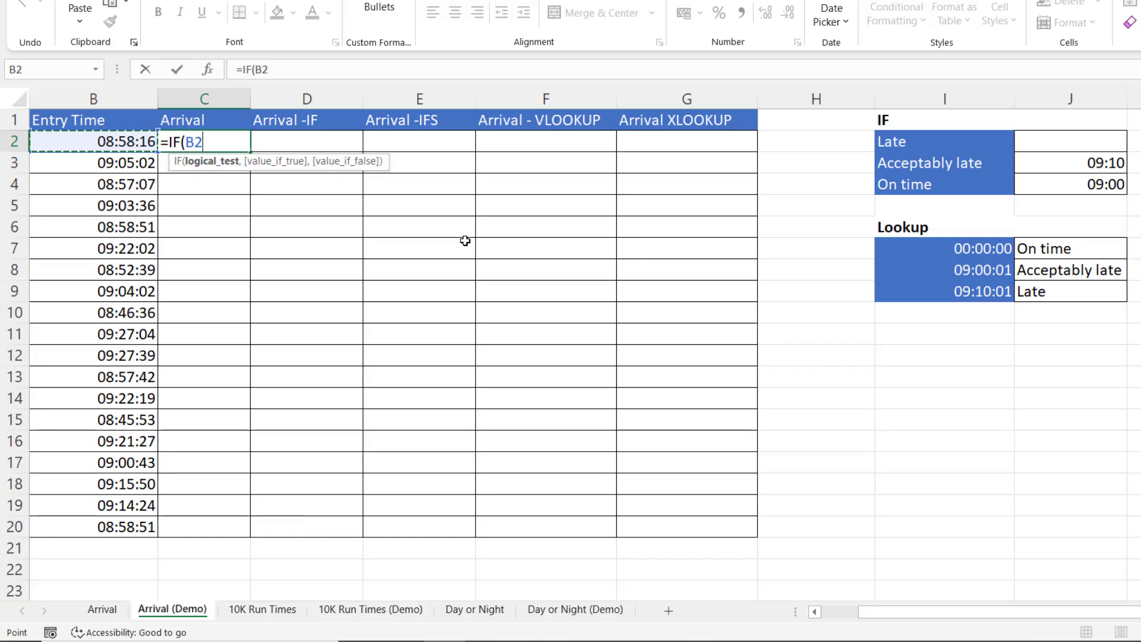
type("<=")
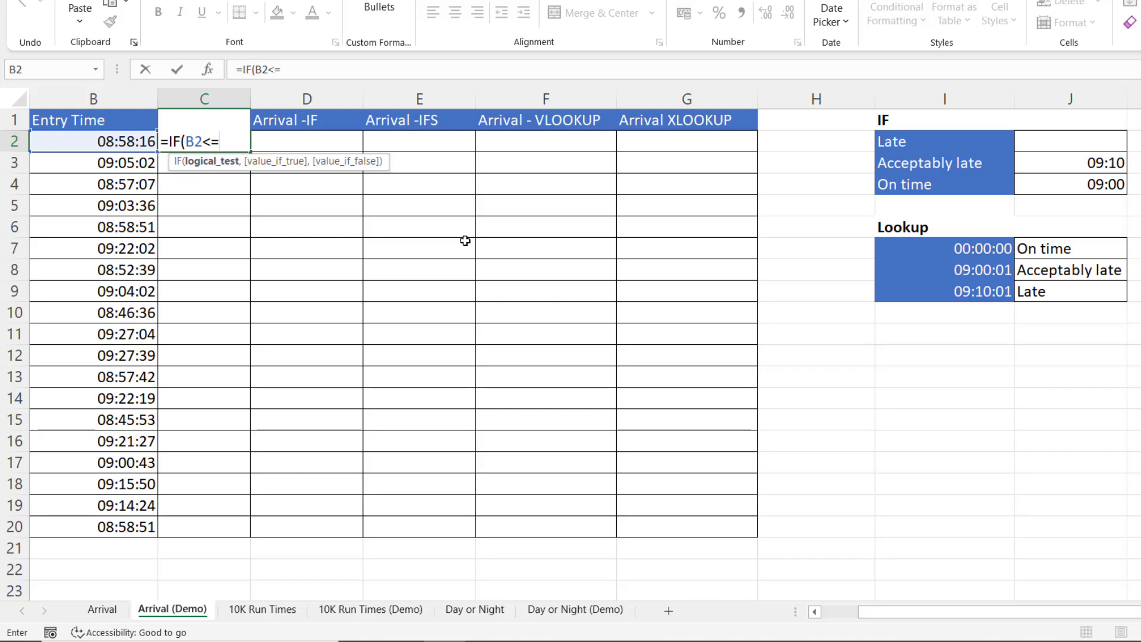
left_click(1087, 182)
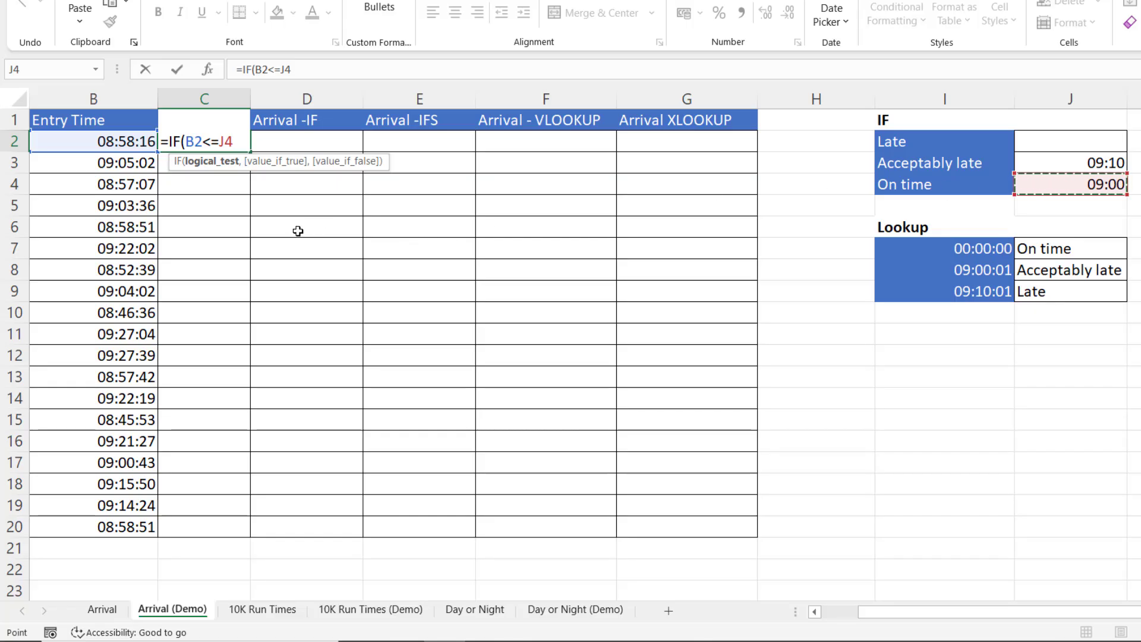
key("F4")
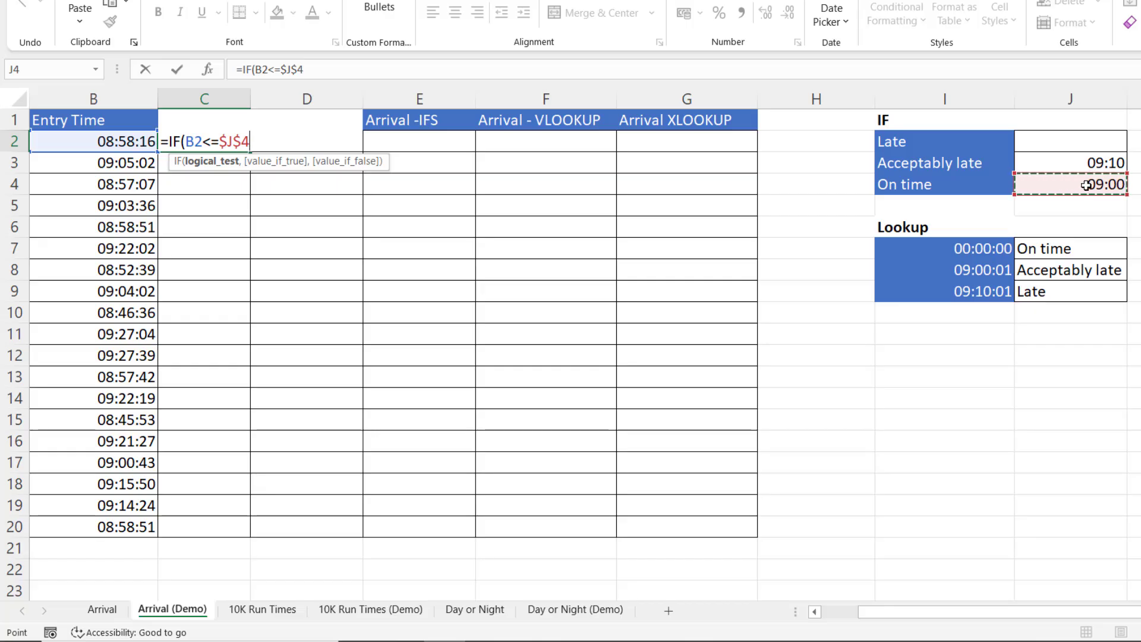
type(",")
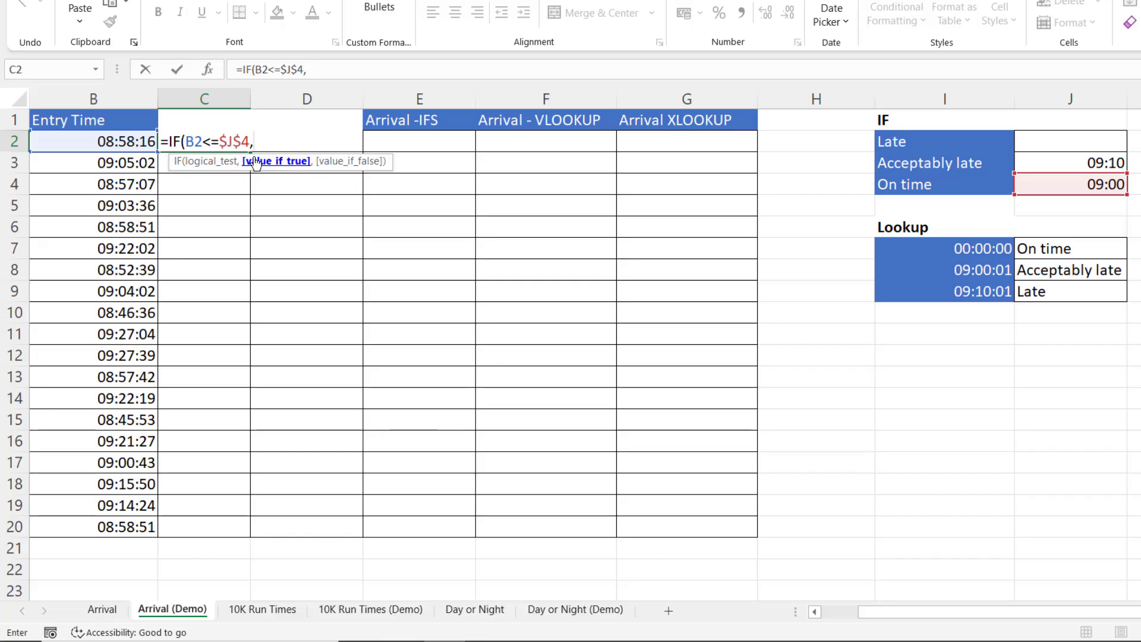
type("\"On tineme")
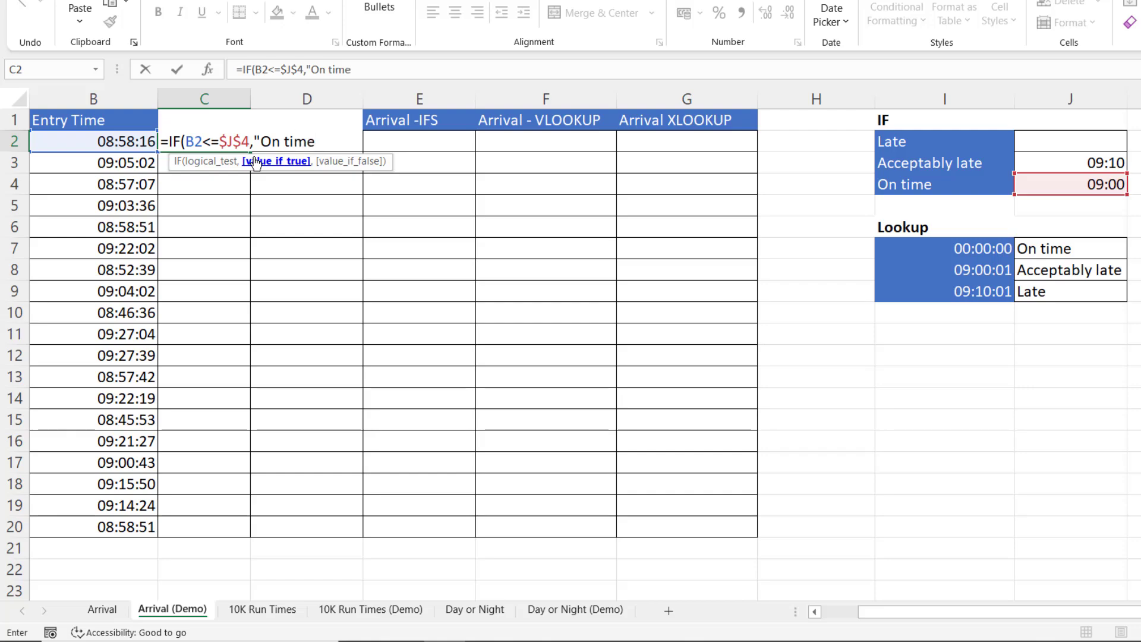
key("BackSpace")
key("BackSpace")
key("BackSpace")
key("BackSpace")
Step: Complete the C2 formula with $I$4 if true and $I$2 if false, and fill it down to C20
left_click(895, 182)
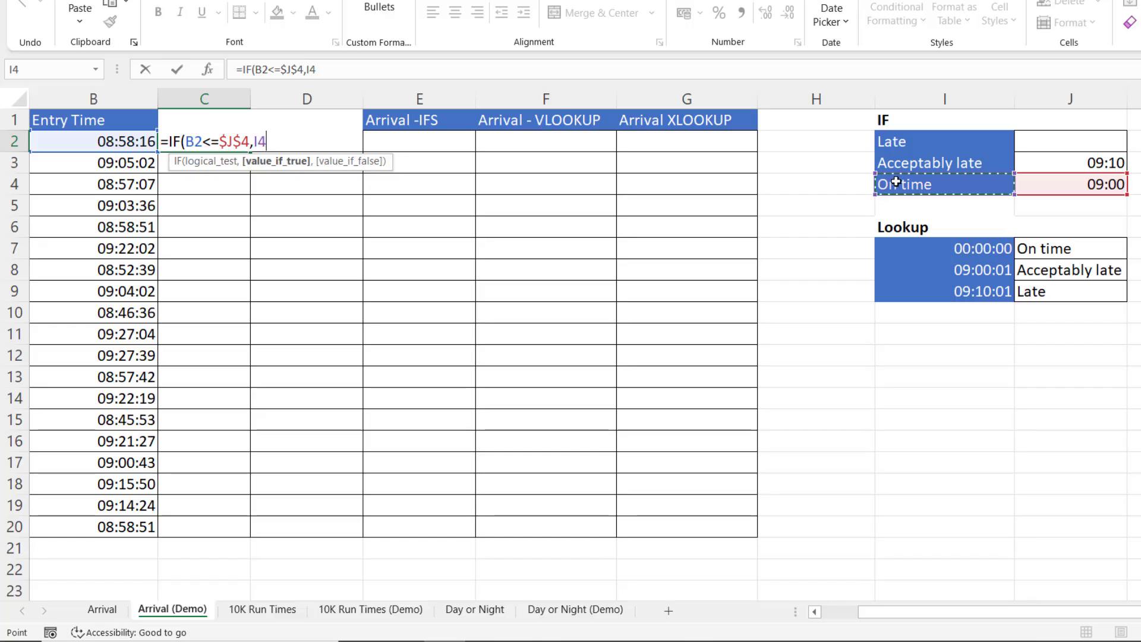
key("F4")
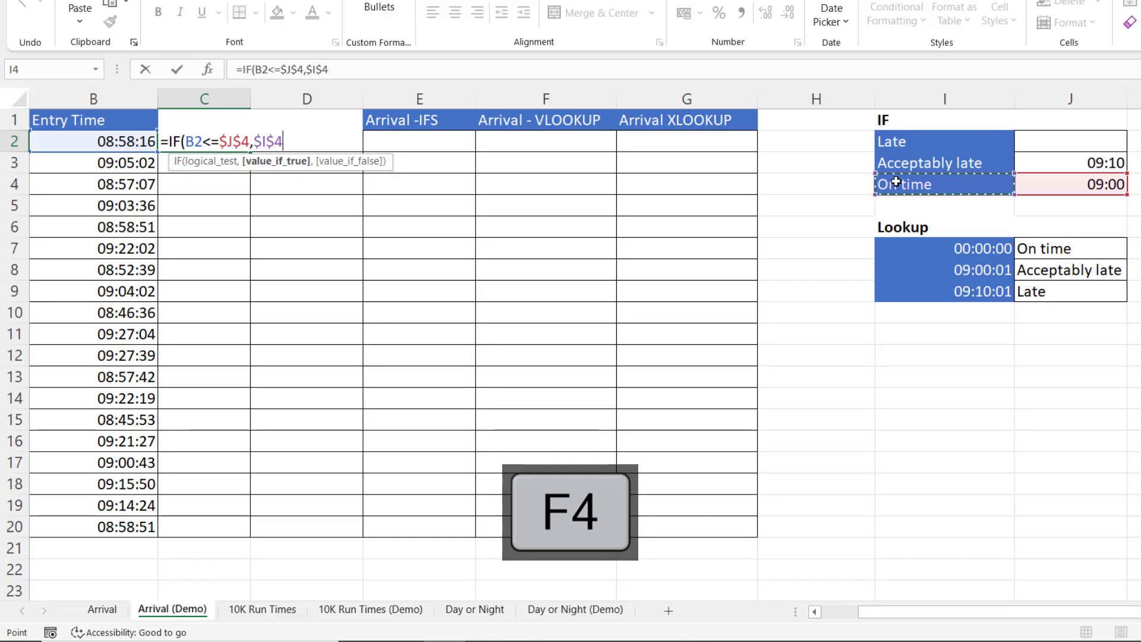
type(",")
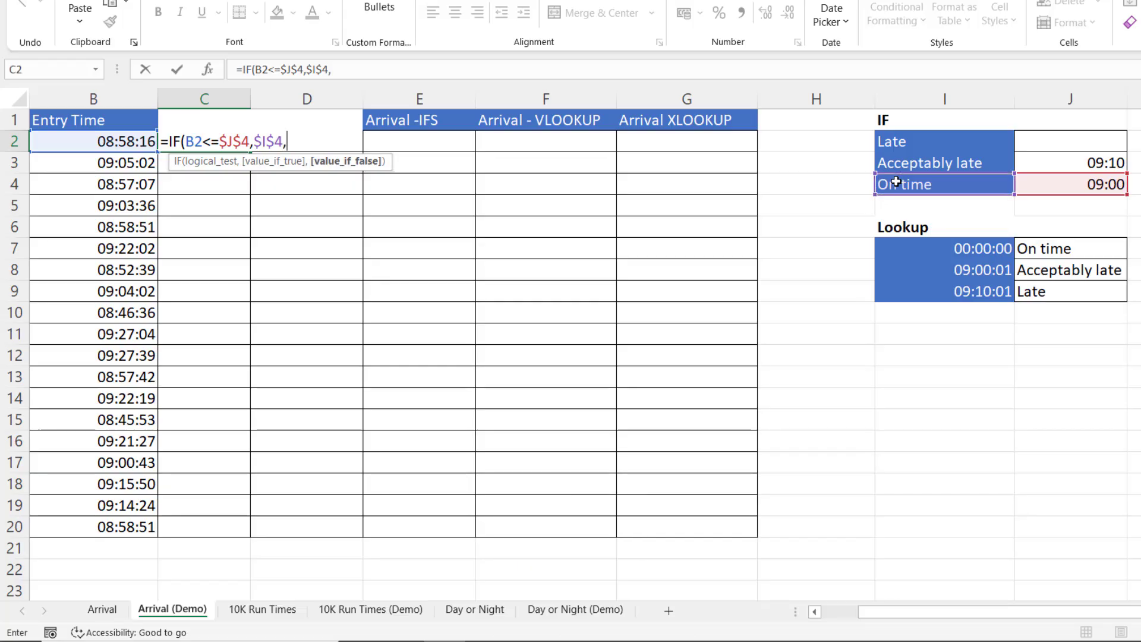
left_click(903, 142)
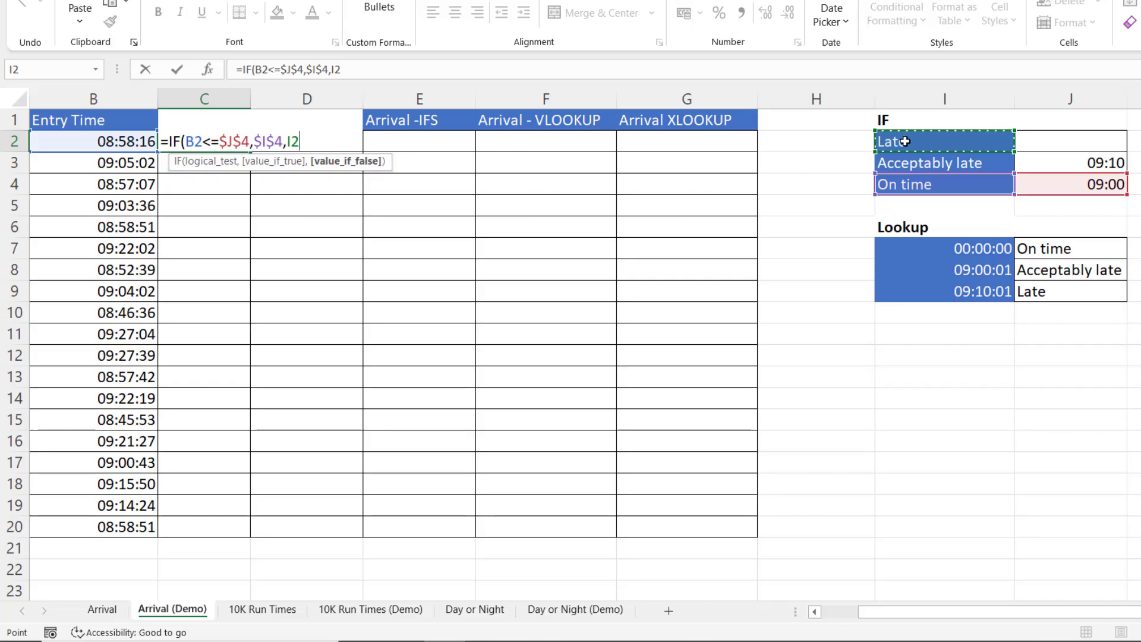
key("F4")
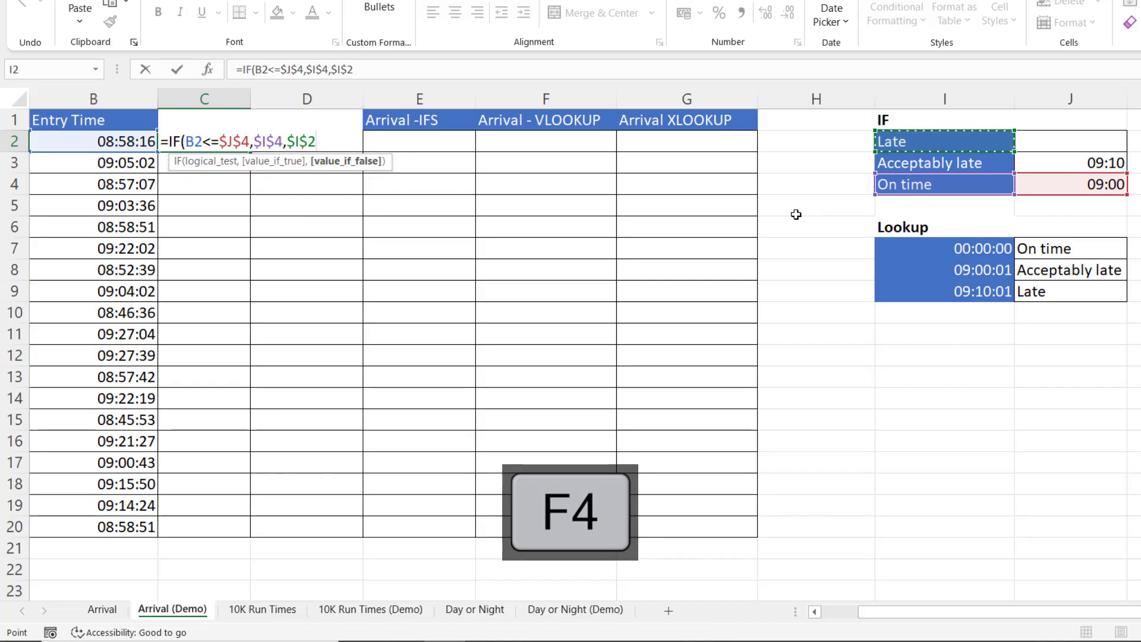
type(")")
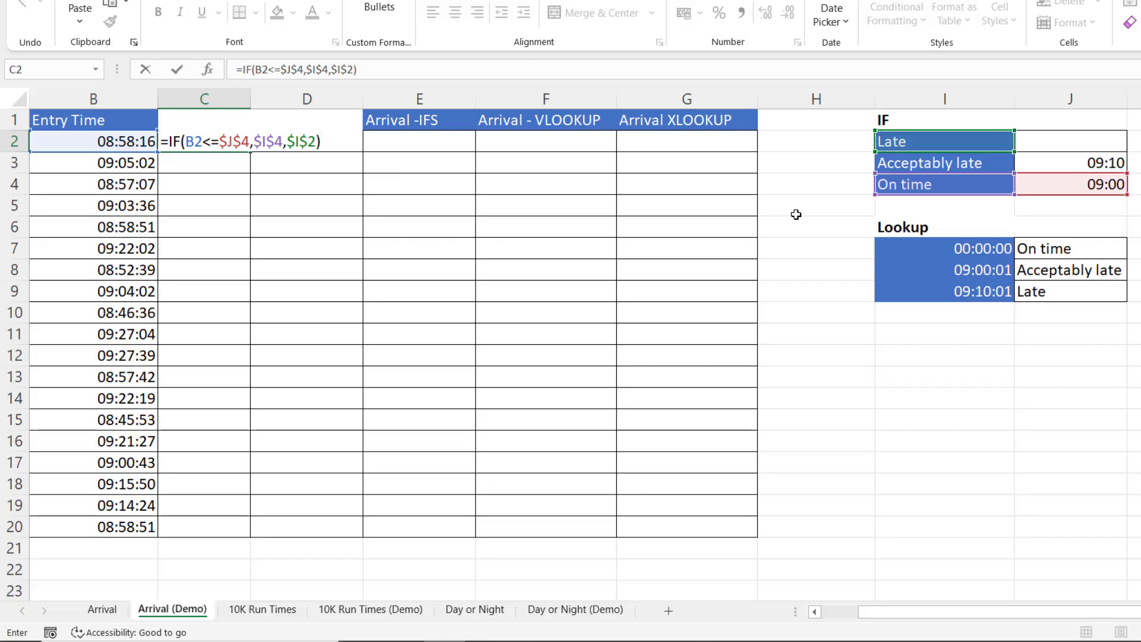
key("Return")
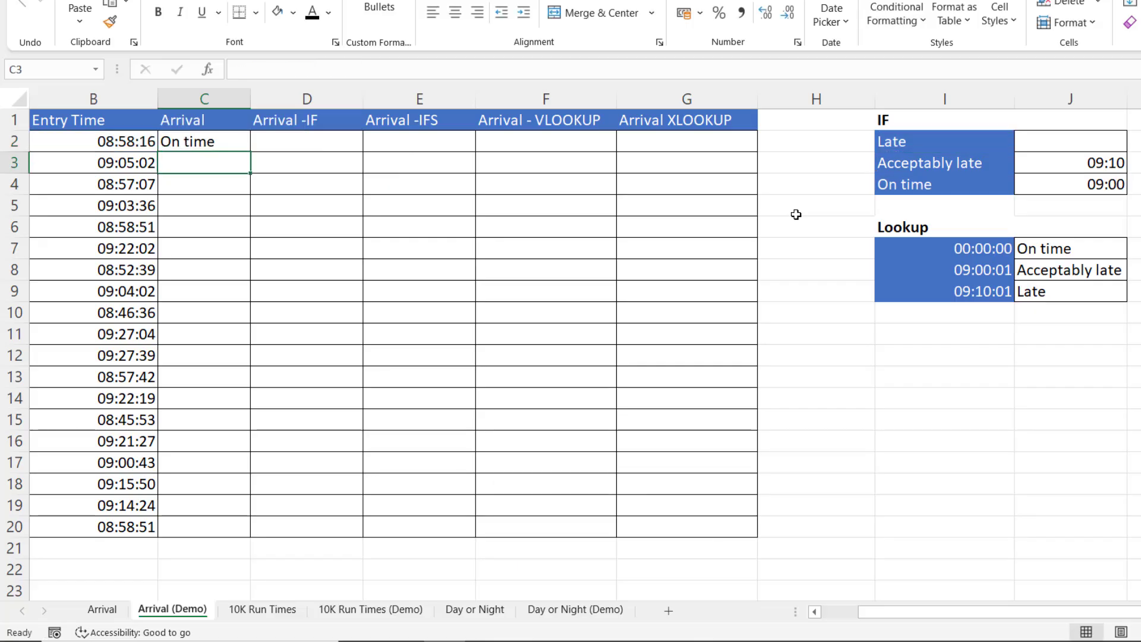
left_click(212, 143)
double_click(252, 153)
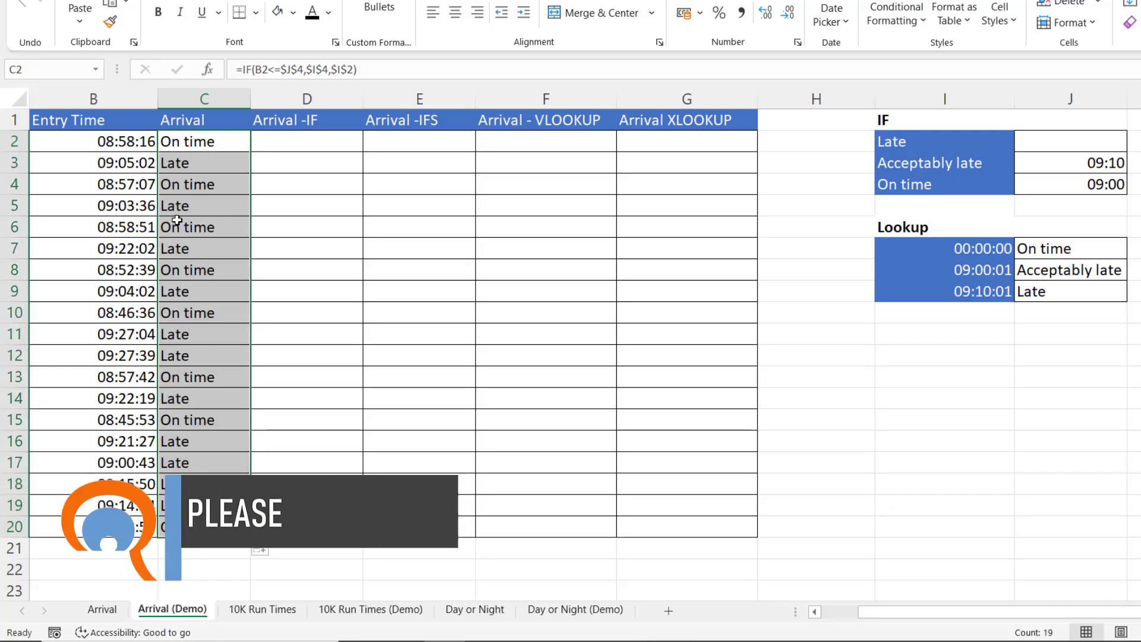
Step: Begin an IF formula in D2 that tests B2>$J$3 and returns $I$2 when true
key("Right")
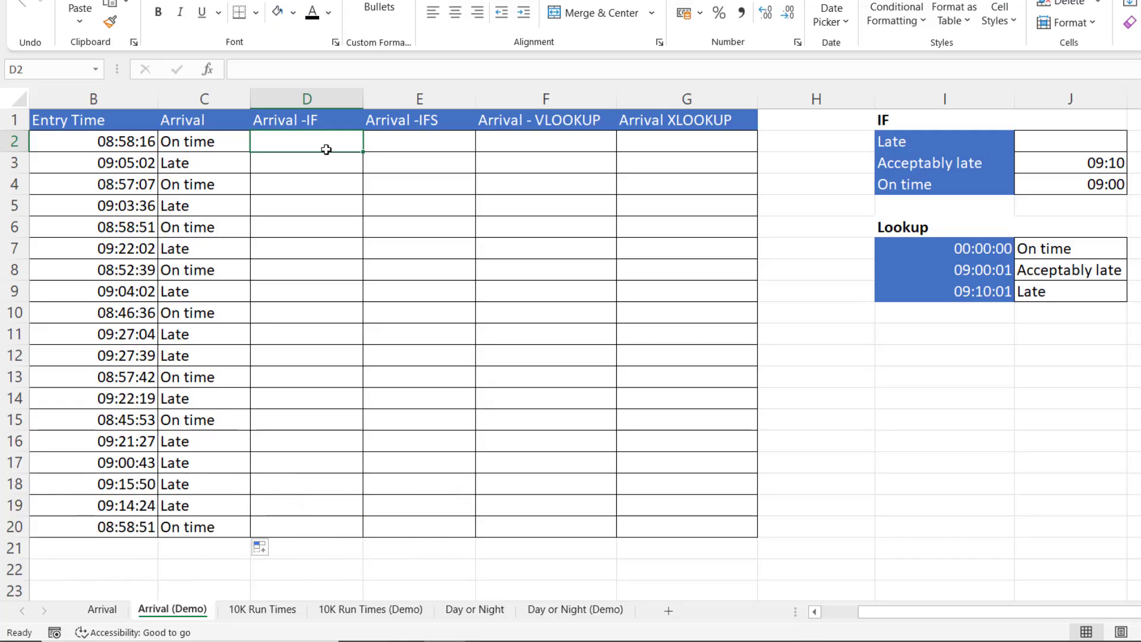
type("=I")
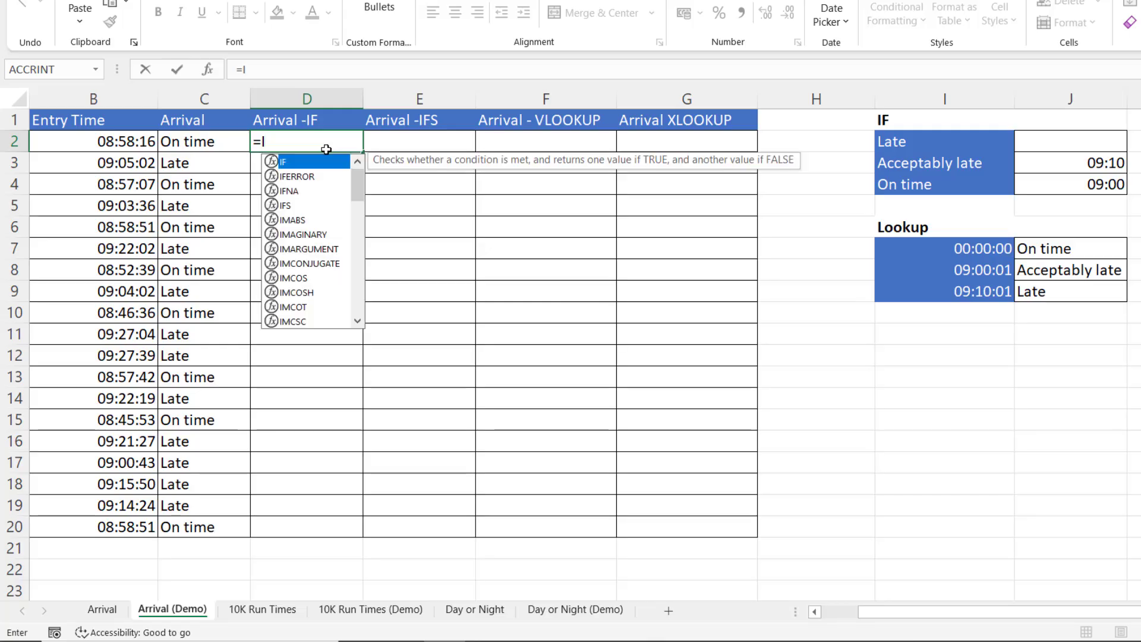
key("Tab")
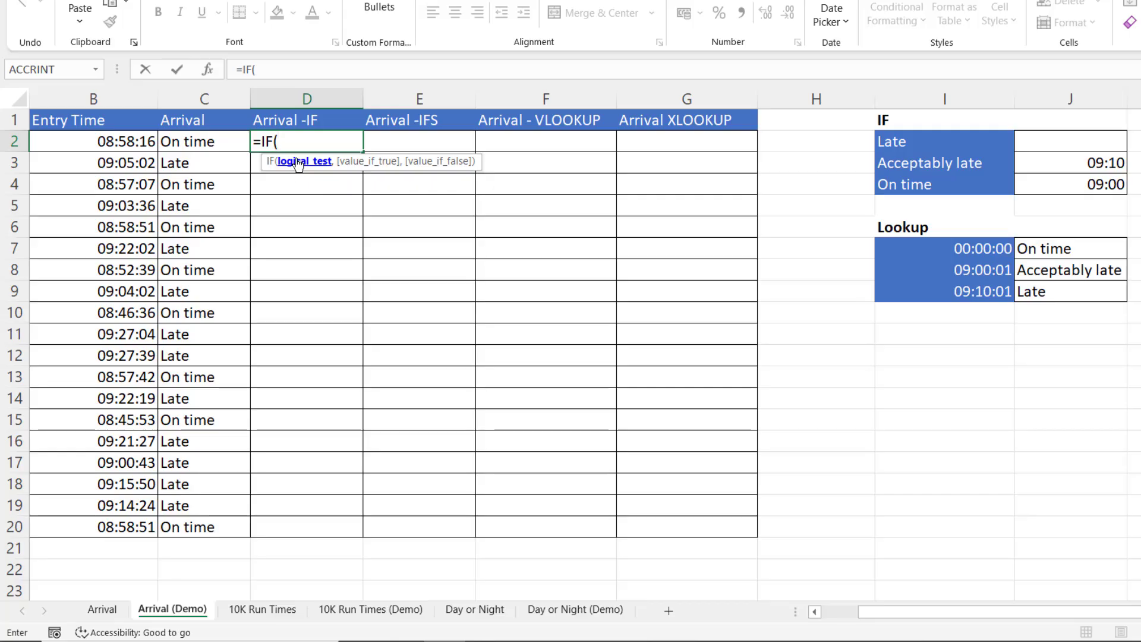
left_click(129, 140)
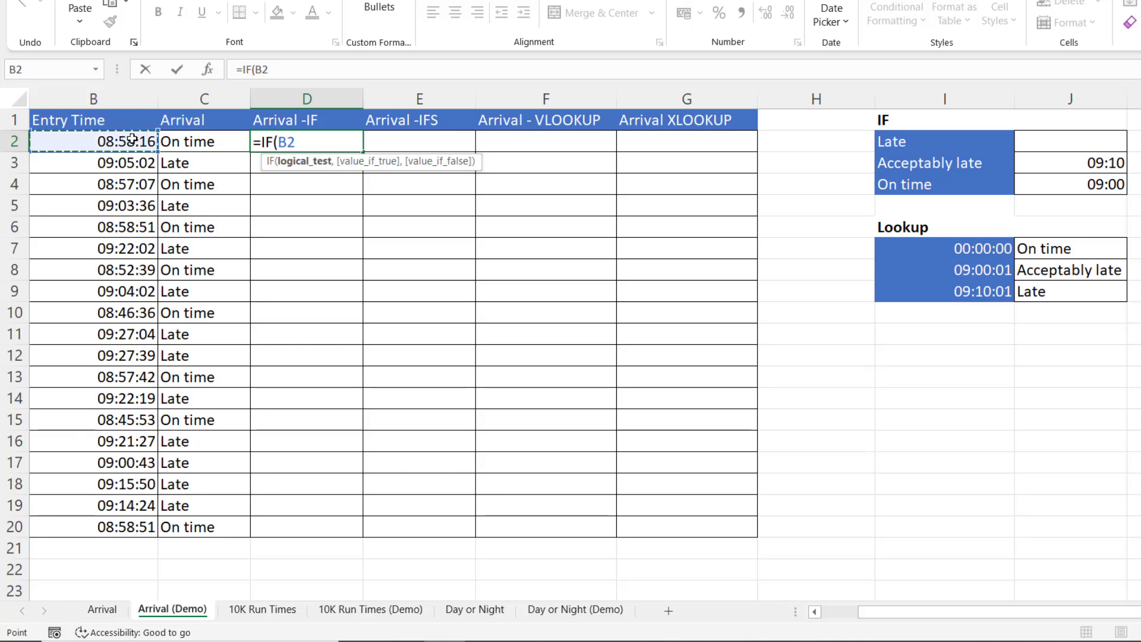
type(">")
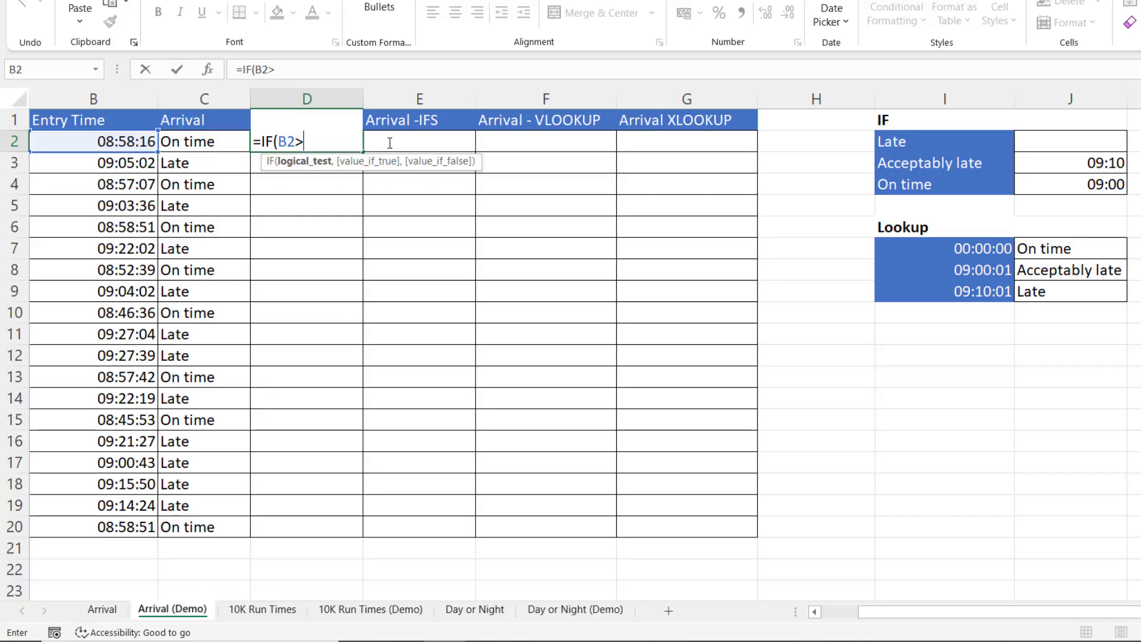
left_click(1107, 162)
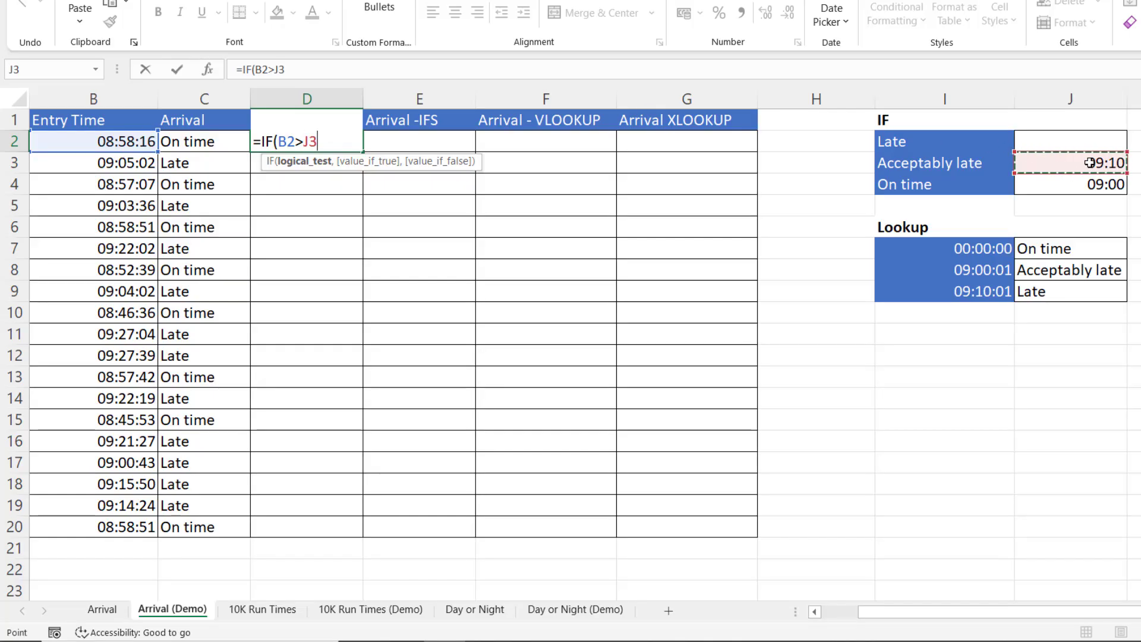
key("F4")
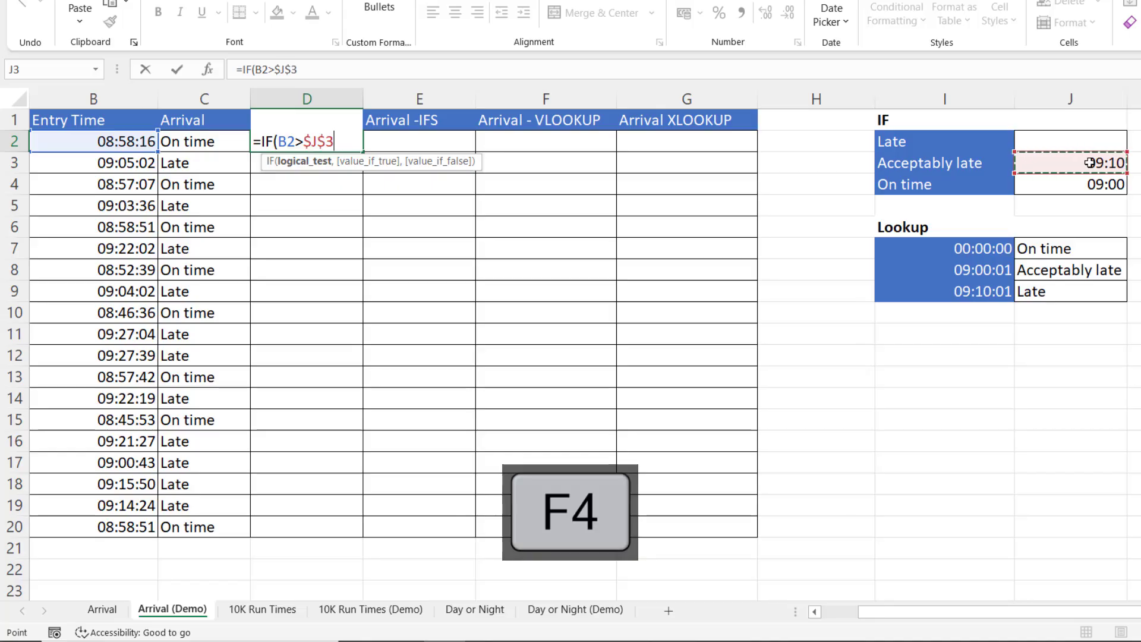
type(",")
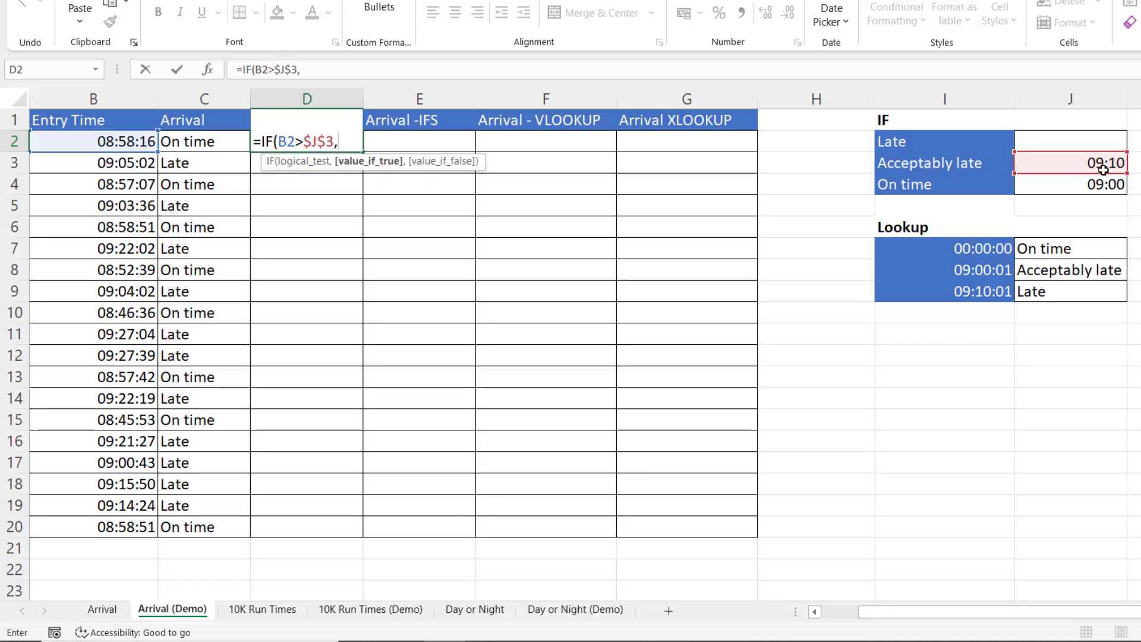
left_click(923, 144)
key("F4")
type(",")
Step: Nest a second IF as the D2 formula's false value, with the logical test B2>$J$4
type("I$2,I")
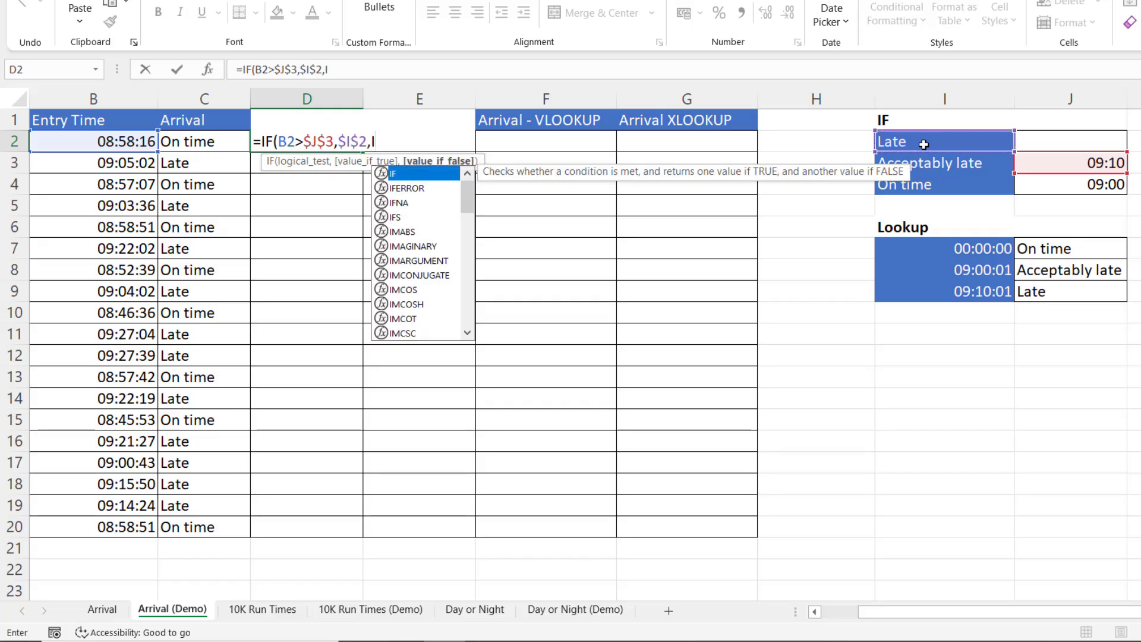
type("F(")
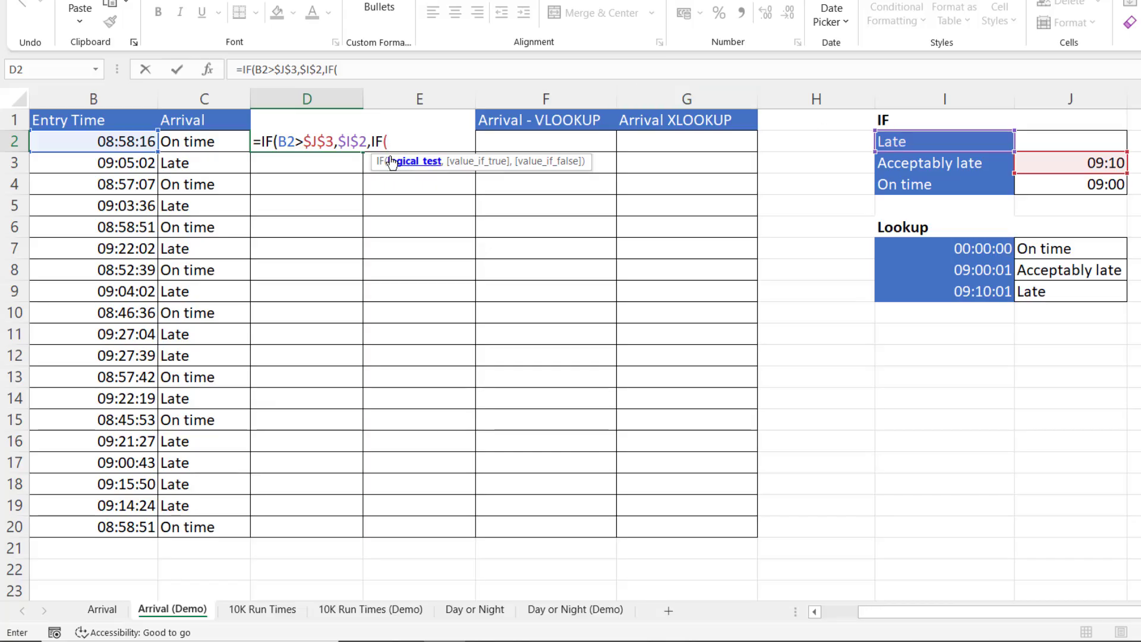
left_click(106, 140)
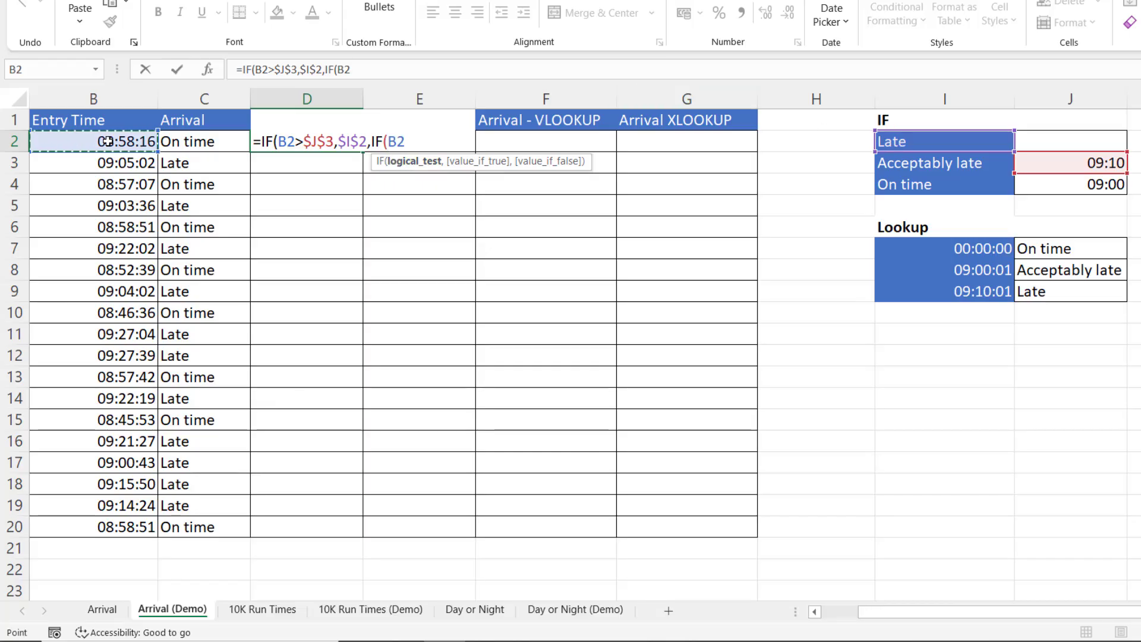
type(">")
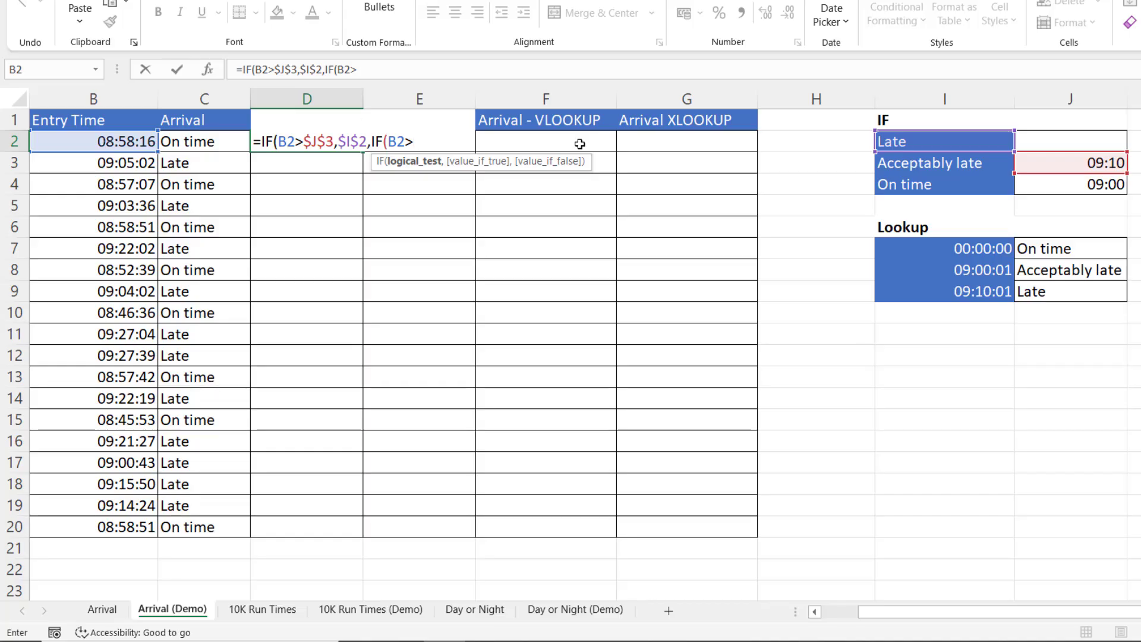
left_click(1094, 182)
key("F4")
type(",")
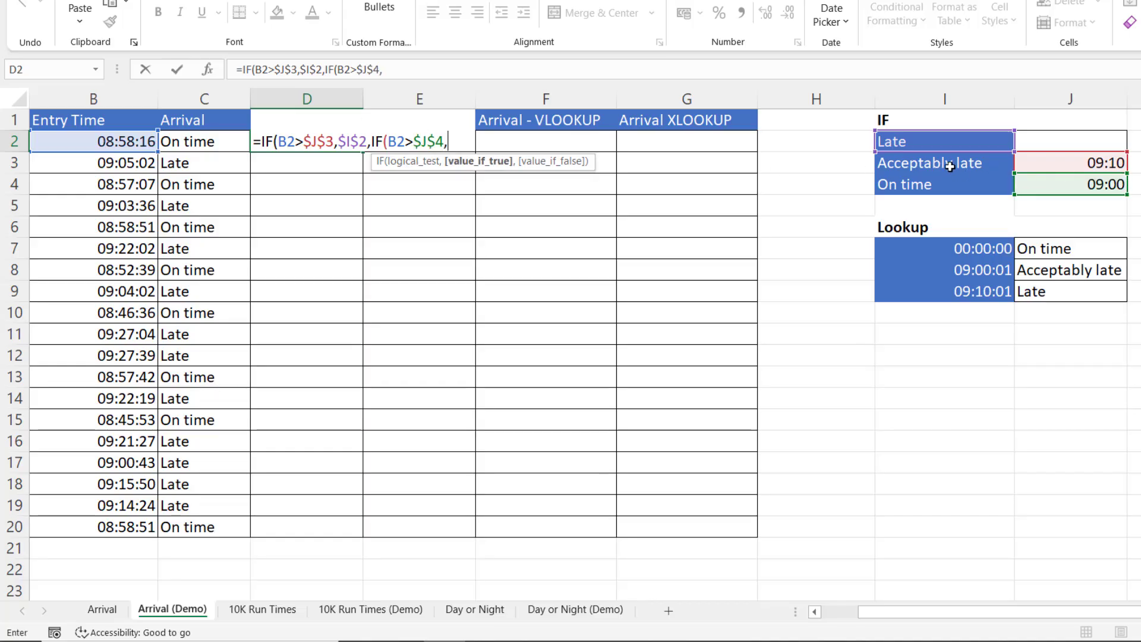
Step: Complete the nested IF in D2 with $I$3 if true and $I$4 if false, closing both functions
left_click(949, 162)
left_click(457, 139)
key("F4")
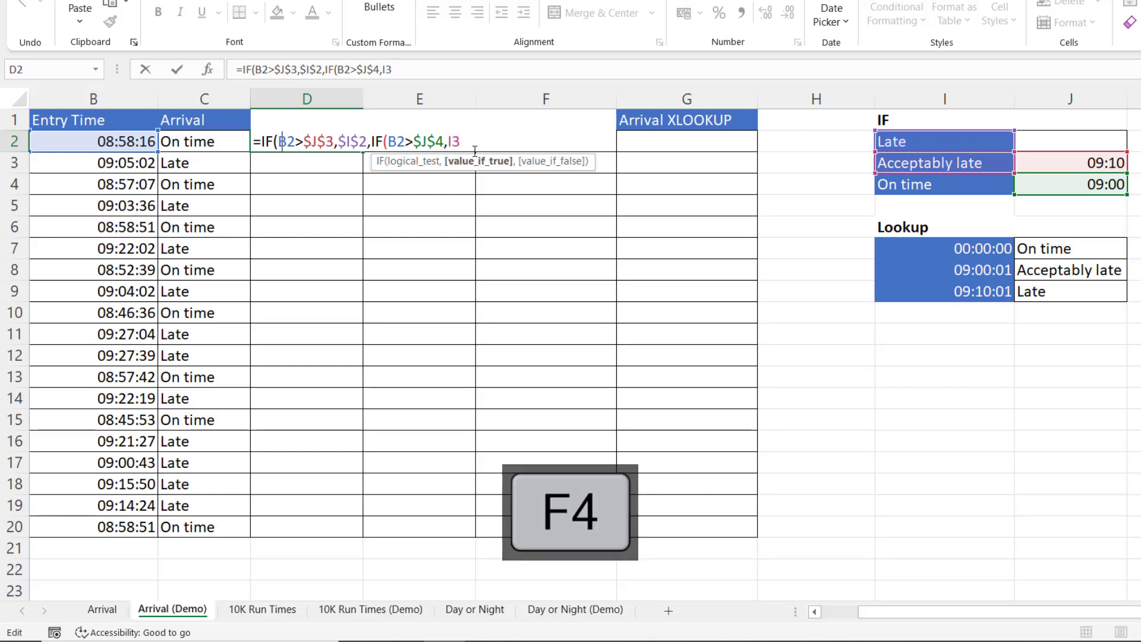
type(",")
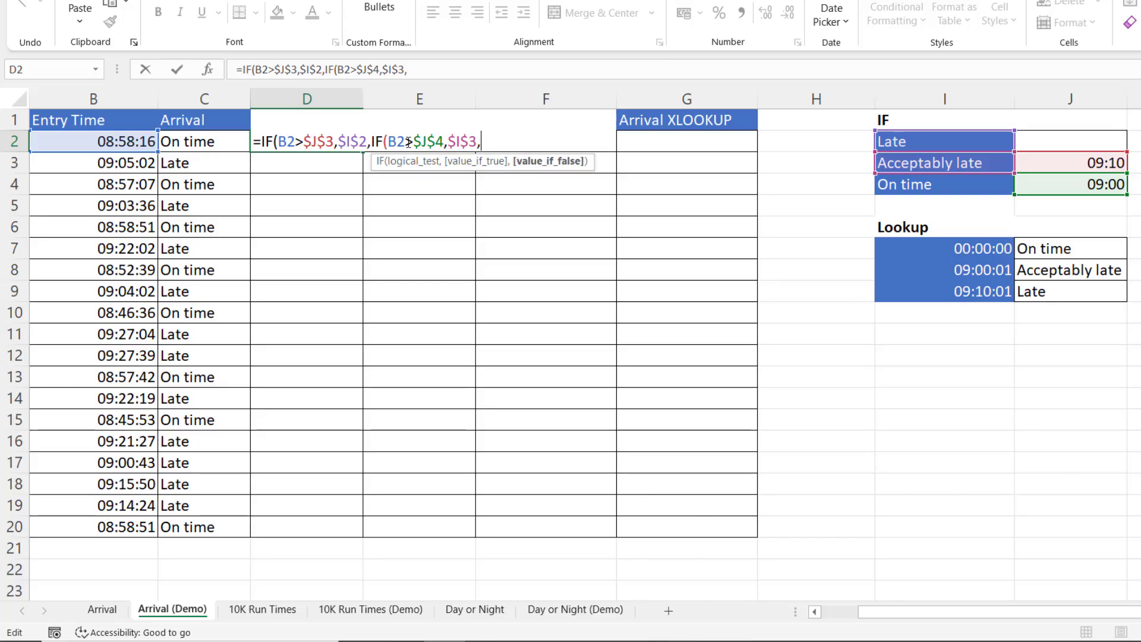
left_click(902, 183)
key("F4")
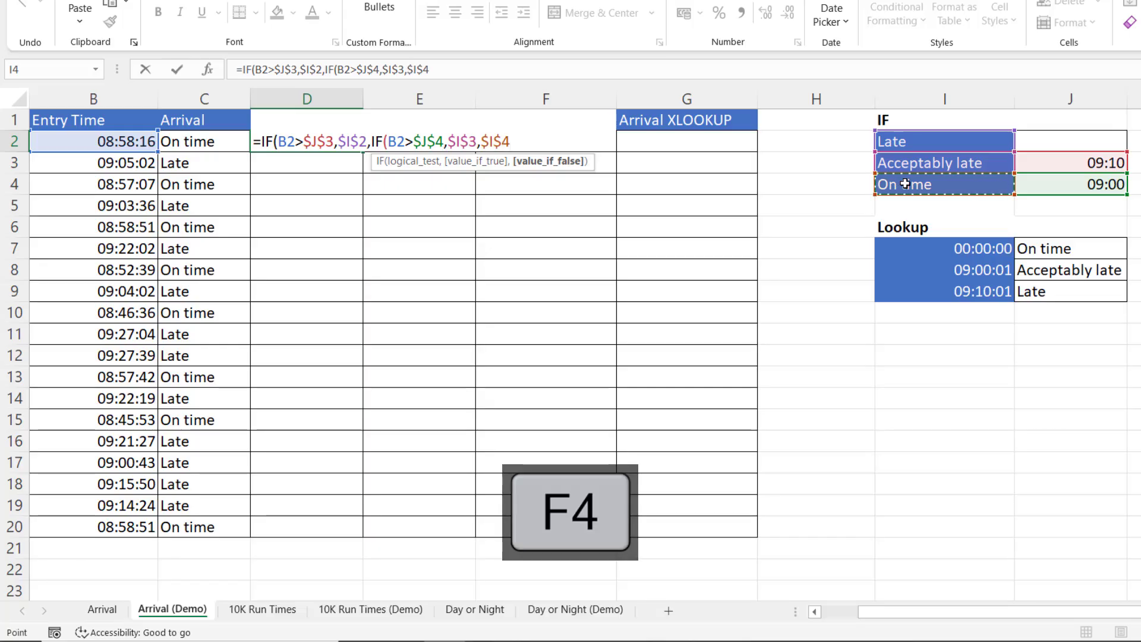
type(")")
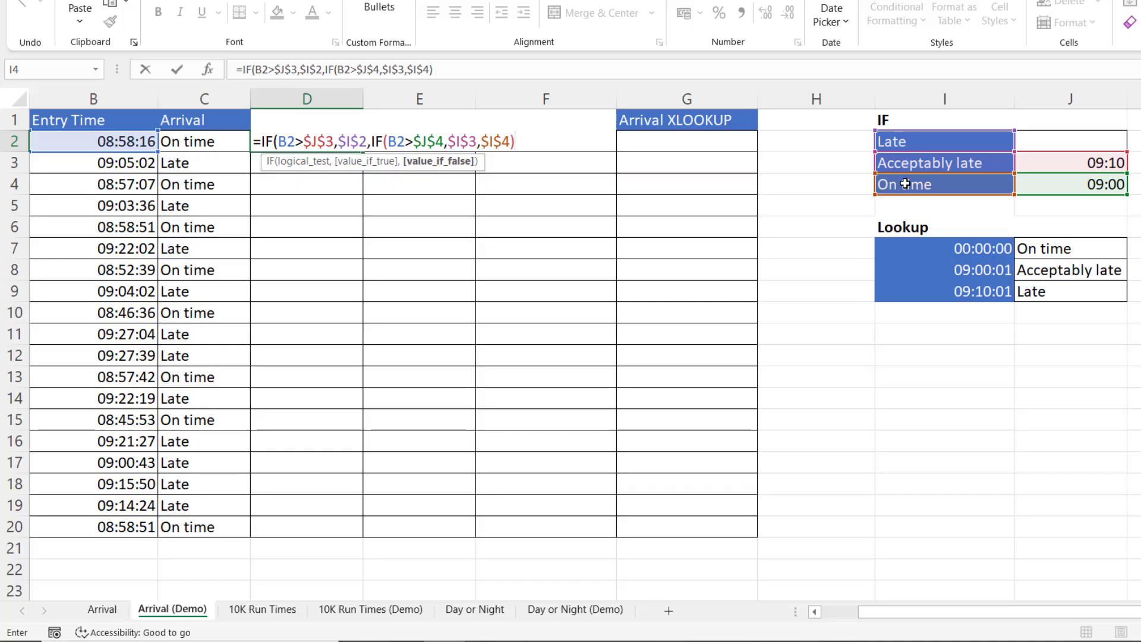
type(")")
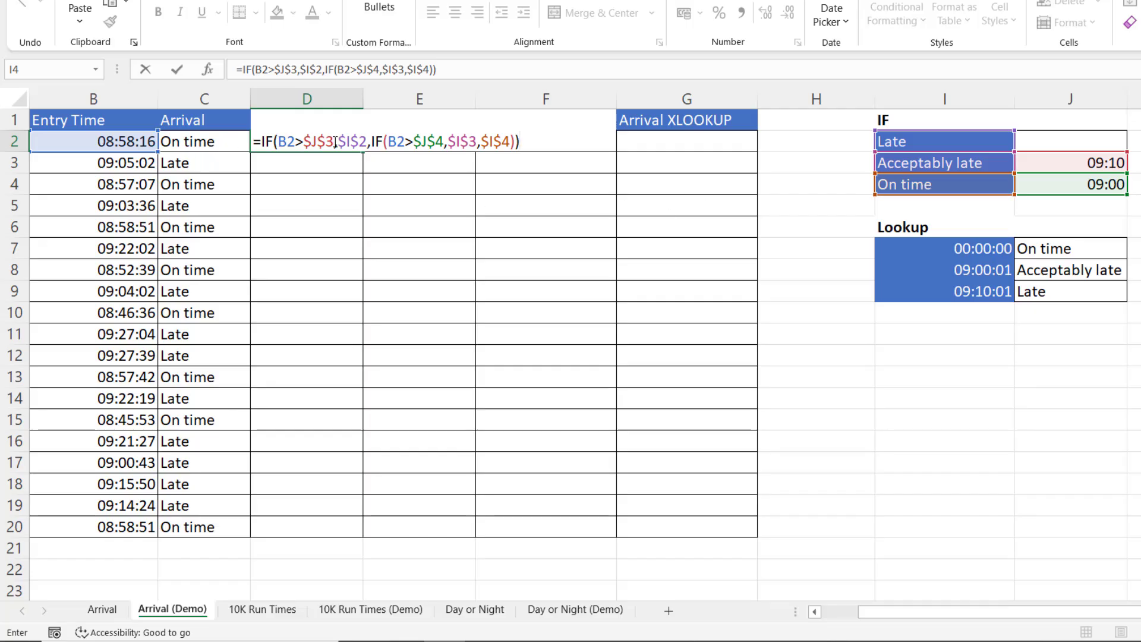
Step: Enter the nested IF formula in D2 and fill it down to D20
left_click(298, 142)
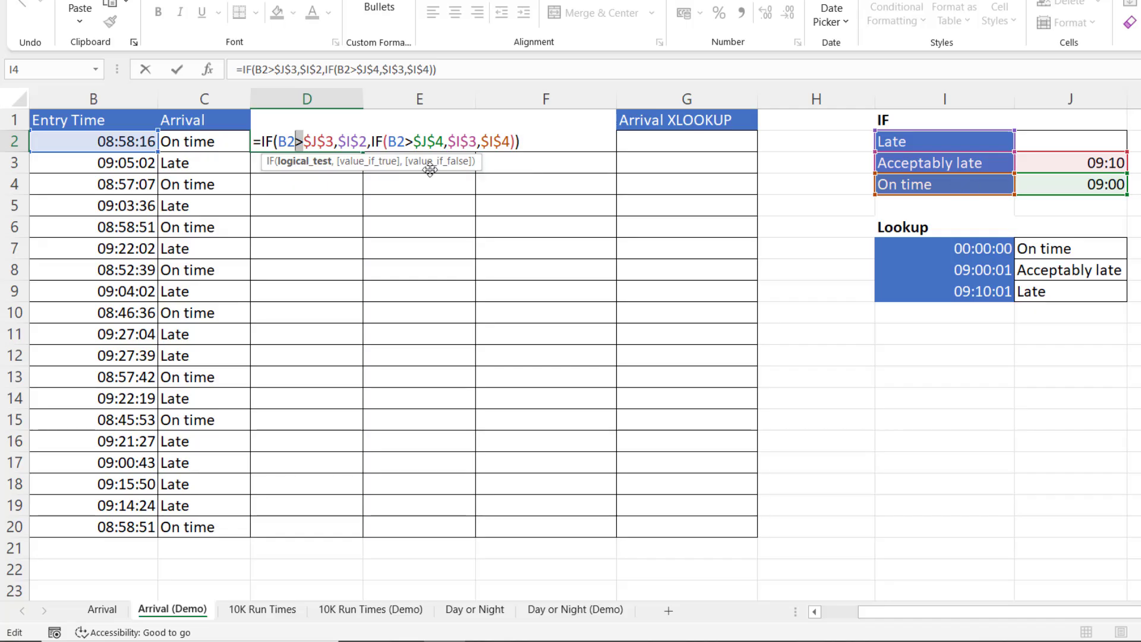
key("Return")
left_click(306, 140)
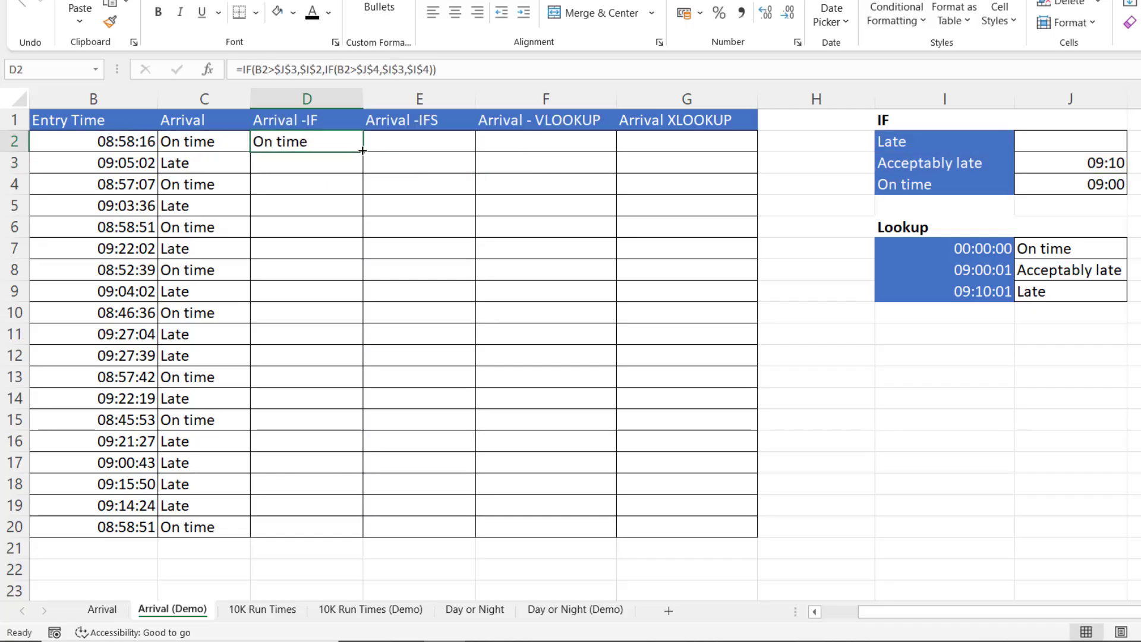
double_click(363, 150)
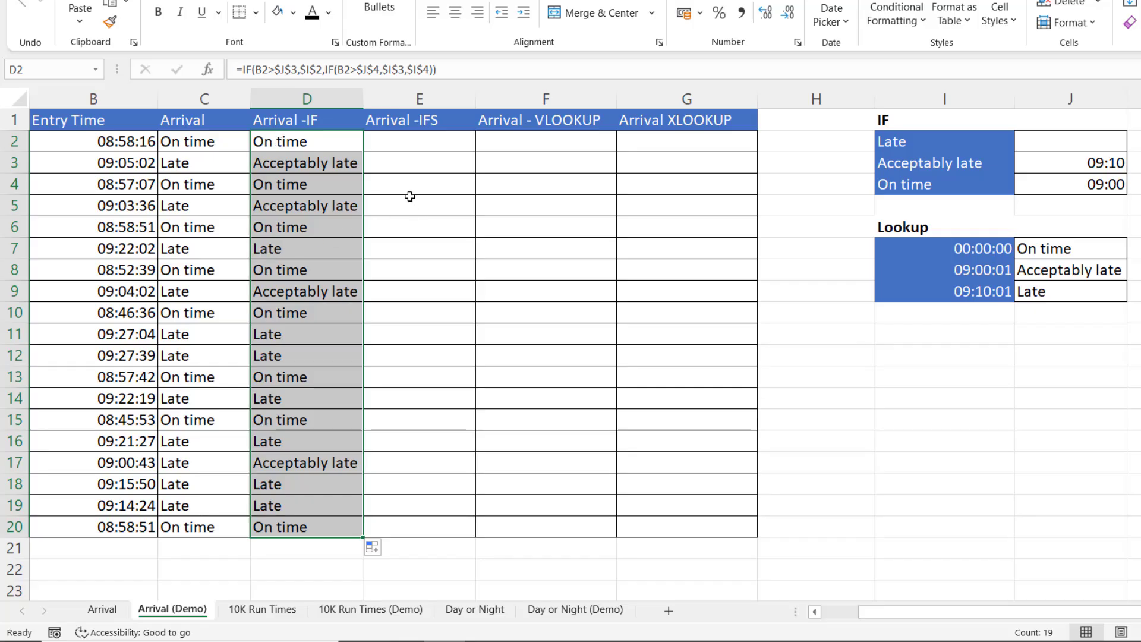
Step: Begin an IFS formula in E2 whose first test, B2>$J$3, returns $I$2
left_click_drag(386, 142, 386, 526)
left_click(391, 143)
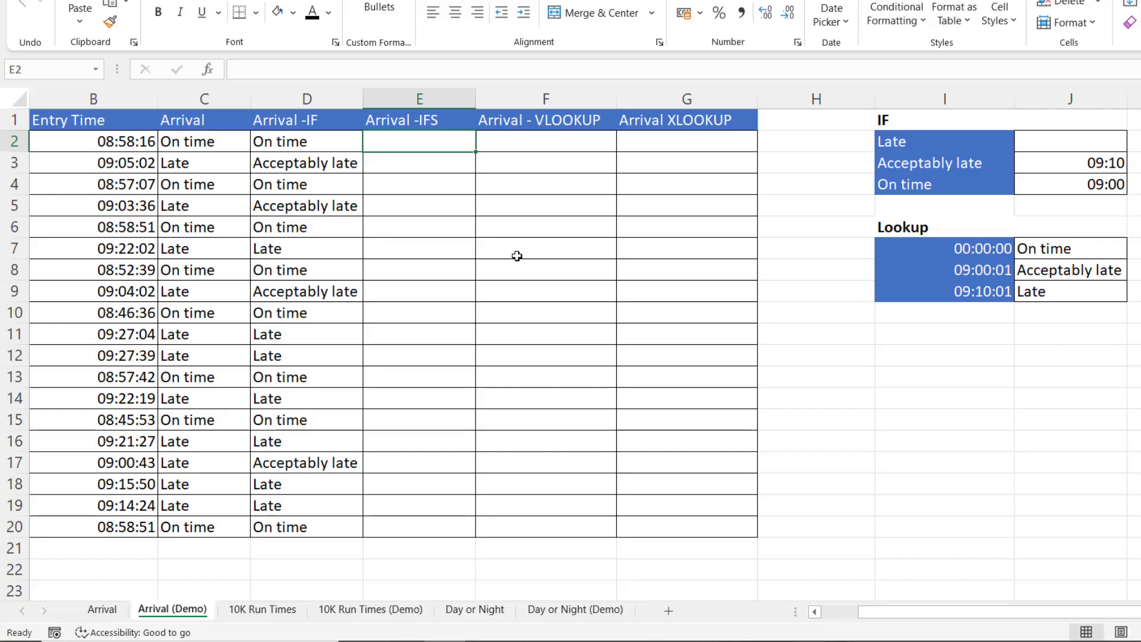
type("=IFS(")
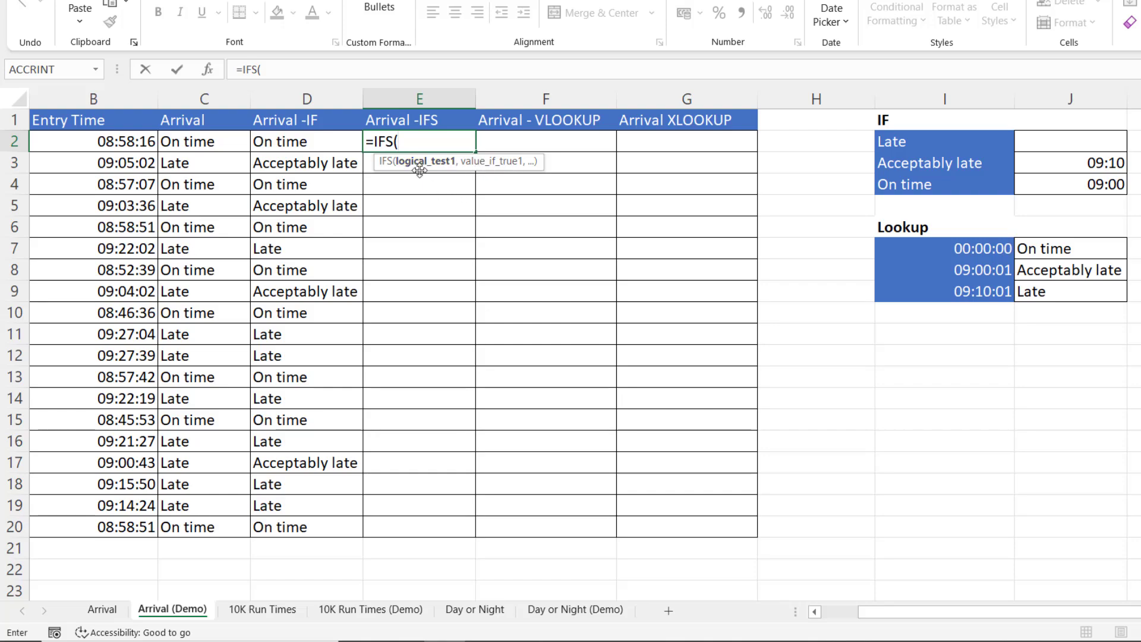
left_click(125, 144)
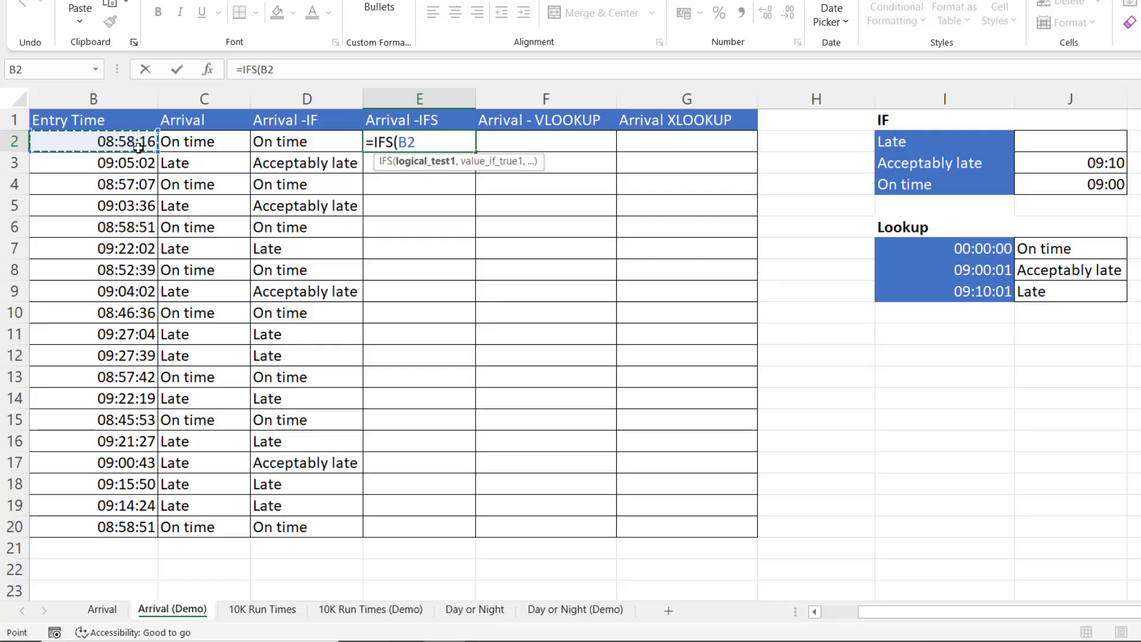
type(">")
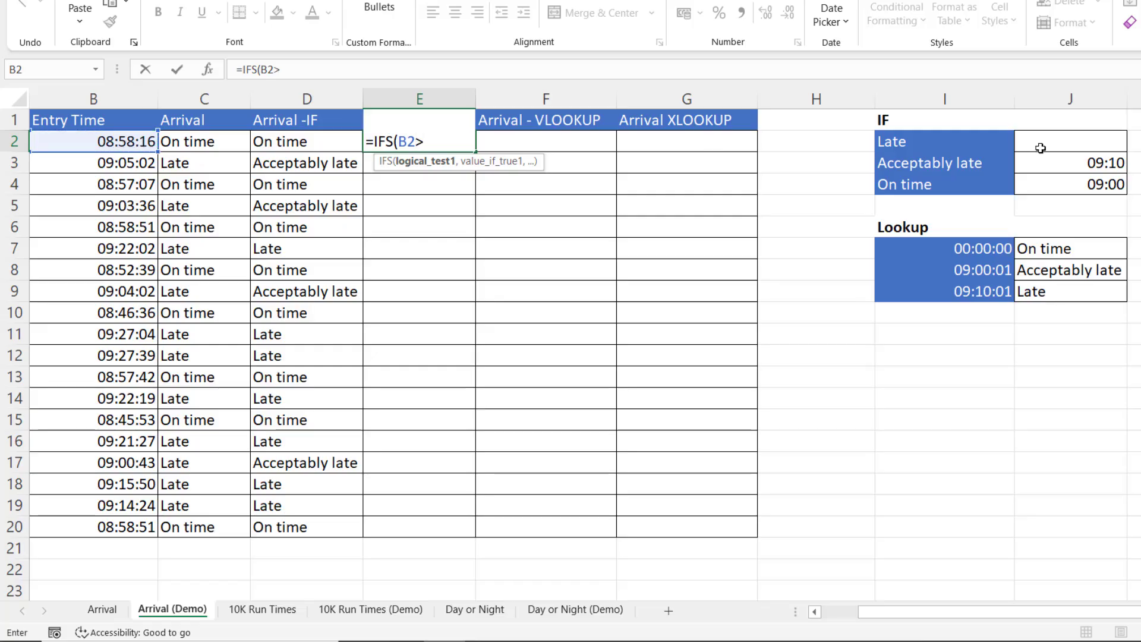
left_click(1070, 161)
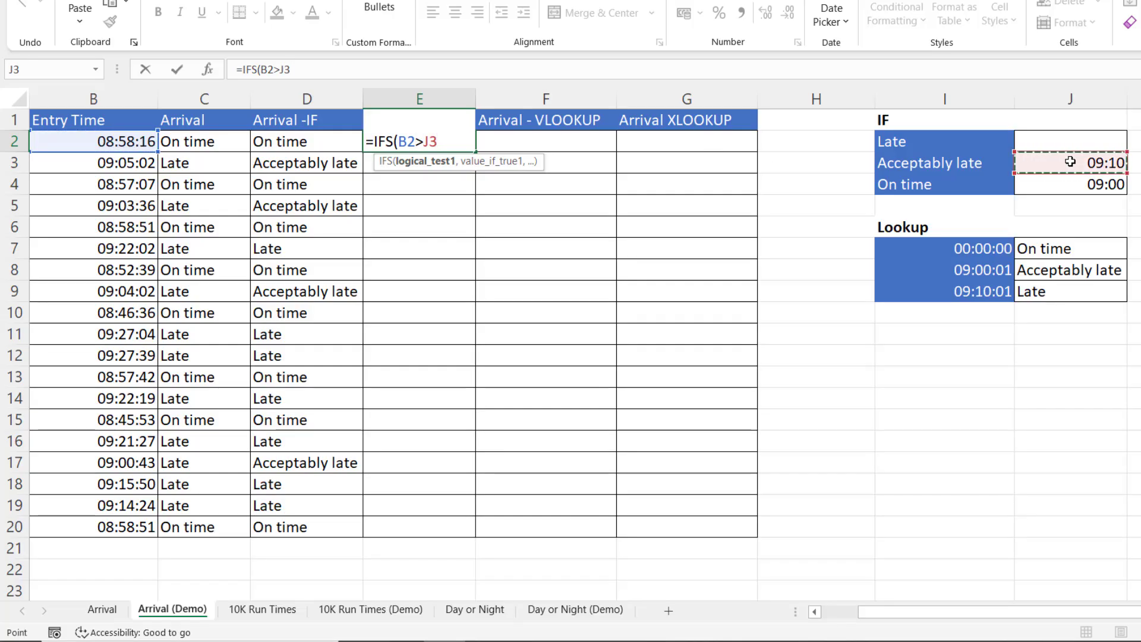
key("F4")
type(",")
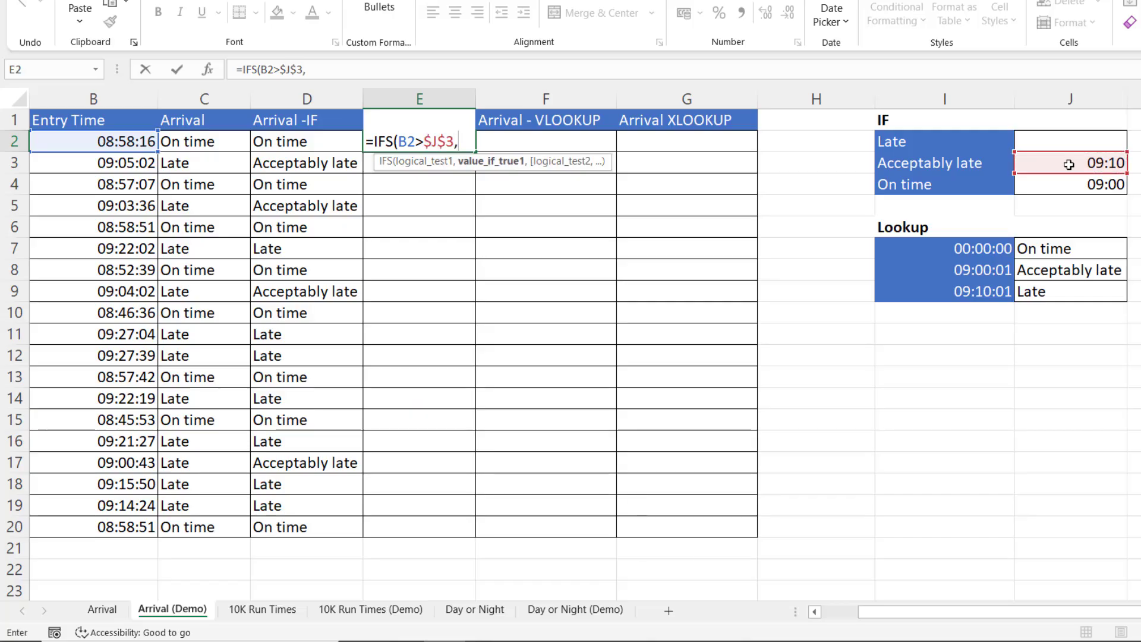
left_click(931, 141)
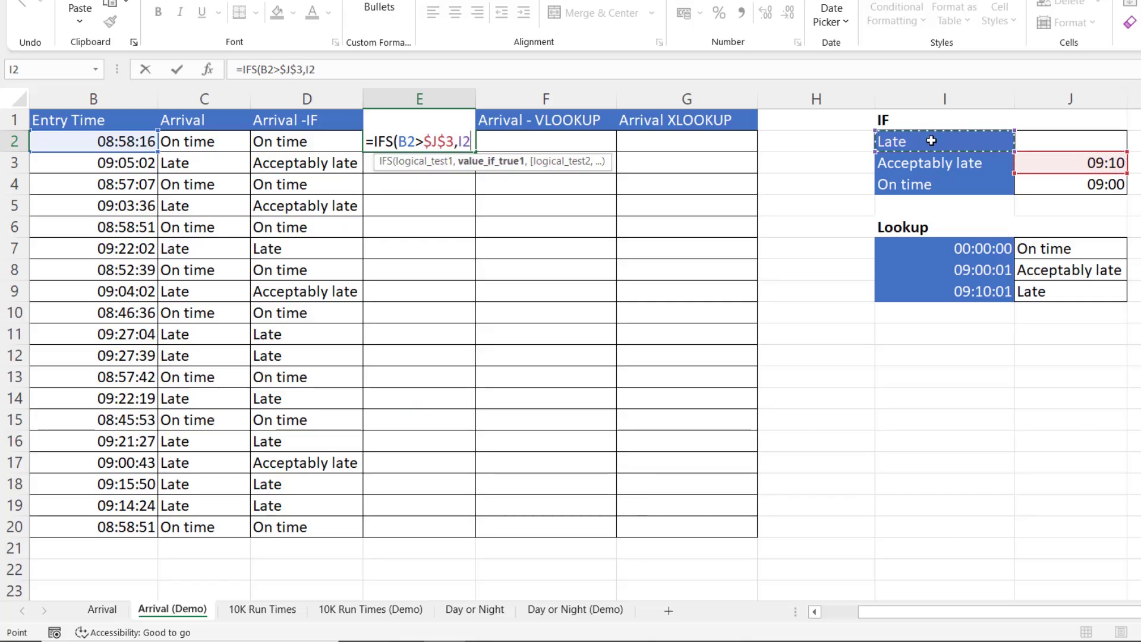
key("F4")
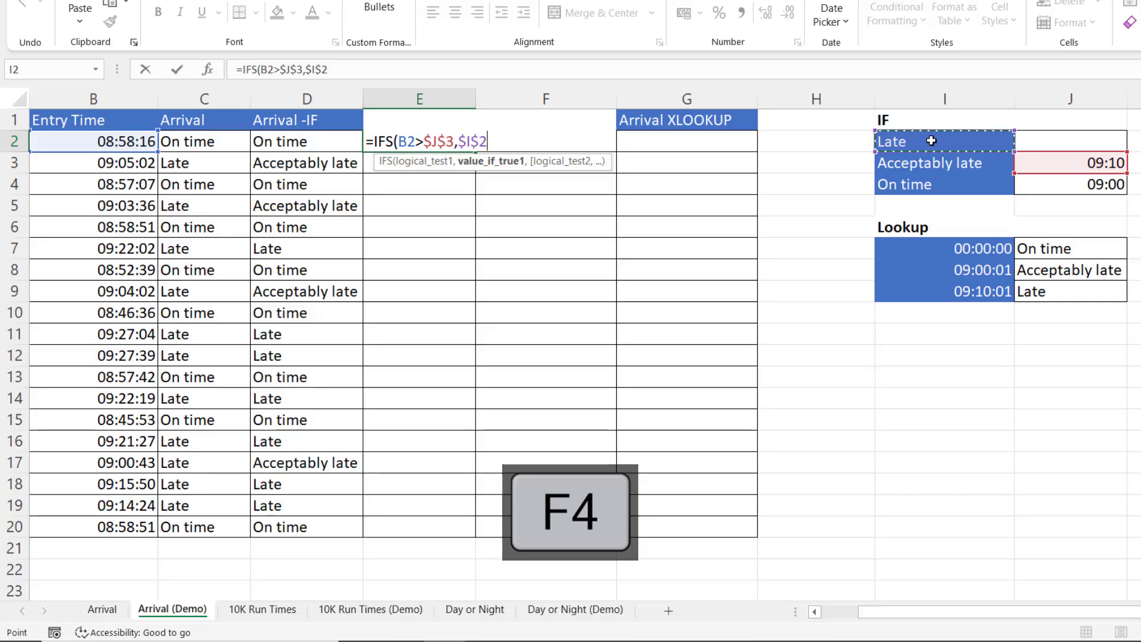
type(",")
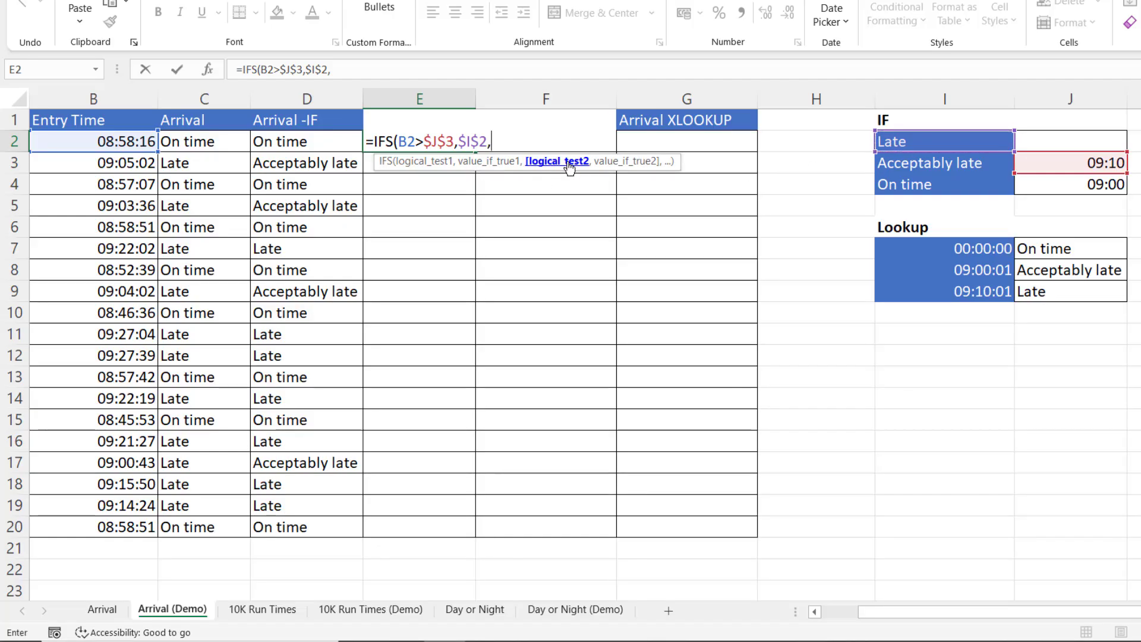
Step: Add a second condition to the E2 IFS formula, with B2>$J$4 returning $I$3
left_click(112, 140)
type(">")
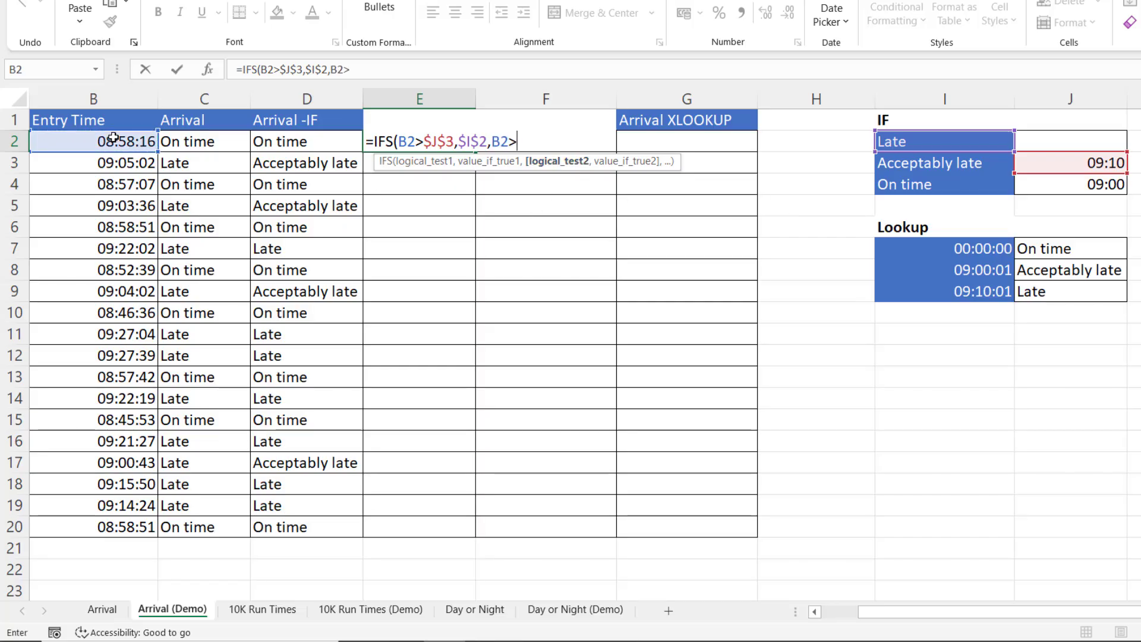
left_click(1066, 181)
key("F4")
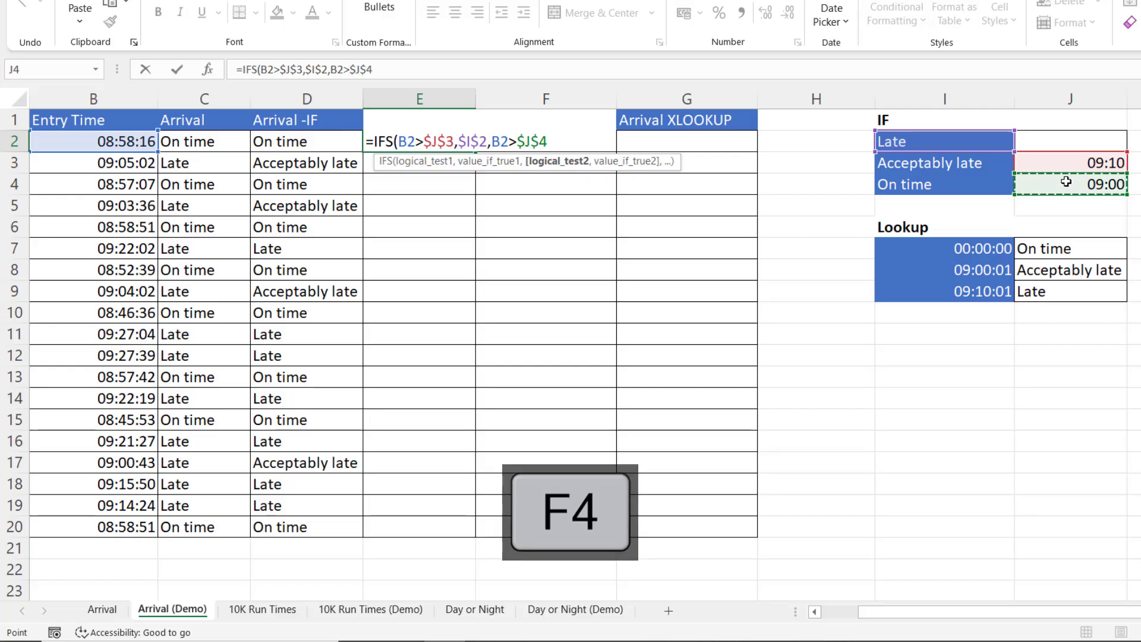
type(",")
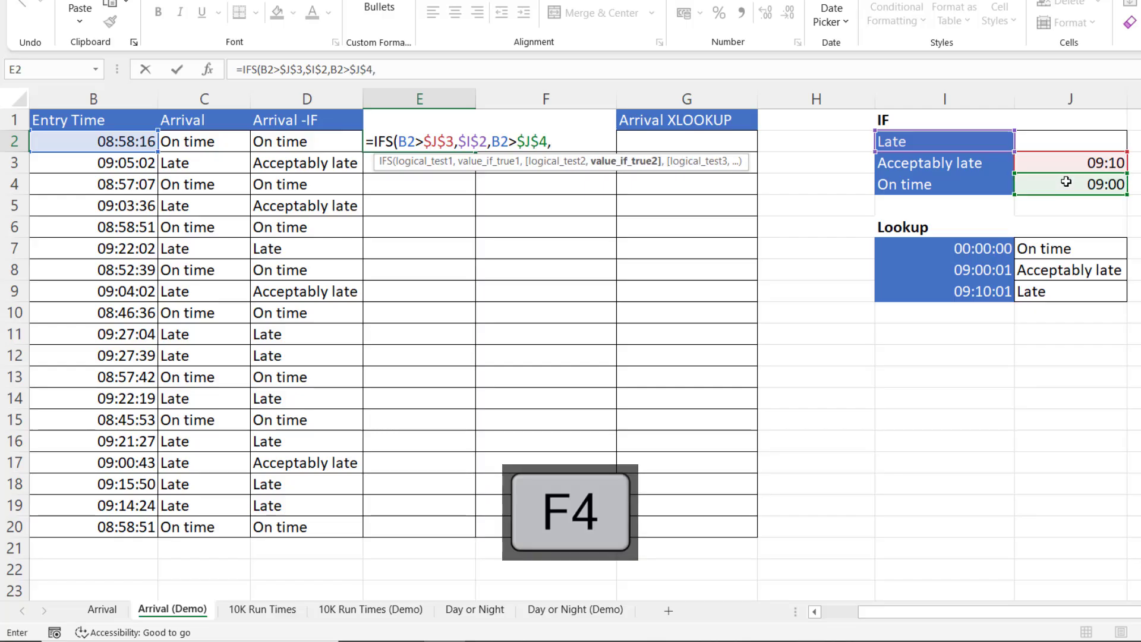
left_click(959, 166)
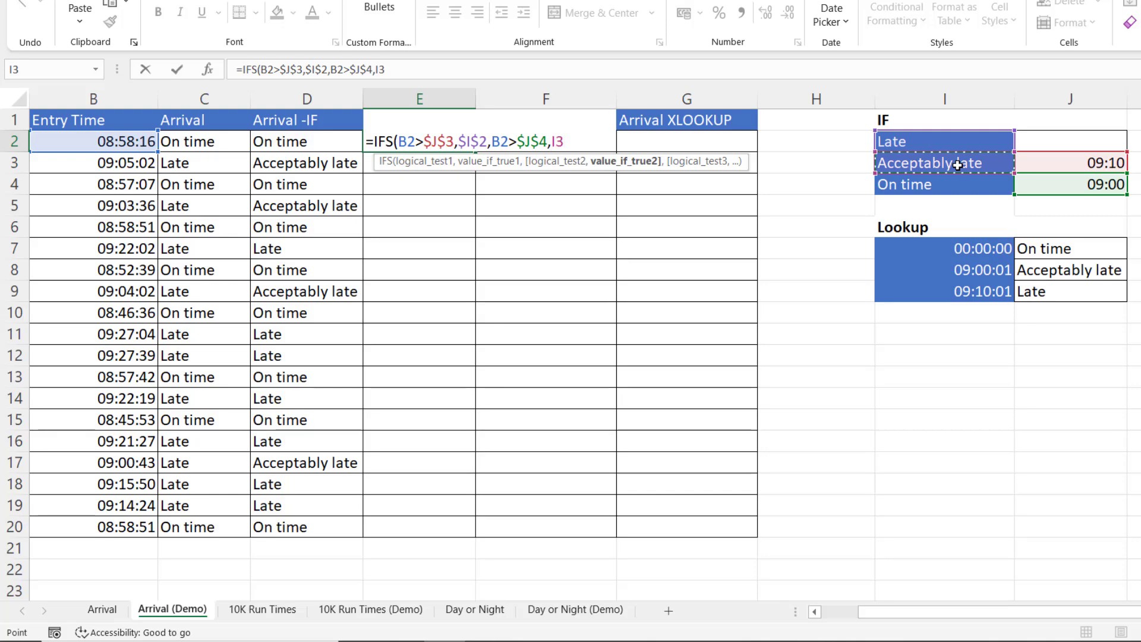
key("F4")
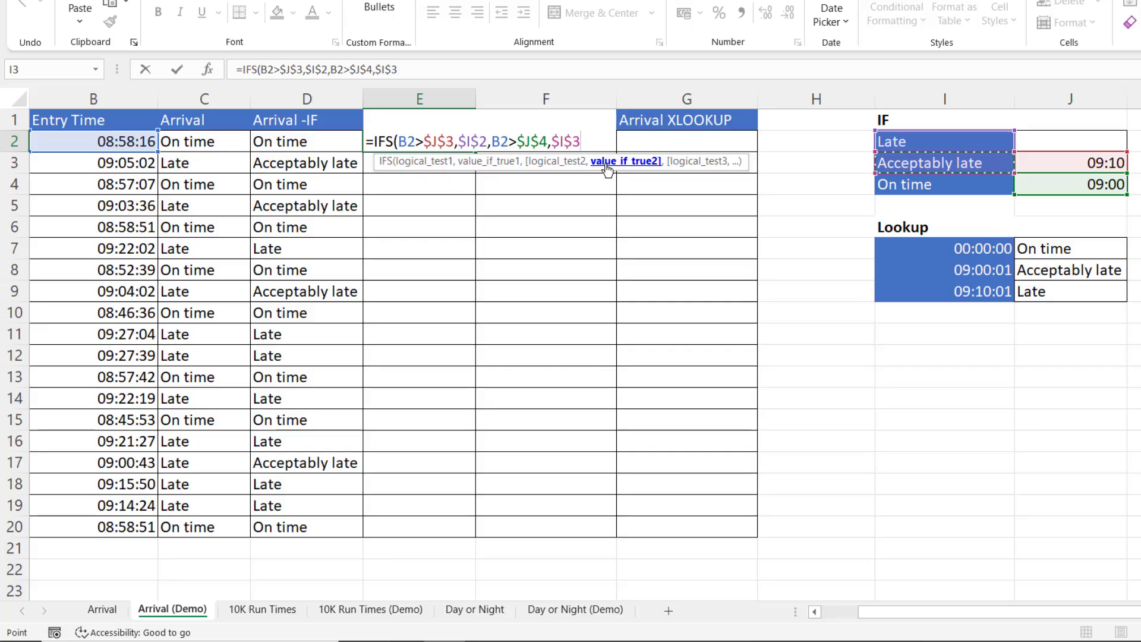
type(",")
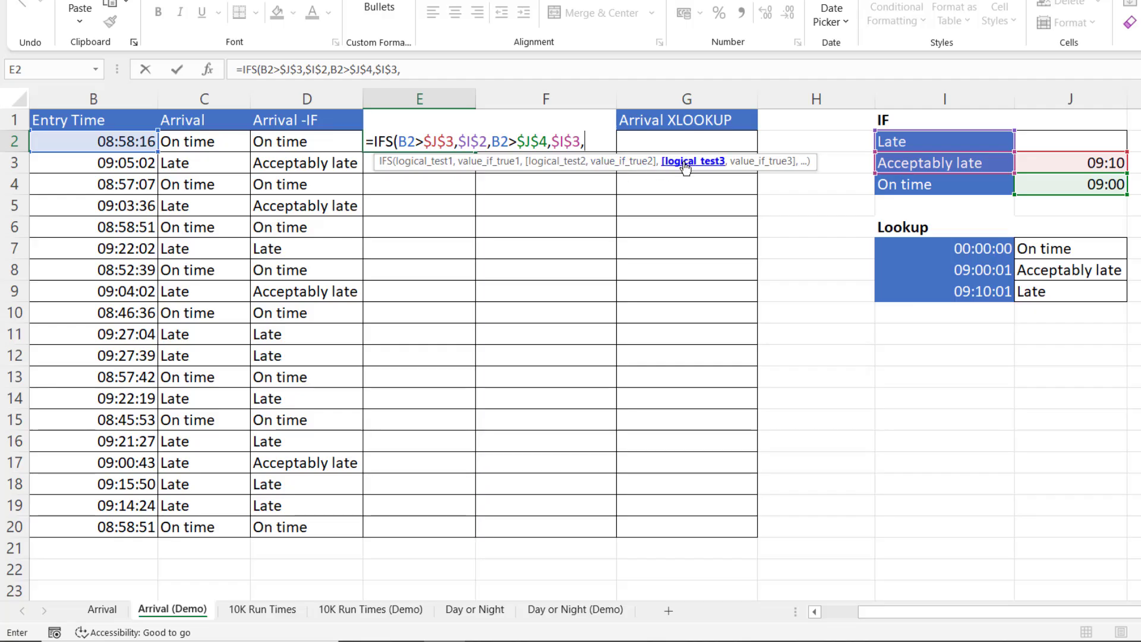
Step: Complete the E2 IFS formula with TRUE returning $I$4, and fill it down to E20
type("TR")
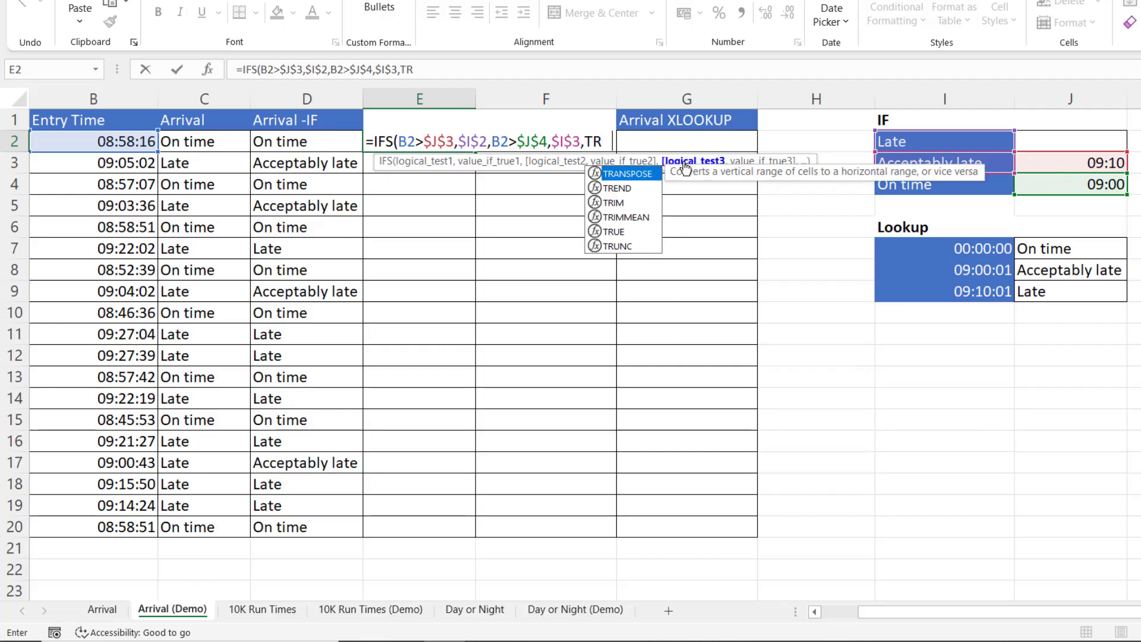
type("UE,")
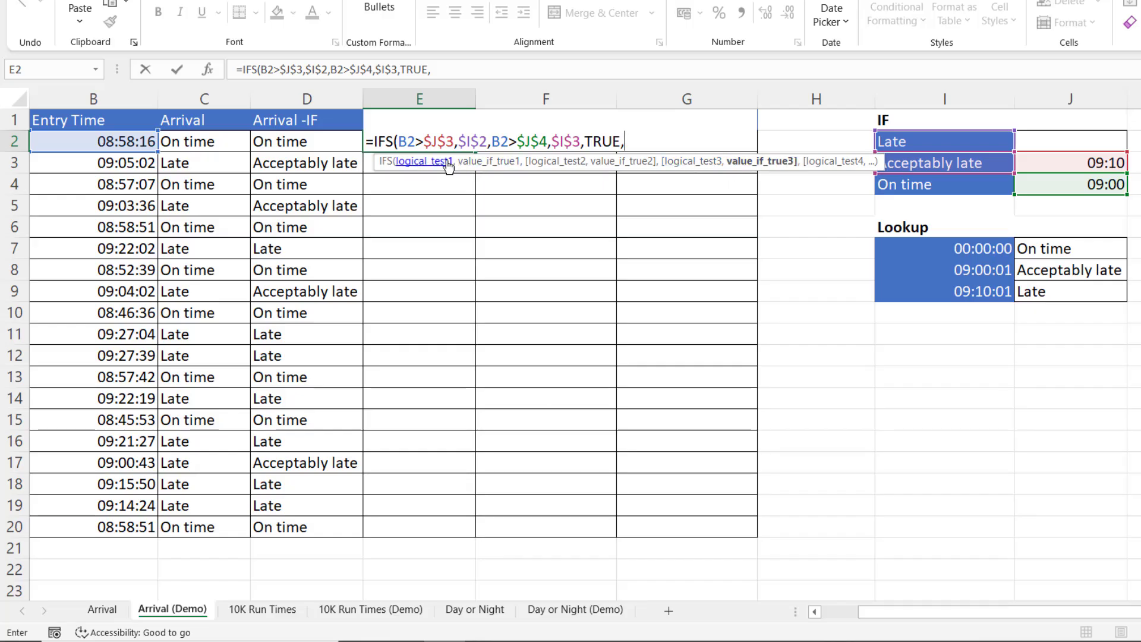
left_click(919, 184)
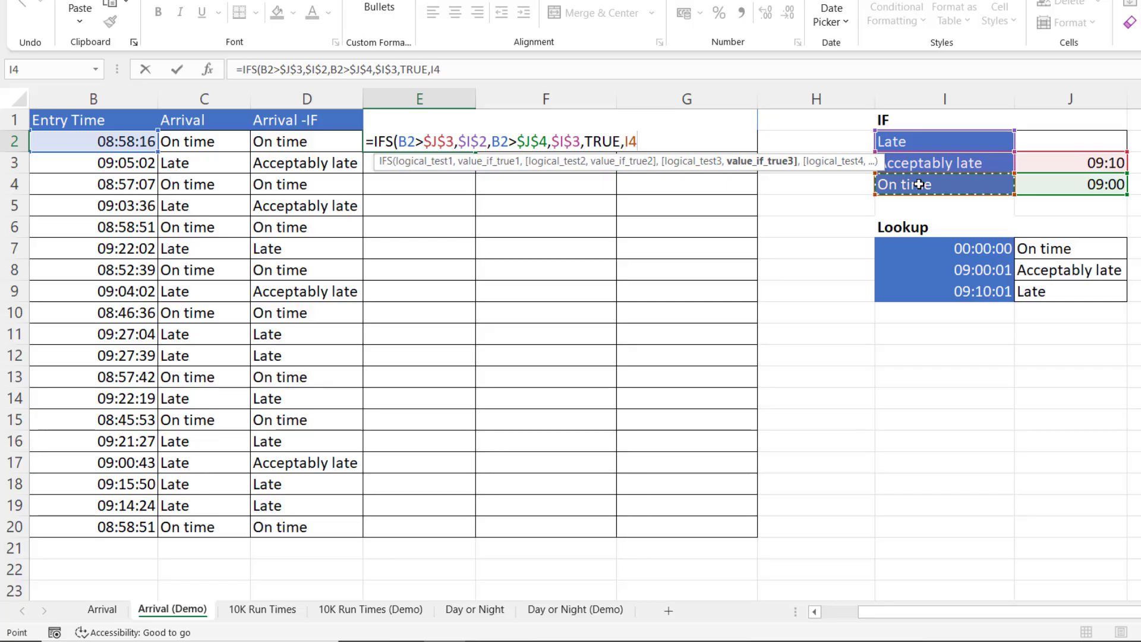
key("F4")
type(")")
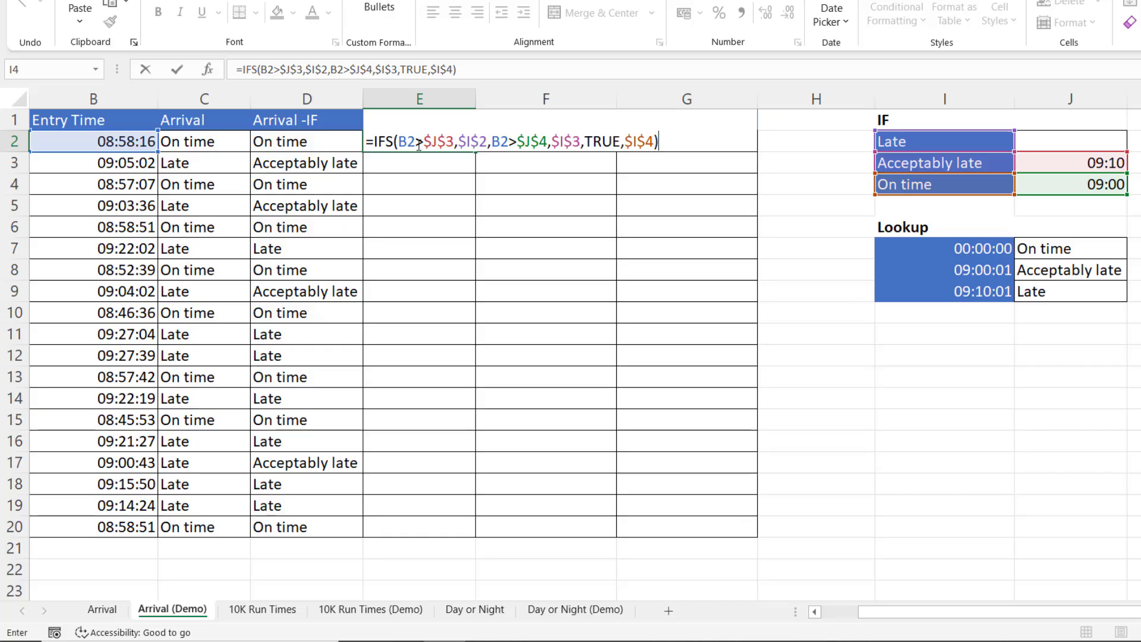
key("ctrl+Return")
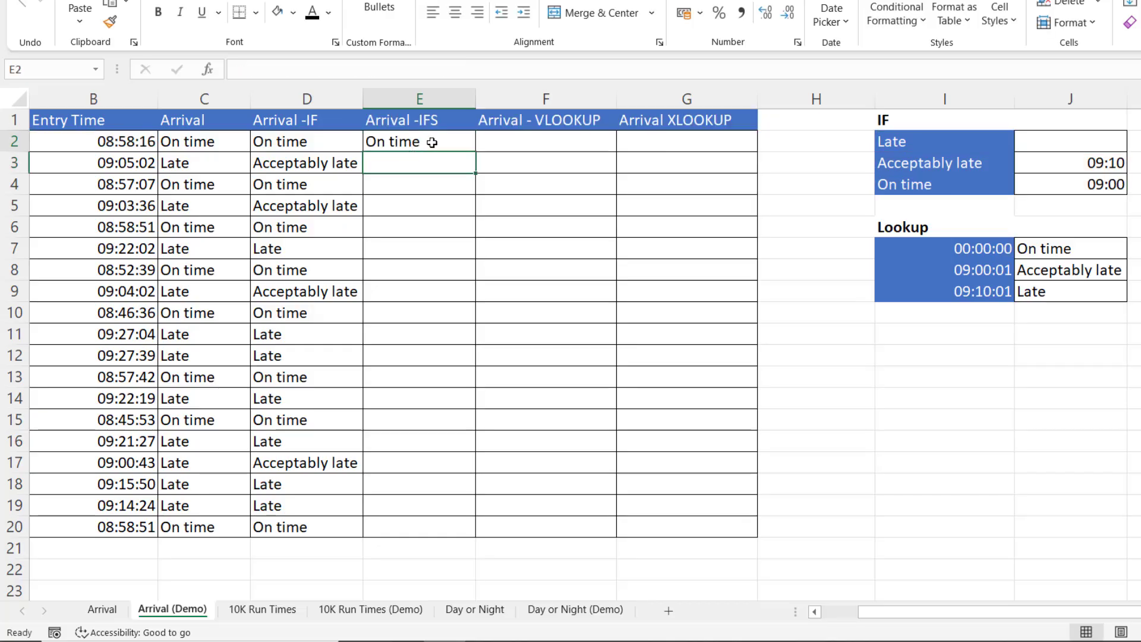
double_click(478, 154)
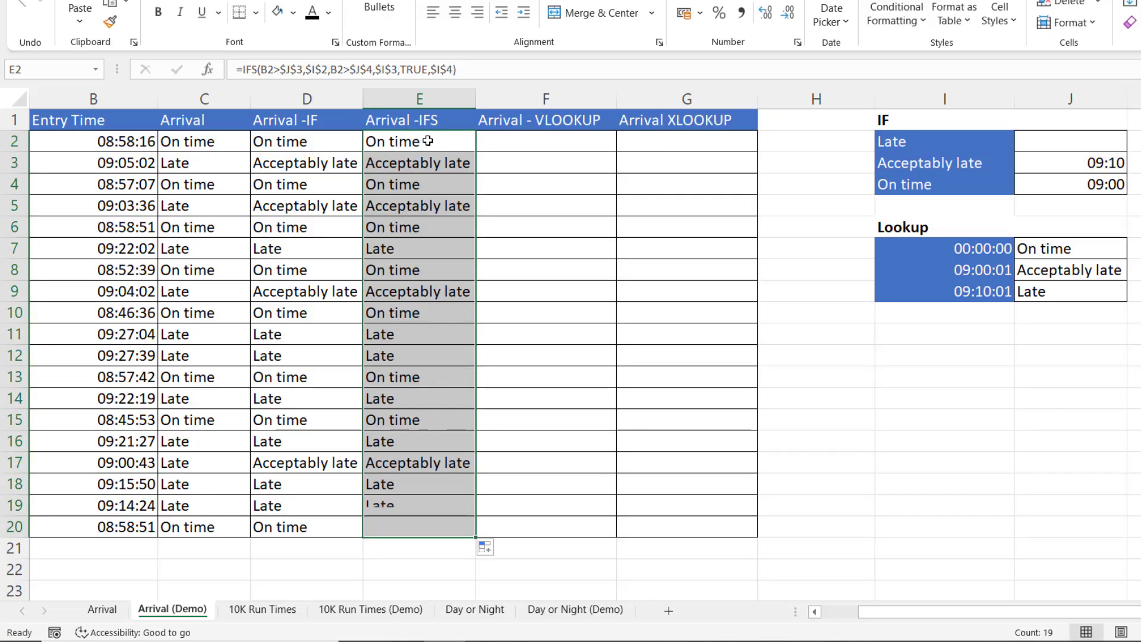
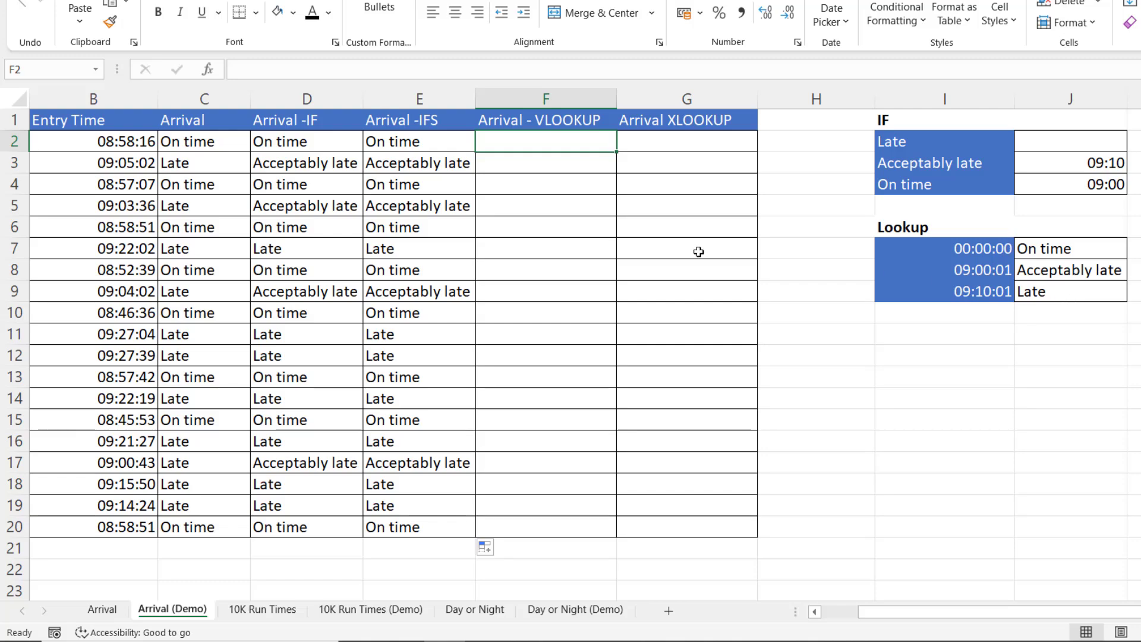
Step: Begin a VLOOKUP formula in F2 with B2 as the lookup value and $I$7:$J$9 as the table array
type("=vl")
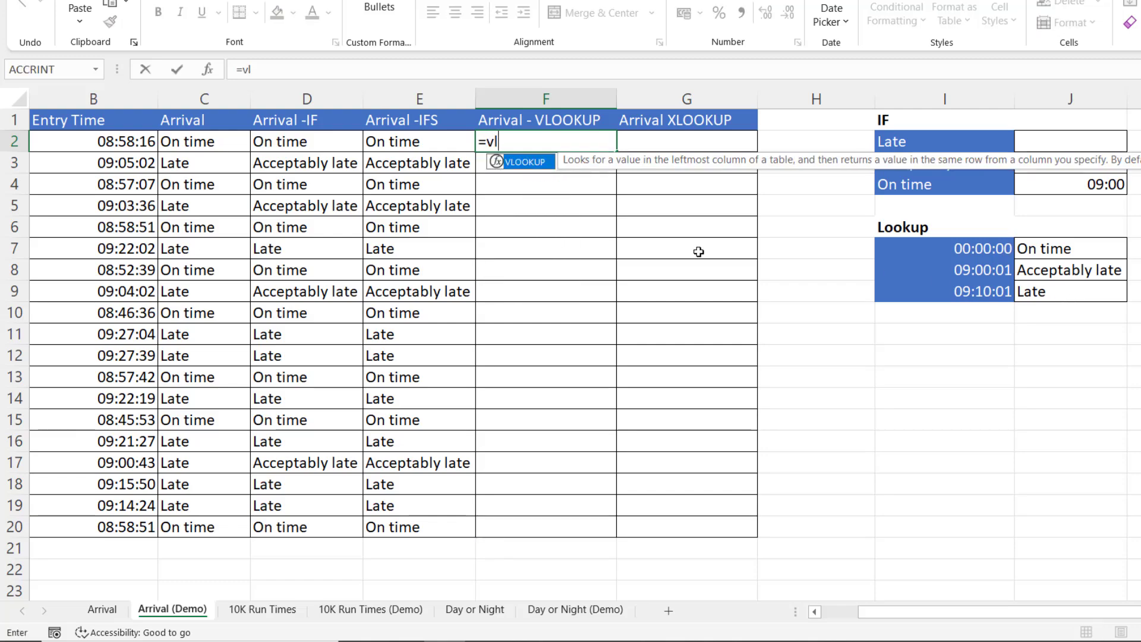
key("Tab")
left_click(105, 142)
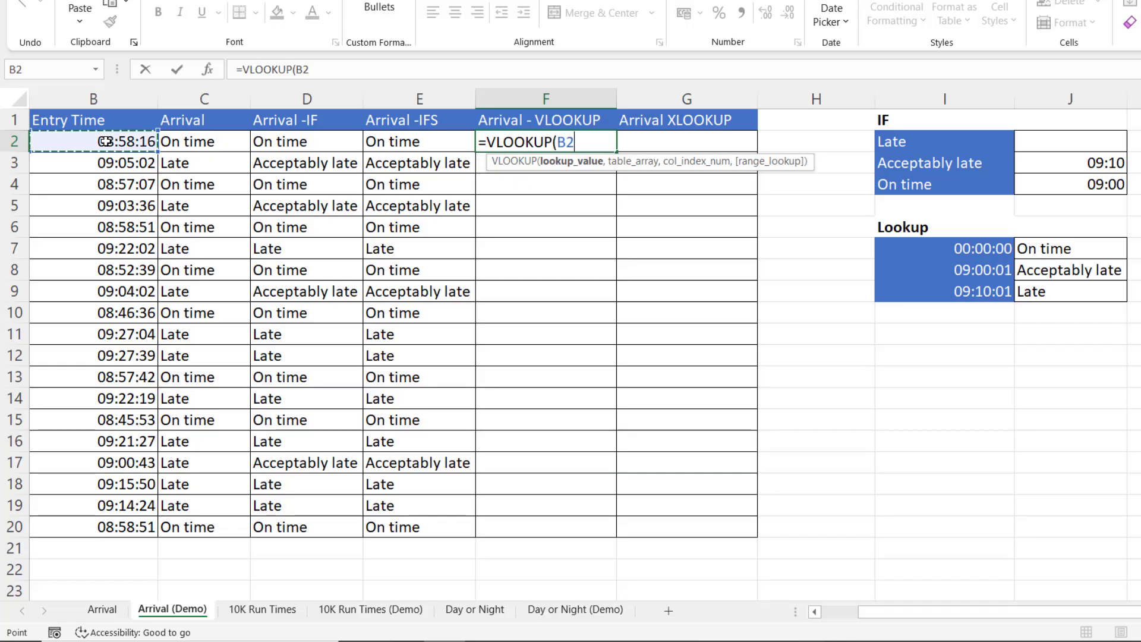
type(",")
left_click_drag(932, 249, 1044, 292)
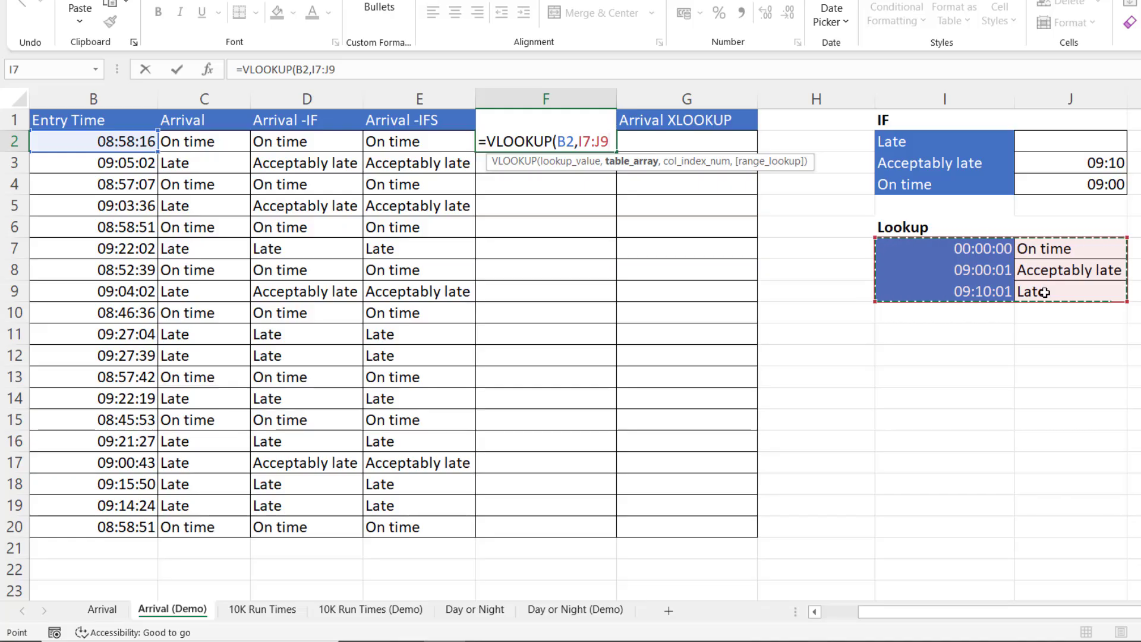
key("F4")
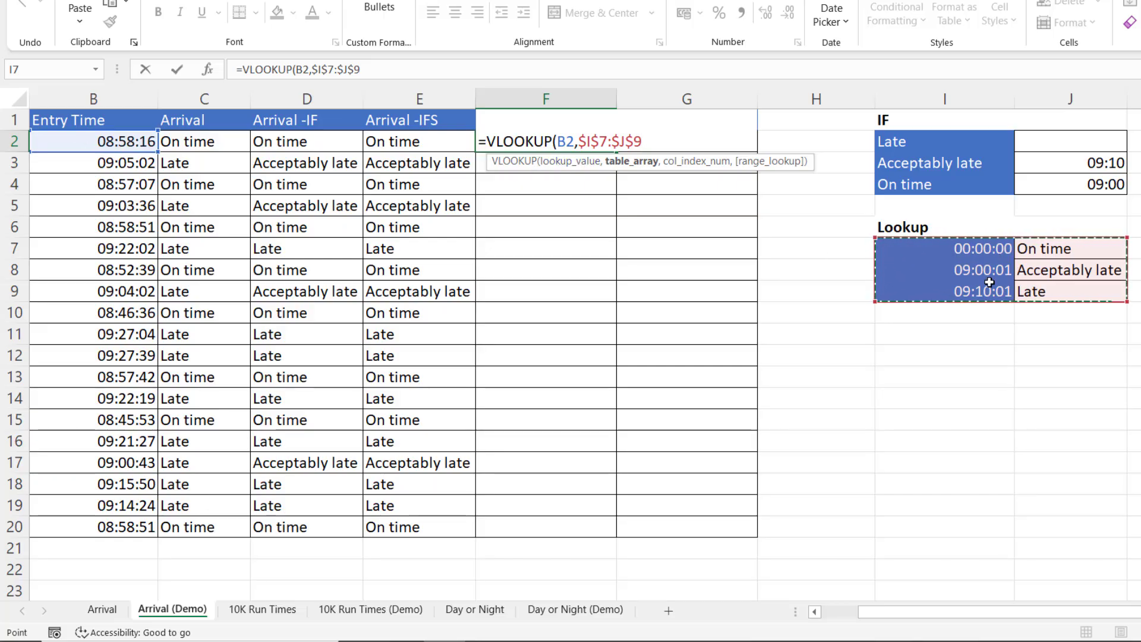
Step: Complete the F2 VLOOKUP with column index 2 and TRUE for an approximate match
type(",")
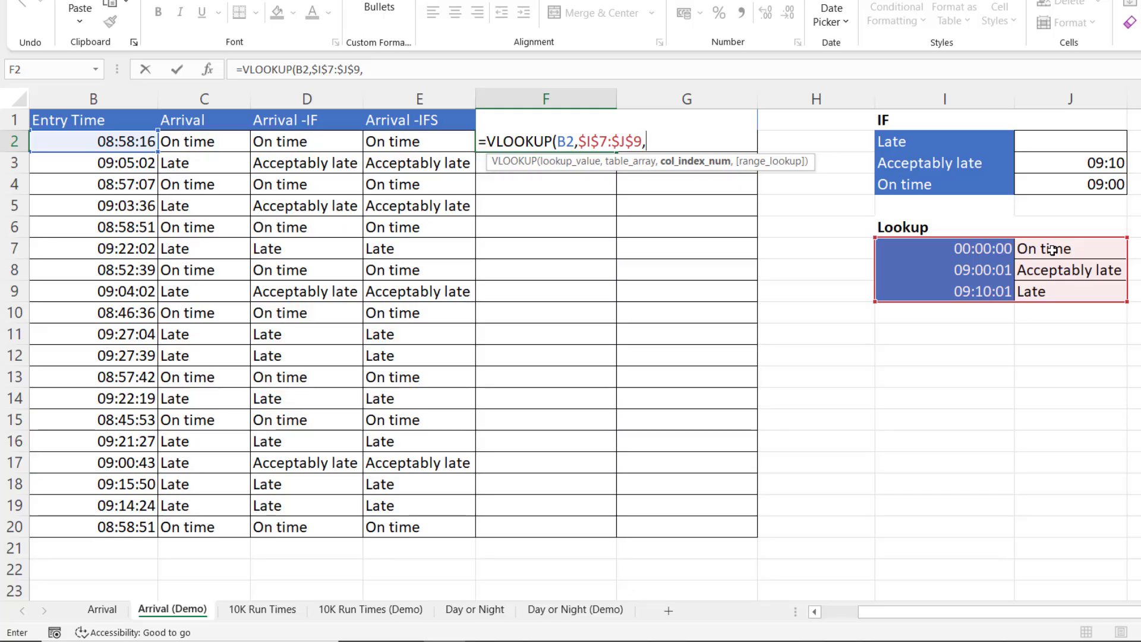
type(",")
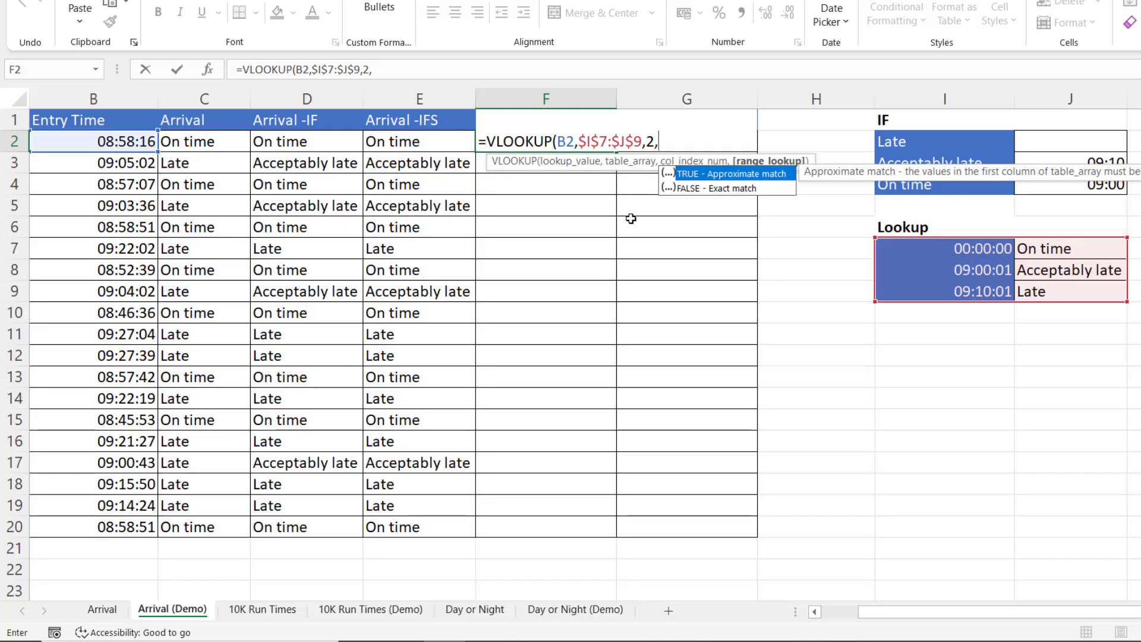
double_click(689, 176)
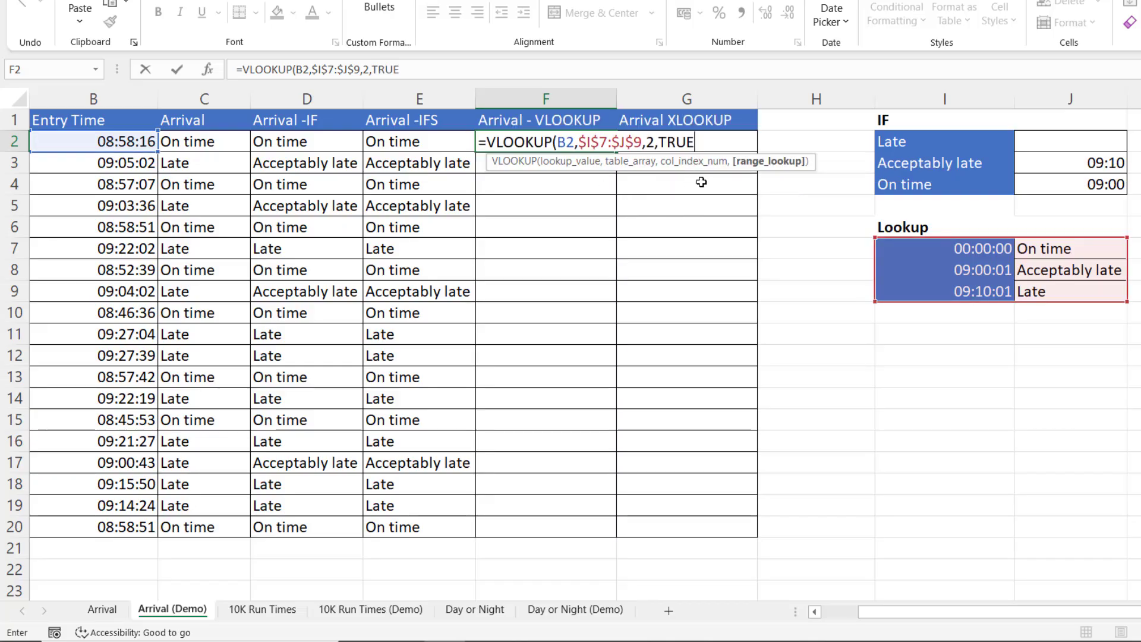
type(")")
key("Return")
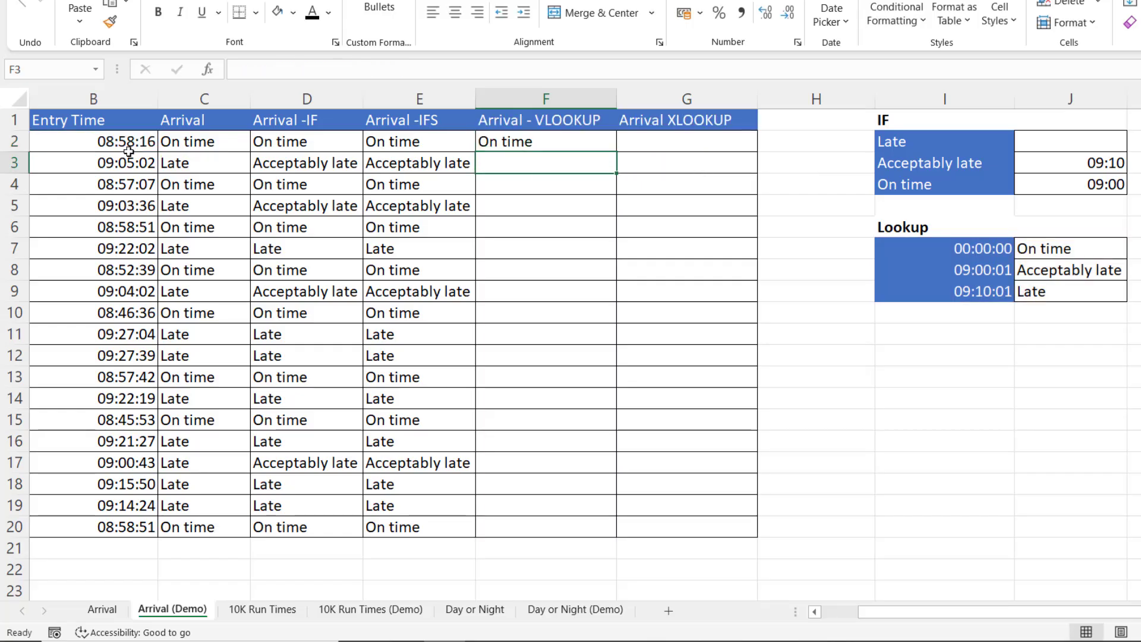
Step: Remove the optional TRUE argument from the F2 VLOOKUP and fill the formula down to F20
left_click(548, 144)
double_click(545, 142)
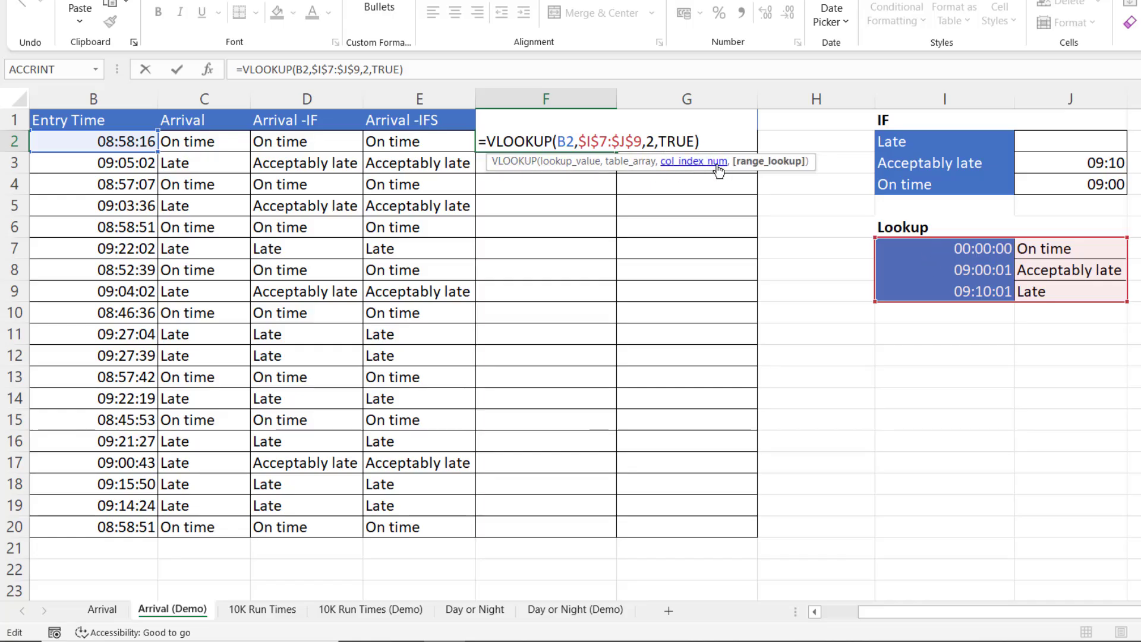
left_click(694, 141)
key("BackSpace")
key("BackSpace")
key("BackSpace")
key("BackSpace")
key("BackSpace")
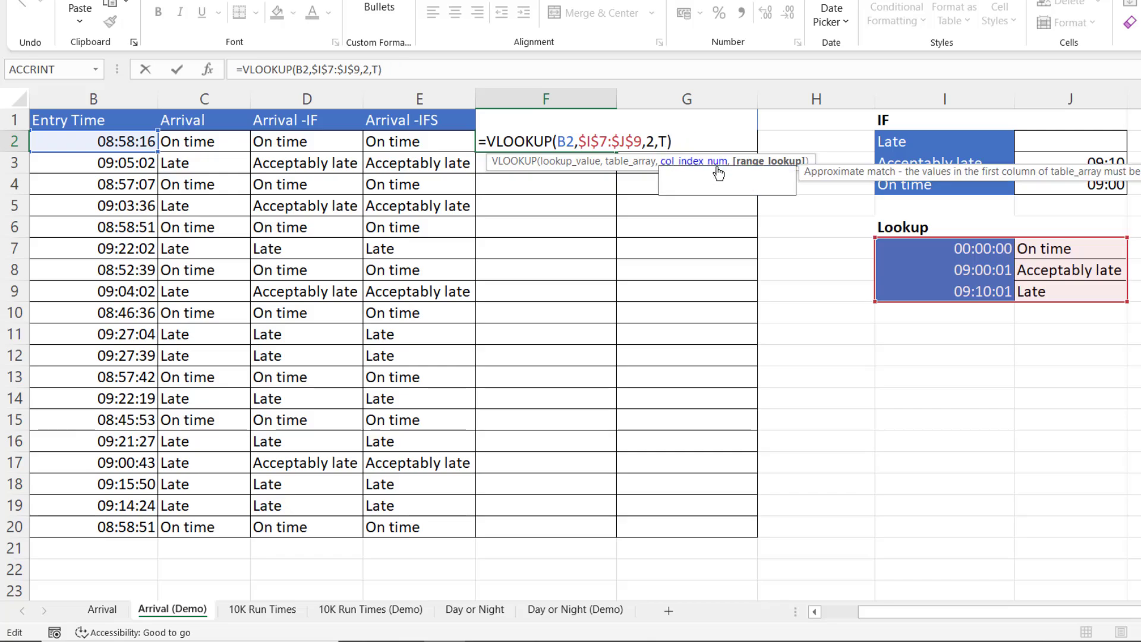
key("Return")
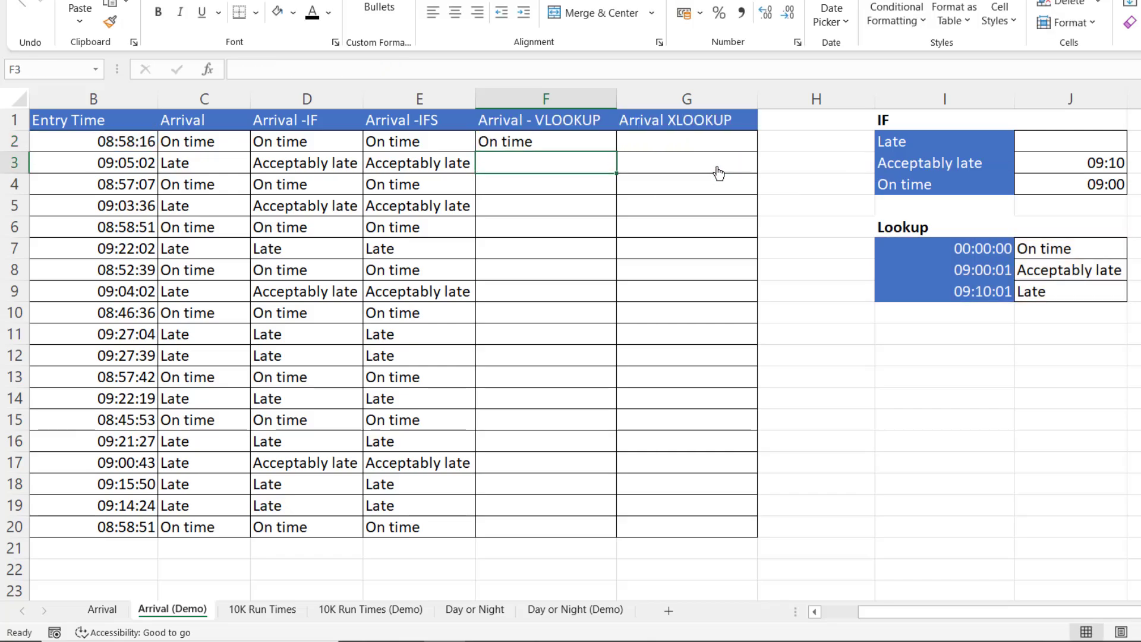
left_click(573, 140)
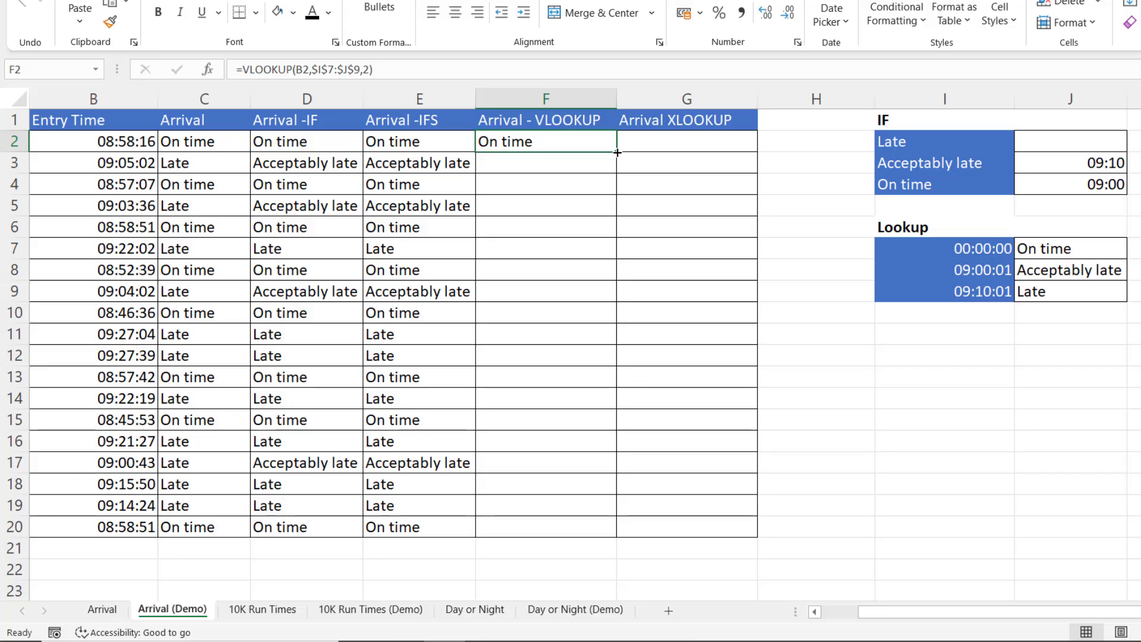
double_click(617, 153)
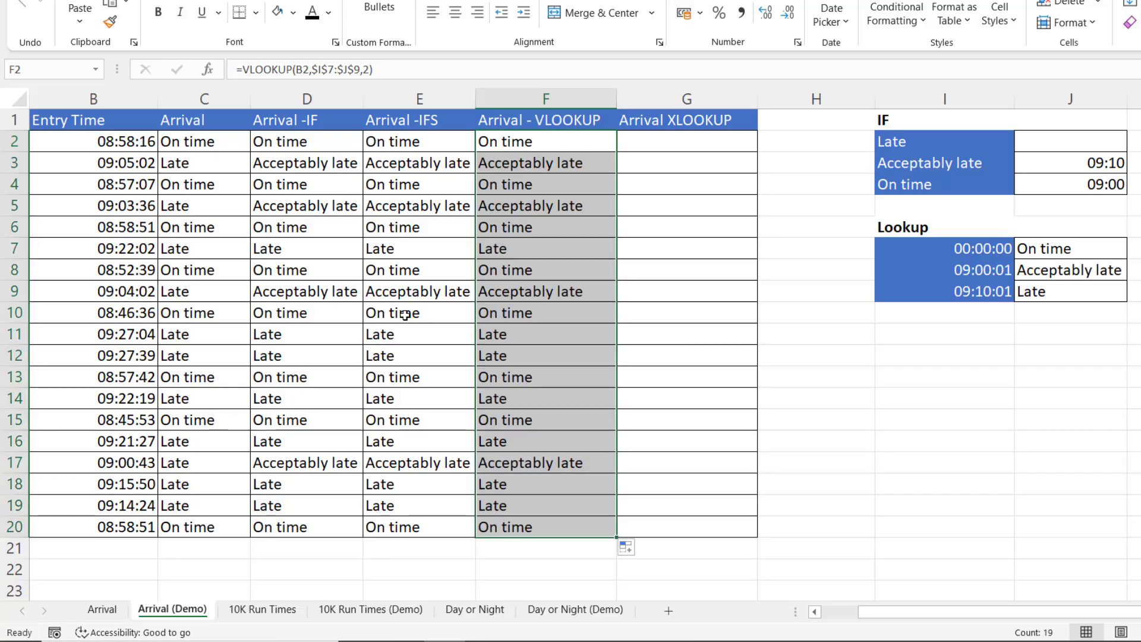
Step: Begin an XLOOKUP formula in G2 that looks up B2 in $I$7:$I$9 and returns from $J$7:$J$9
left_click(681, 142)
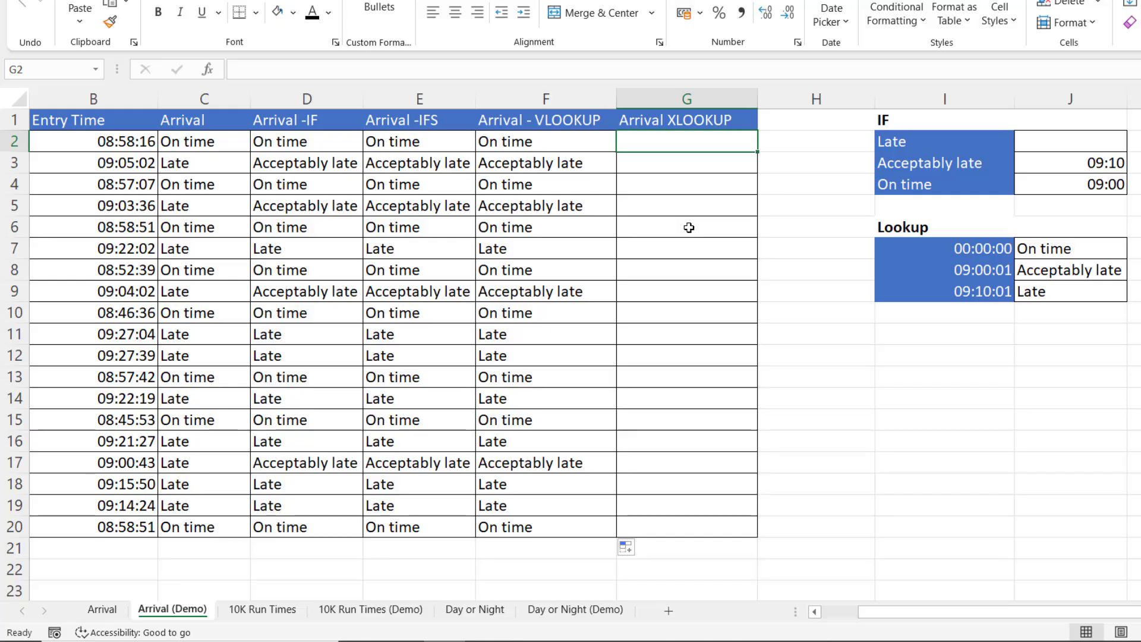
type("=xl")
key("Tab")
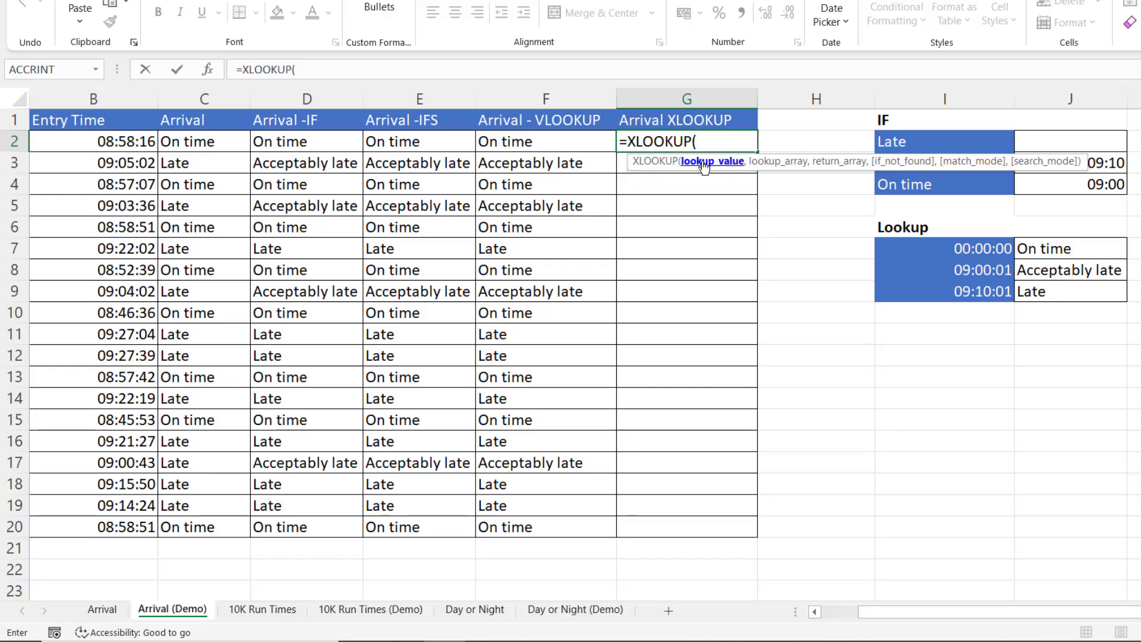
left_click(115, 140)
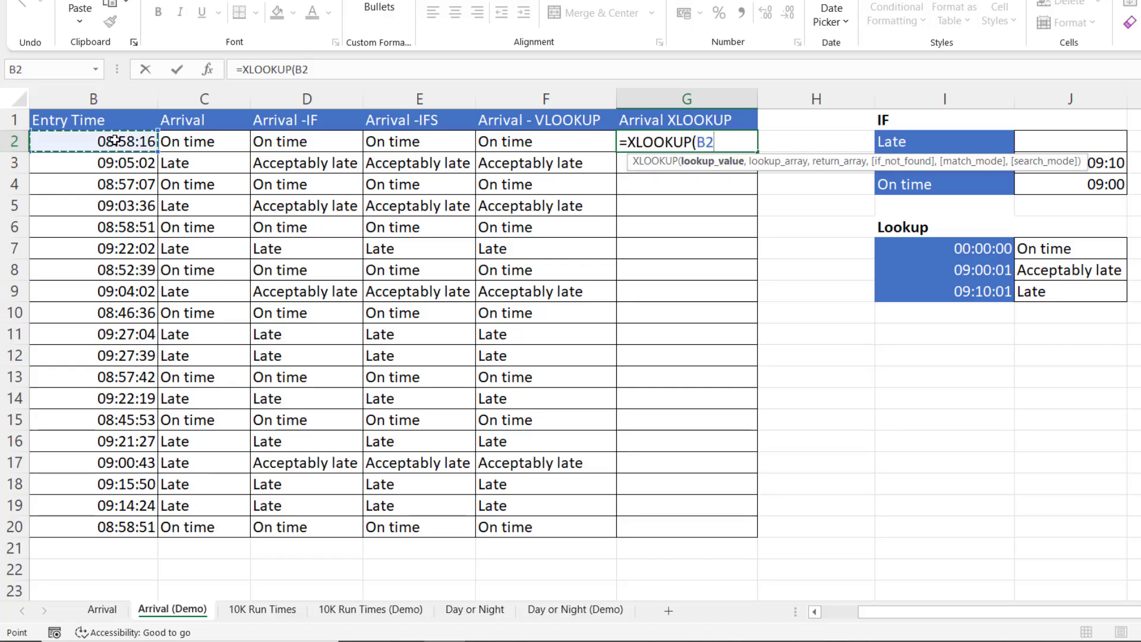
type(",")
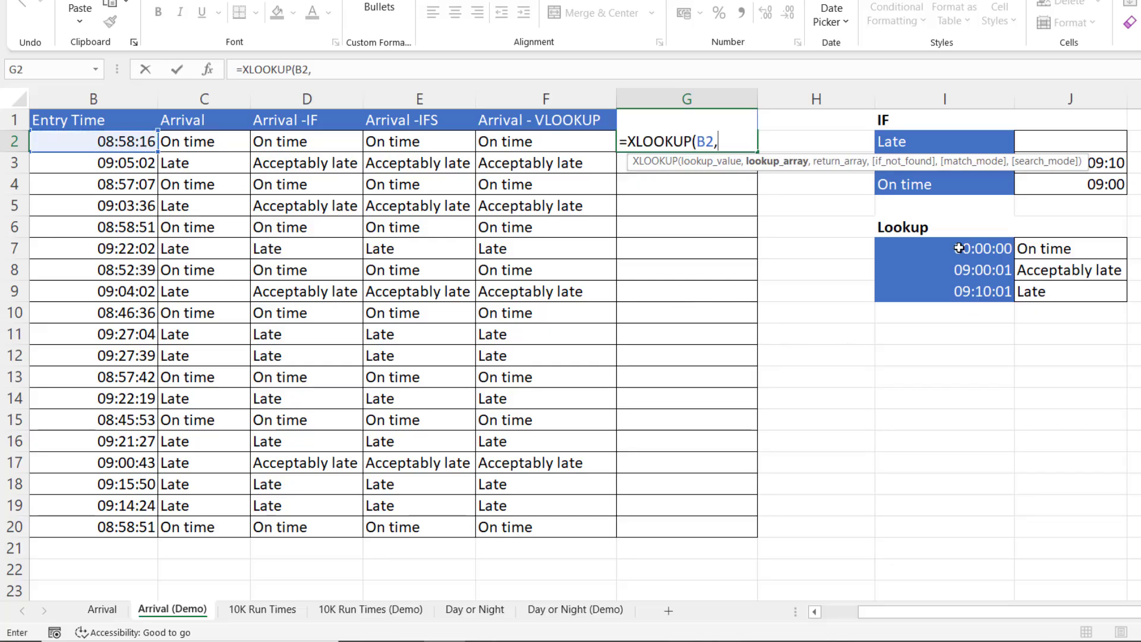
left_click_drag(959, 248, 956, 292)
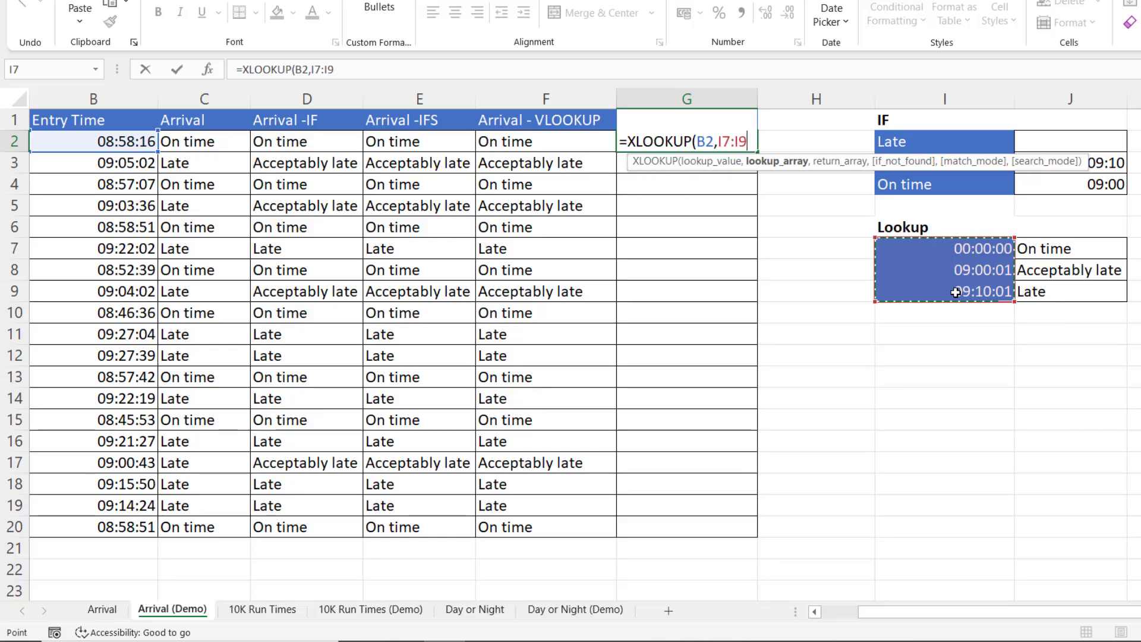
key("F4")
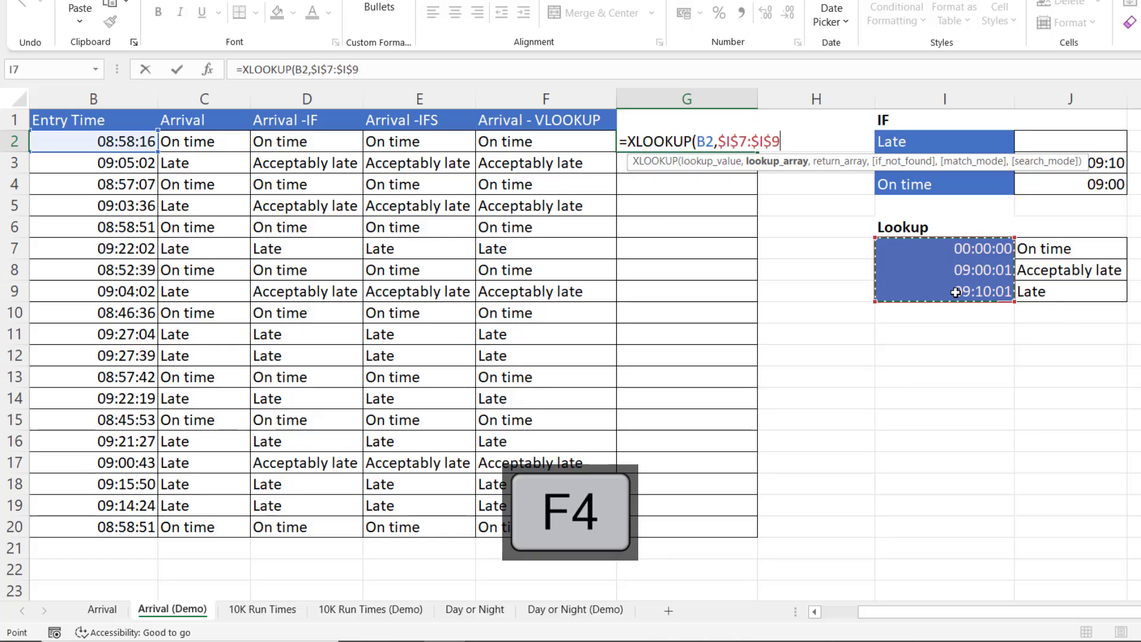
type(",")
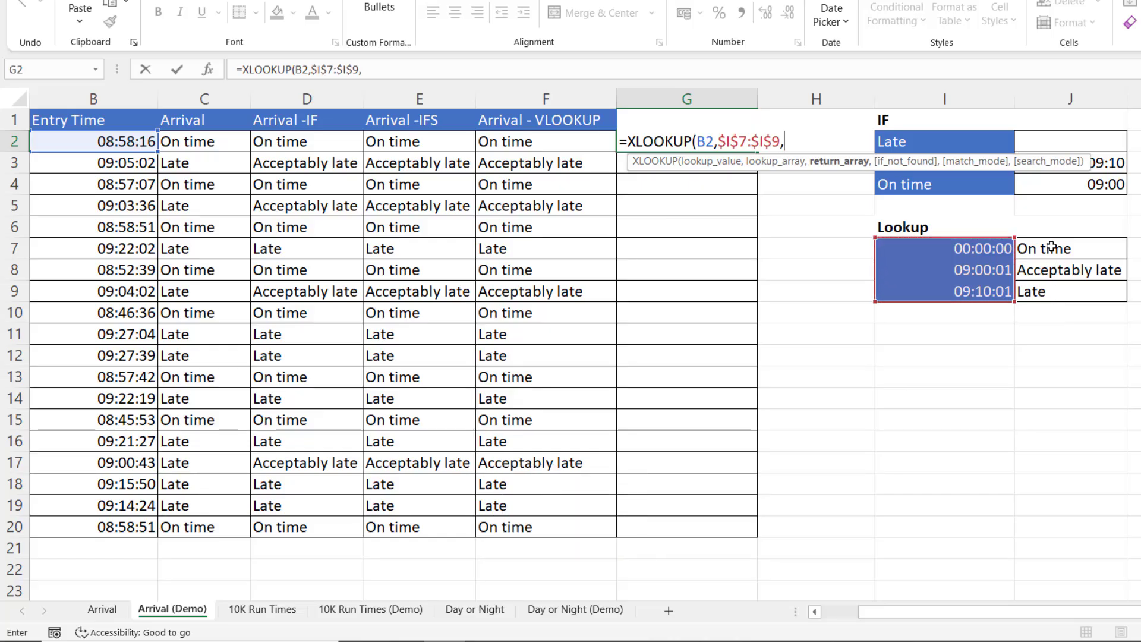
left_click_drag(1052, 246, 1050, 291)
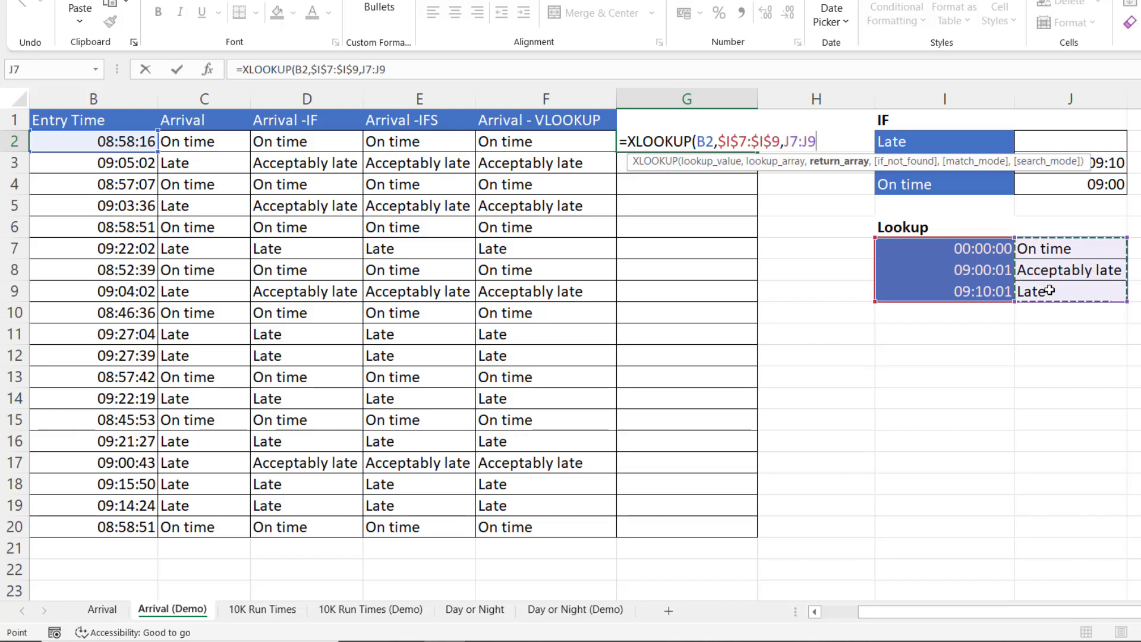
key("F4")
Step: Complete the G2 XLOOKUP with if_not_found left empty and match mode -1, and fill it down to G20
type(",")
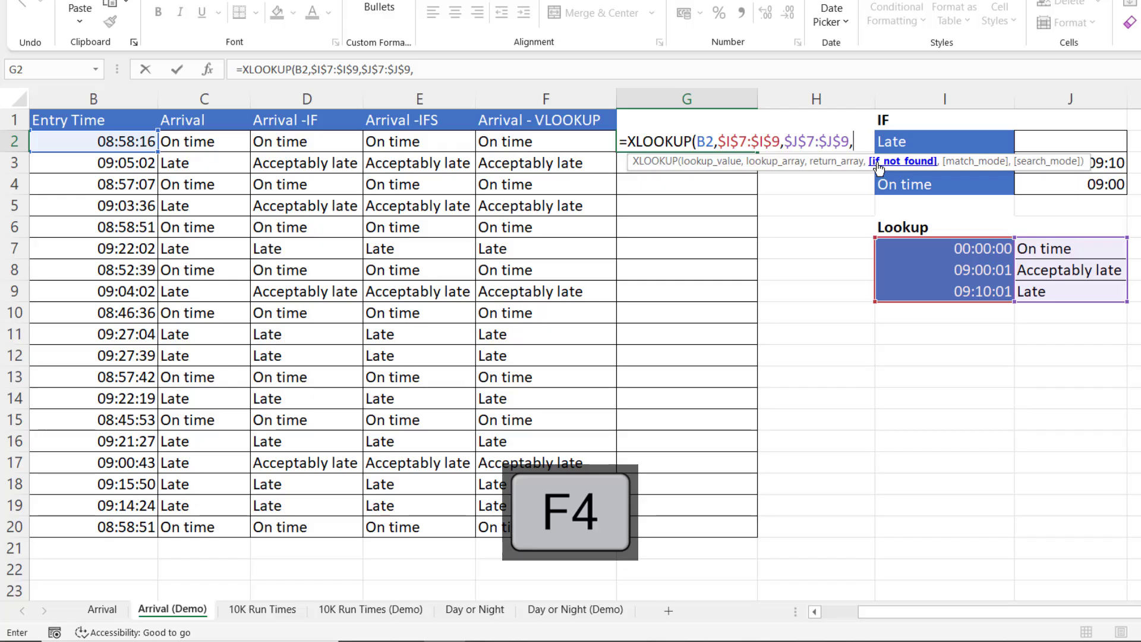
type(",")
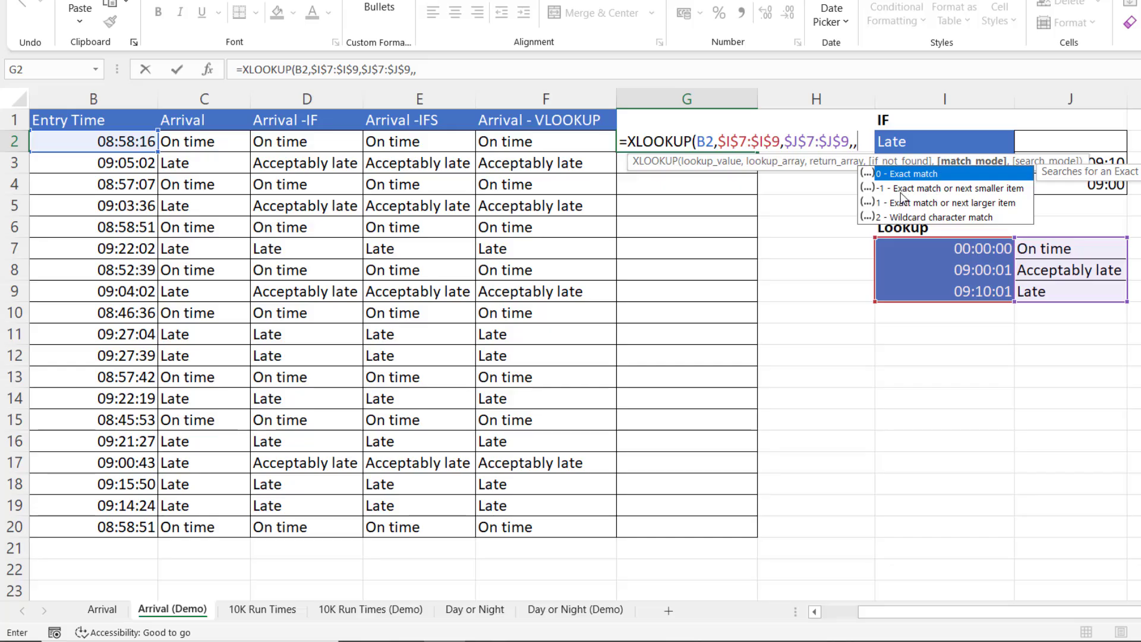
left_click(999, 188)
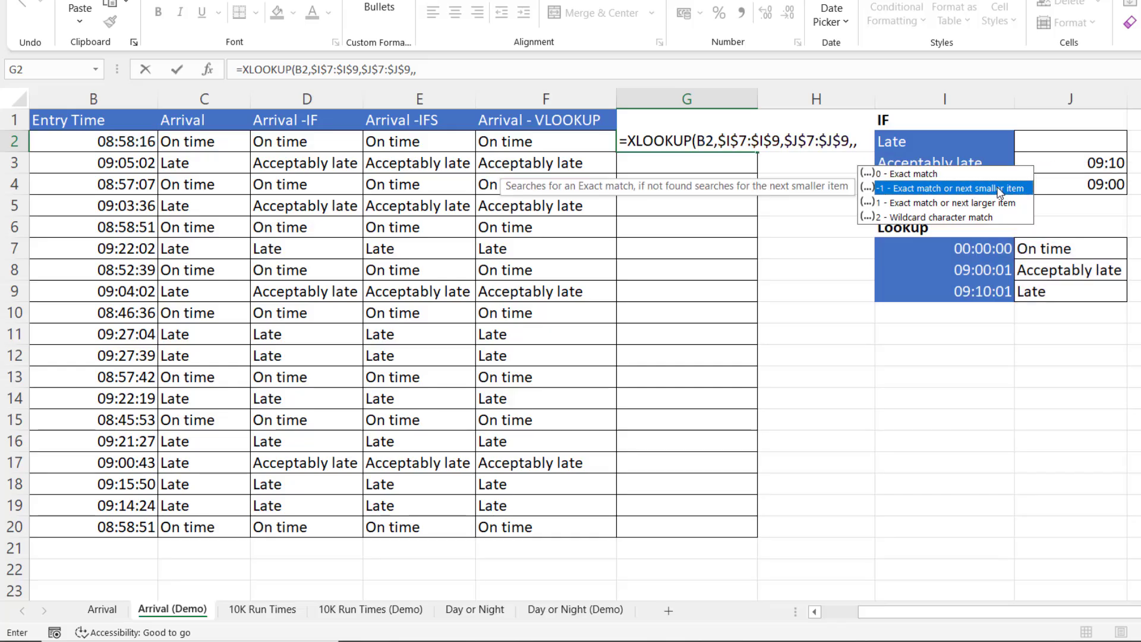
double_click(998, 188)
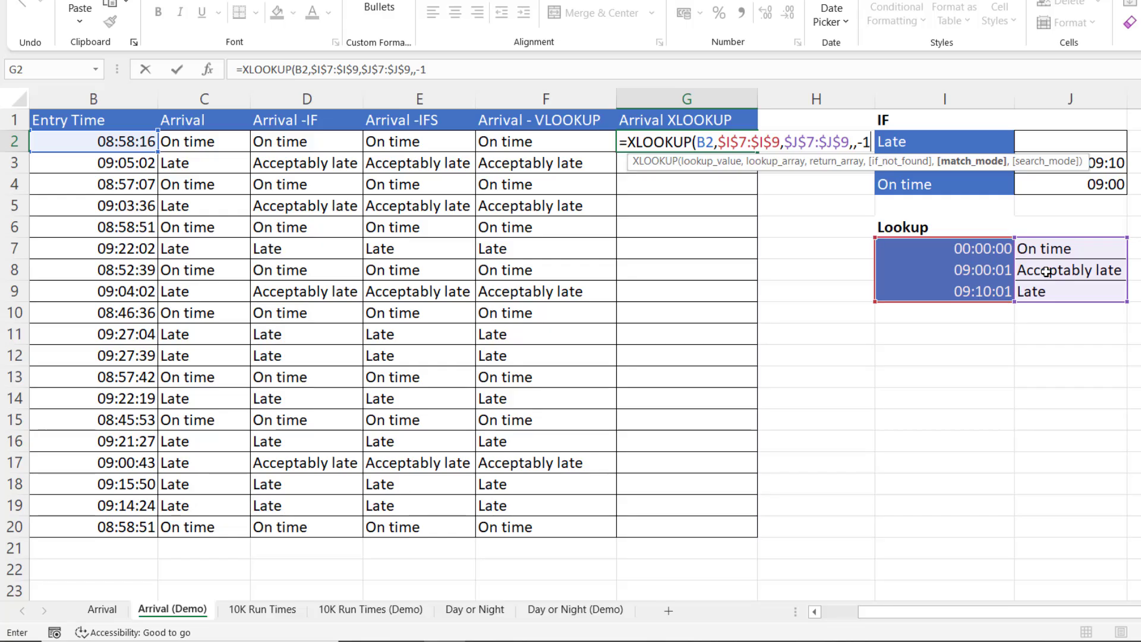
type(")")
key("ctrl+Return")
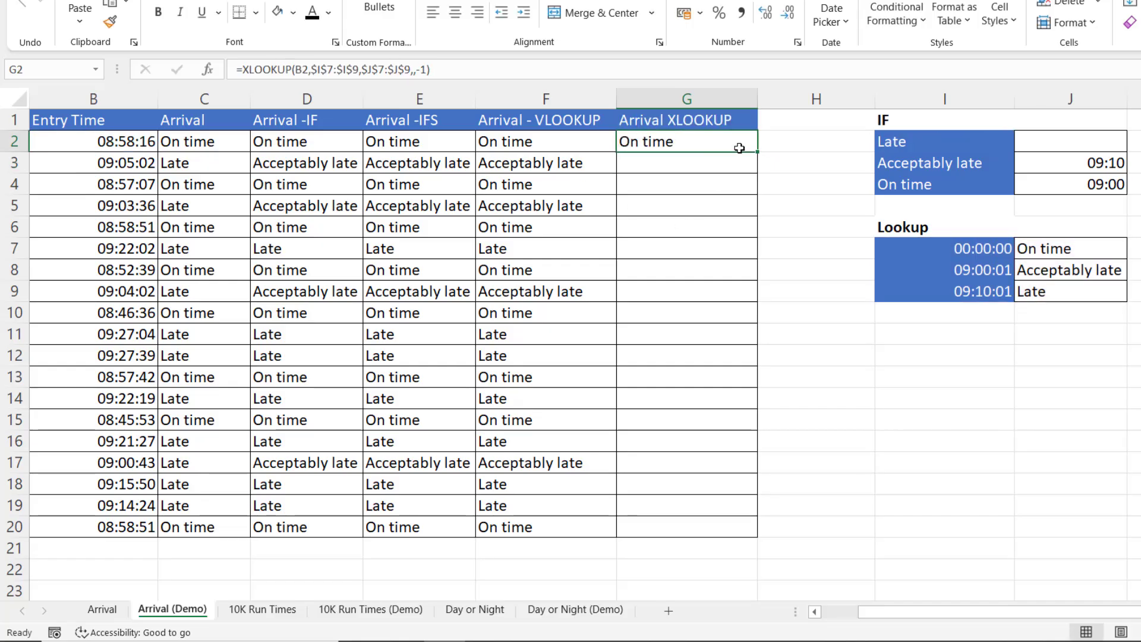
double_click(757, 152)
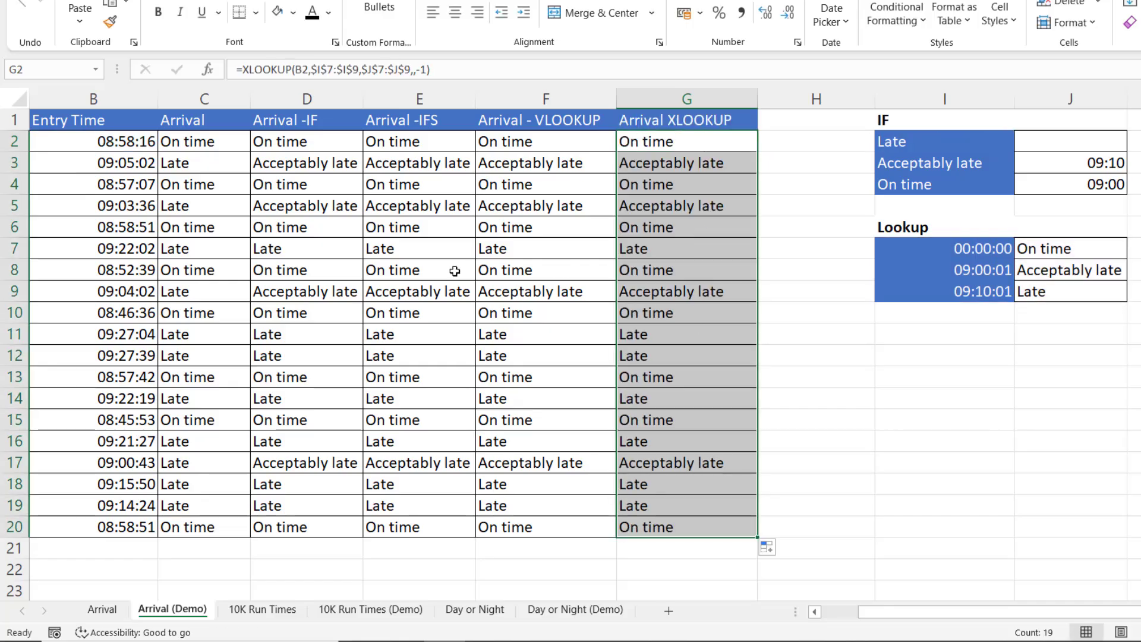
Step: Review the G2 XLOOKUP formula and sort the Lookup table I7:J9 by time in descending order
double_click(654, 140)
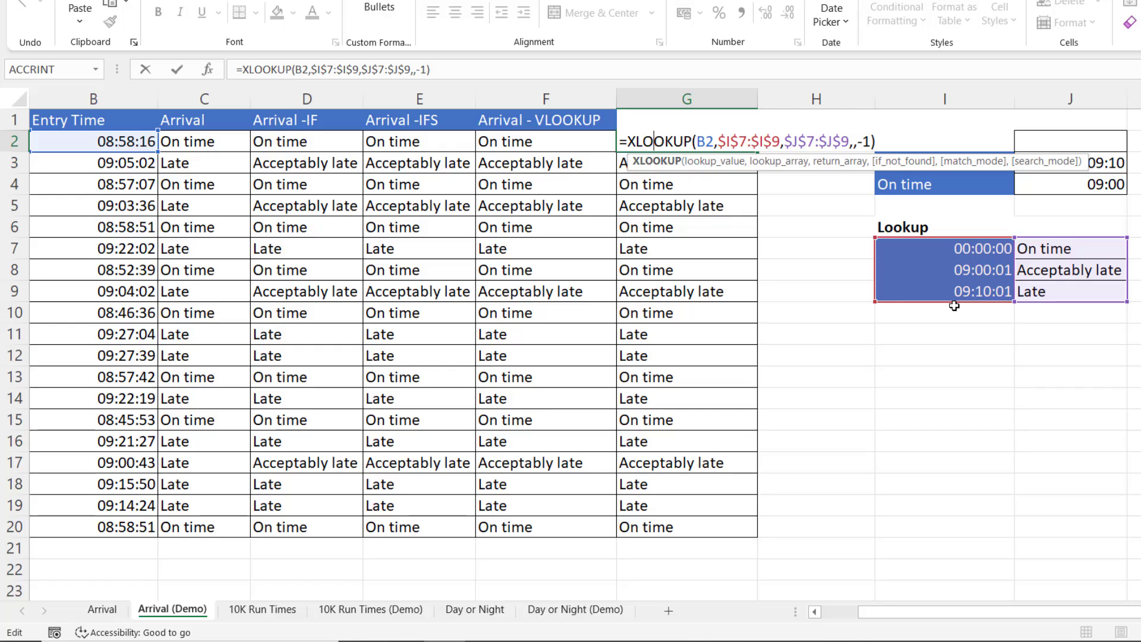
key("Return")
right_click(957, 271)
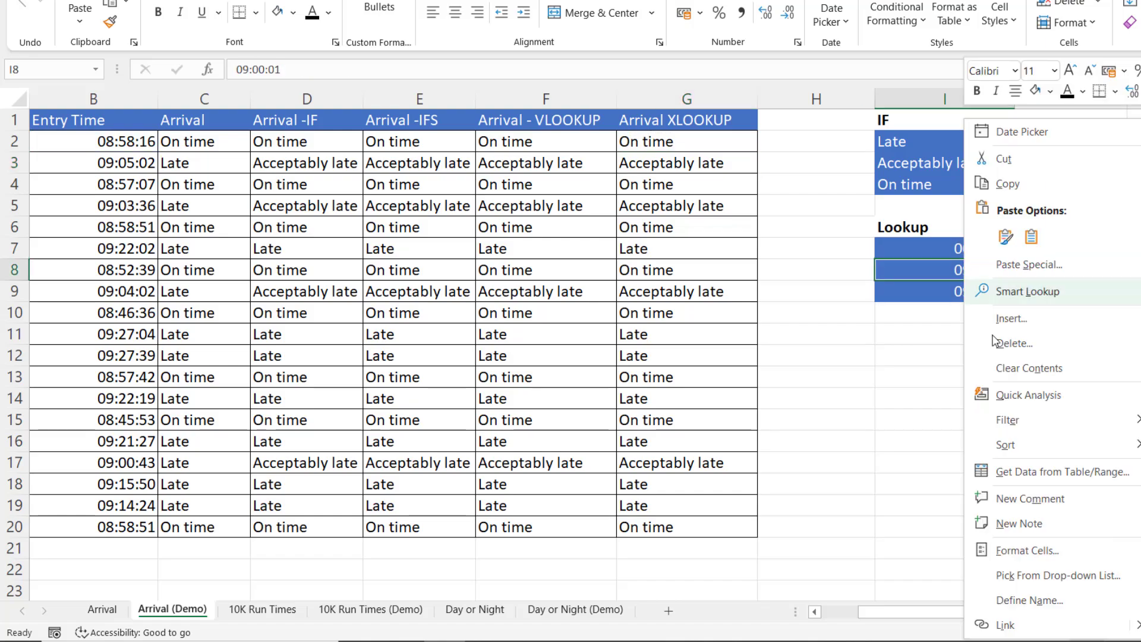
mouse_move(1011, 443)
left_click(892, 446)
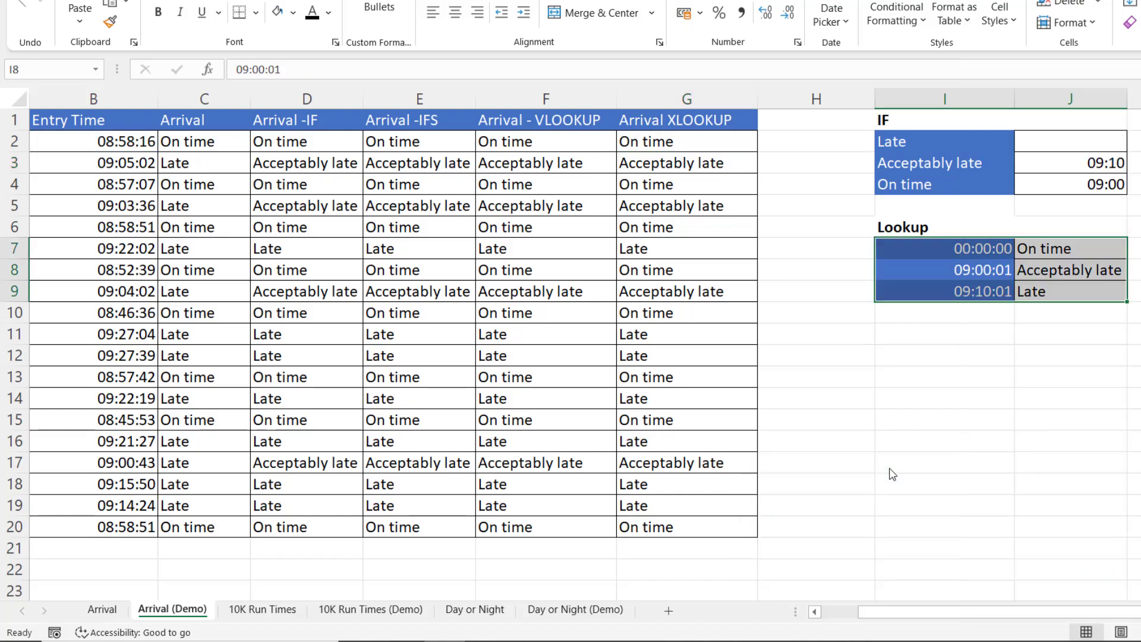
key("ctrl+z")
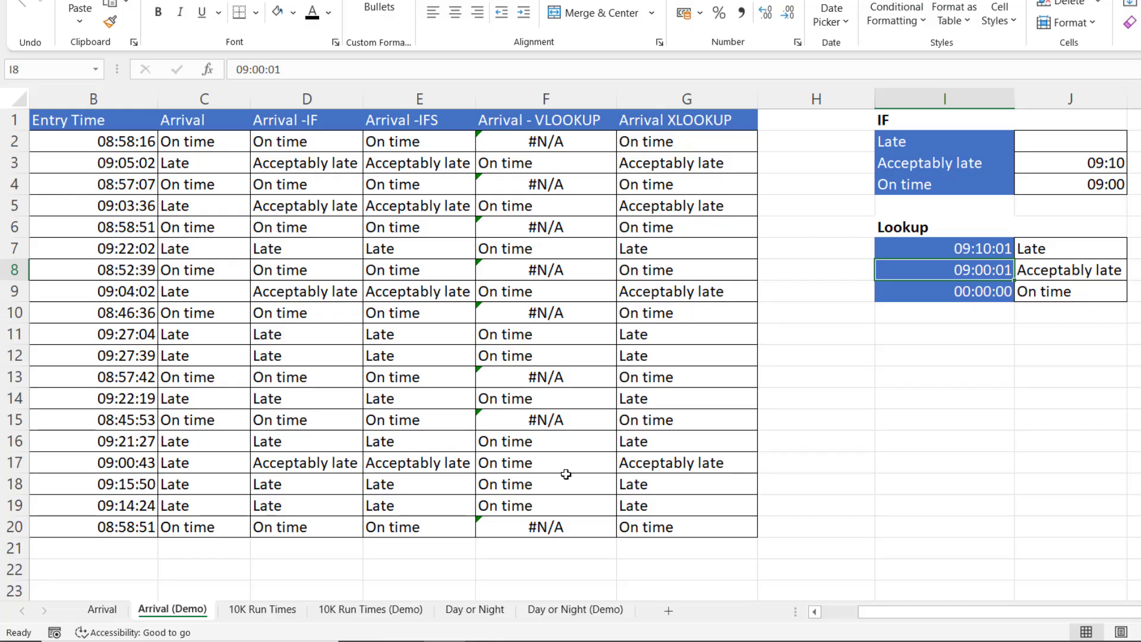
Step: Widen the VLOOKUP column C on the 10K Run Times (Demo) sheet
left_click(370, 610)
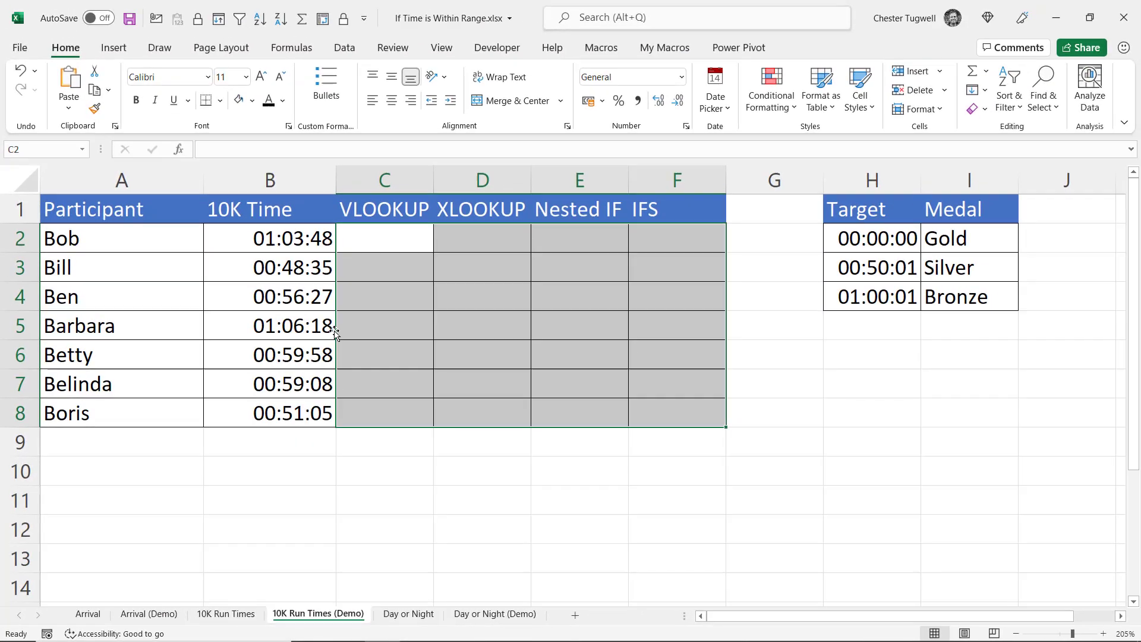
left_click(293, 248)
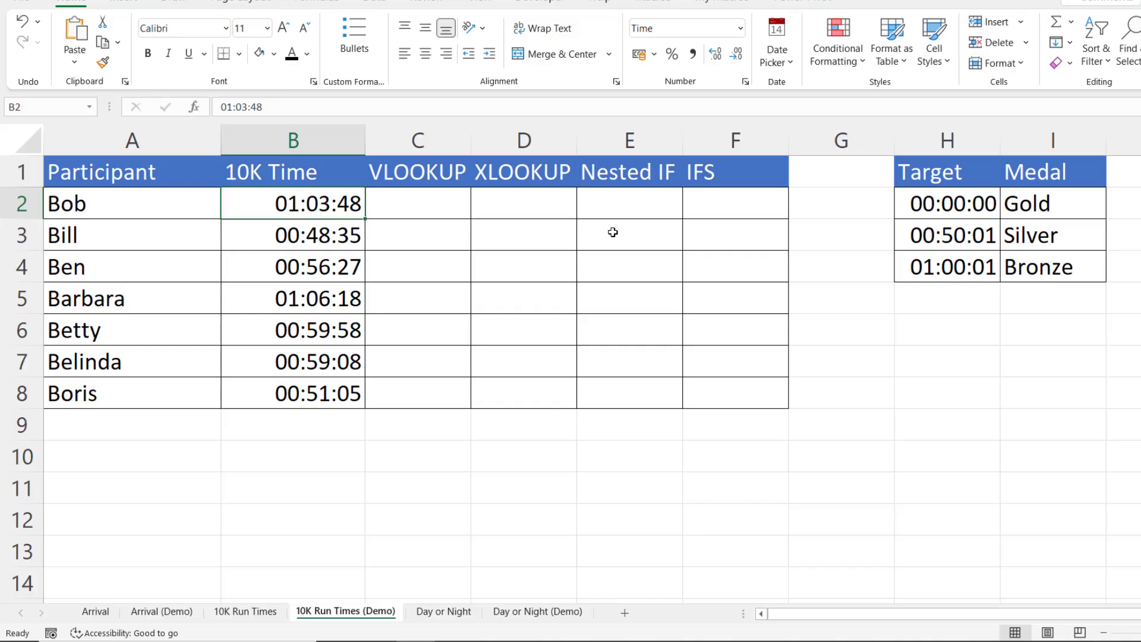
left_click_drag(465, 155, 502, 154)
Step: Begin a VLOOKUP formula in C2 that looks up B2 in the absolute range $H$2:$I$4
left_click(441, 201)
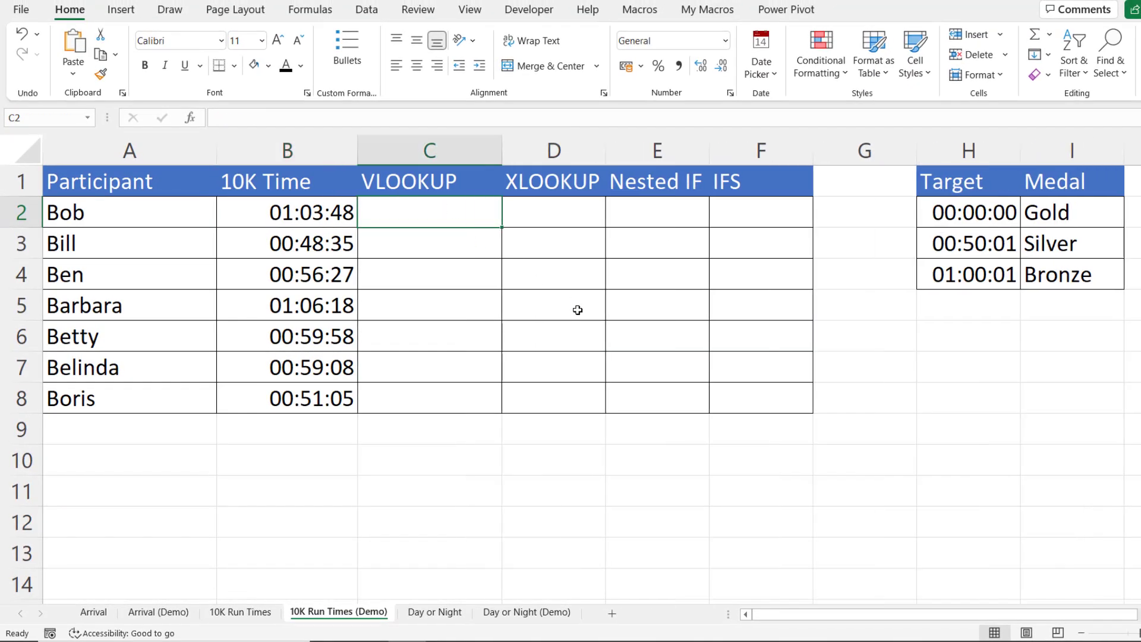
type("=vl")
key("Tab")
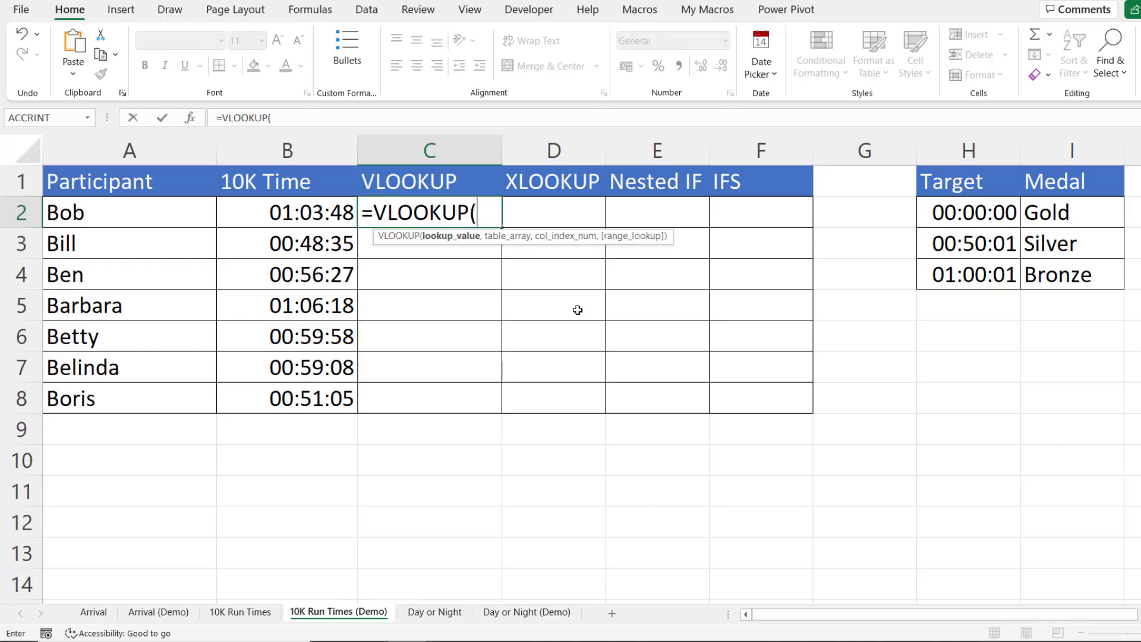
left_click(280, 211)
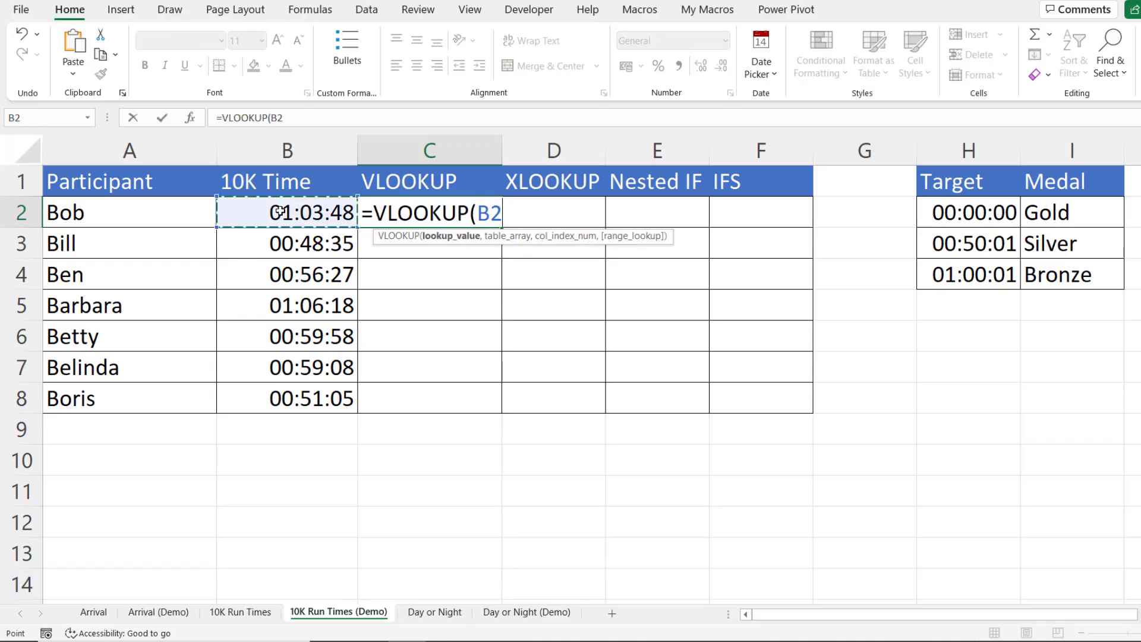
type(",")
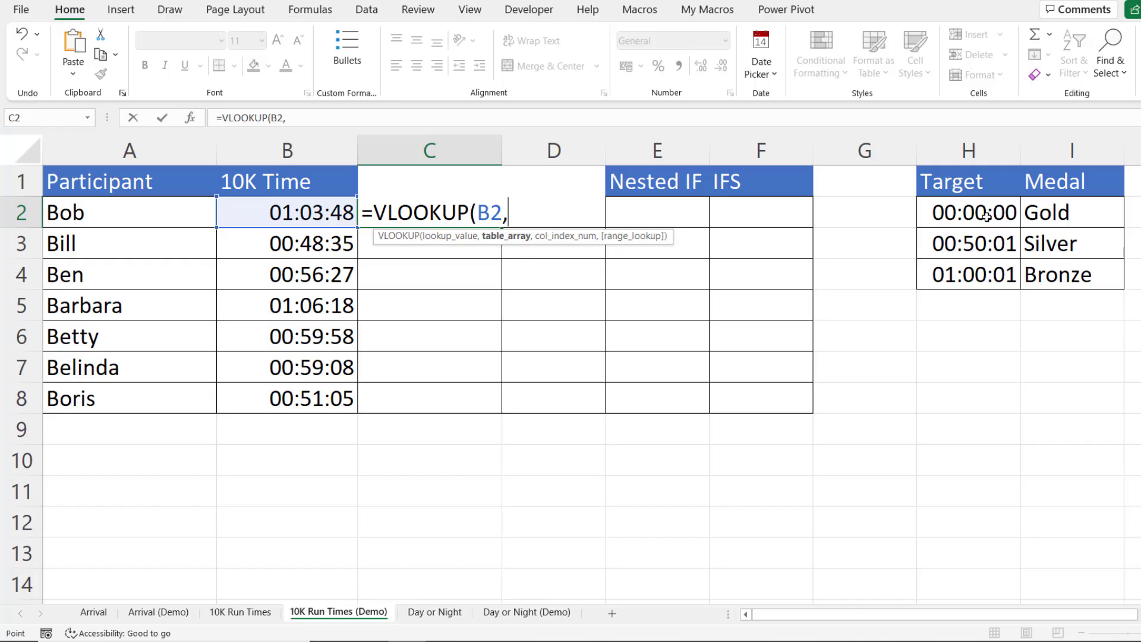
left_click_drag(987, 215, 1018, 265)
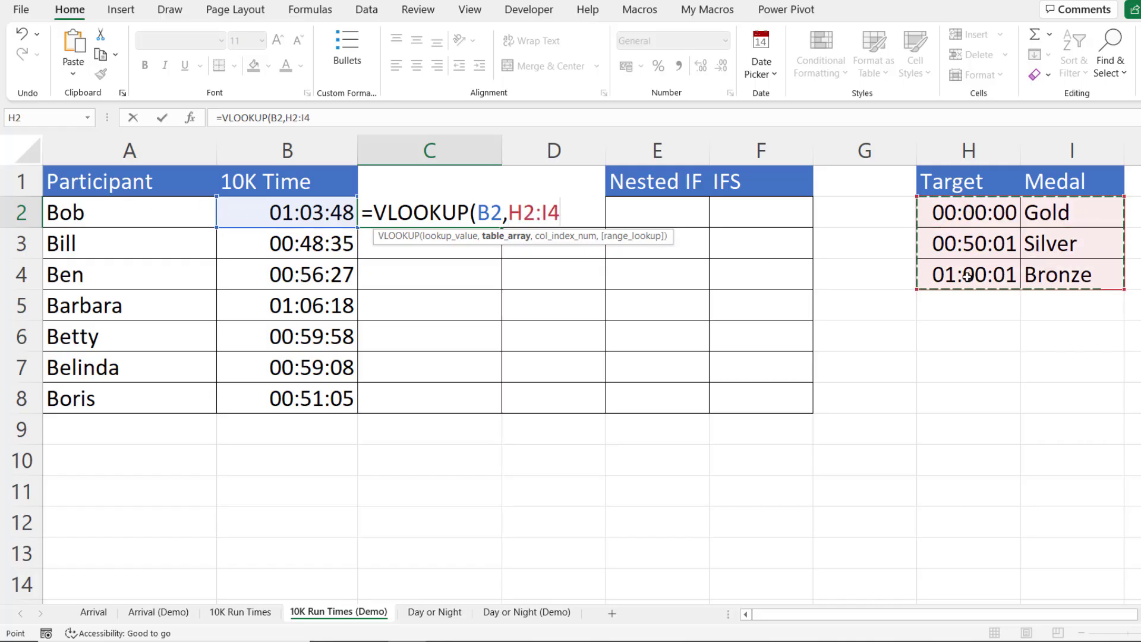
key("F4")
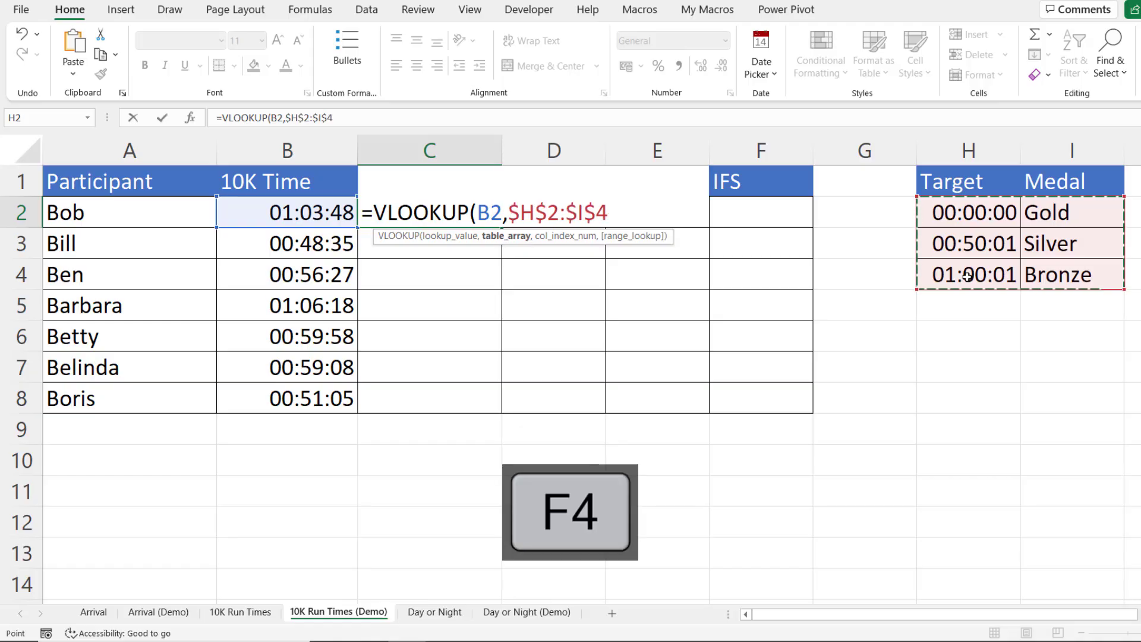
Step: Complete the C2 VLOOKUP with column index 2 and no range_lookup argument, and fill it down to C8
type(",")
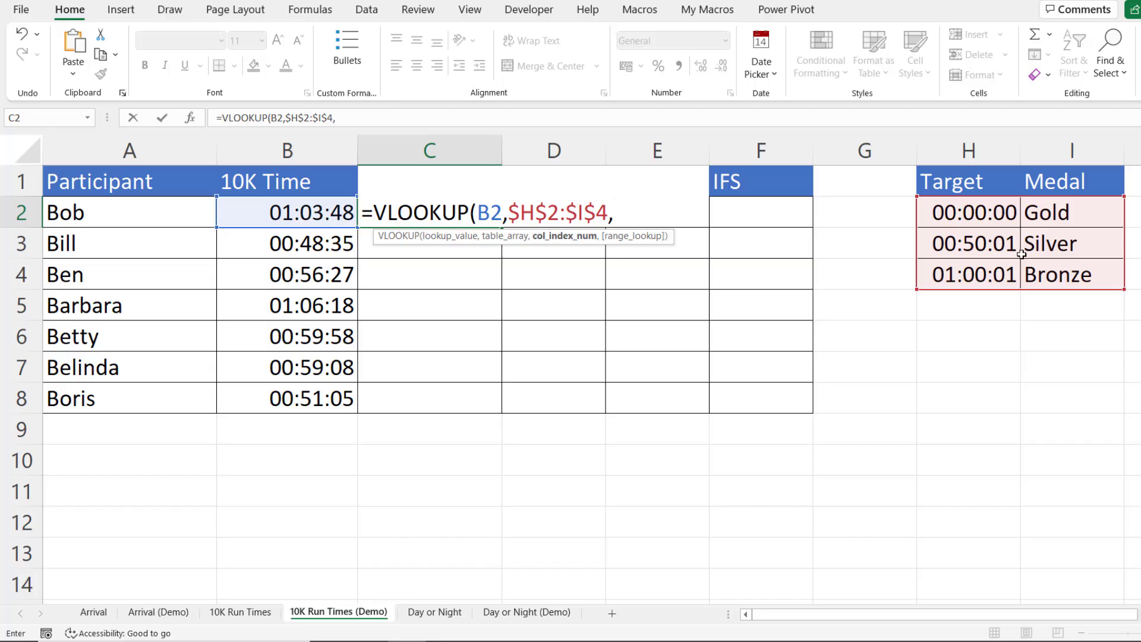
type("2)")
key("Return")
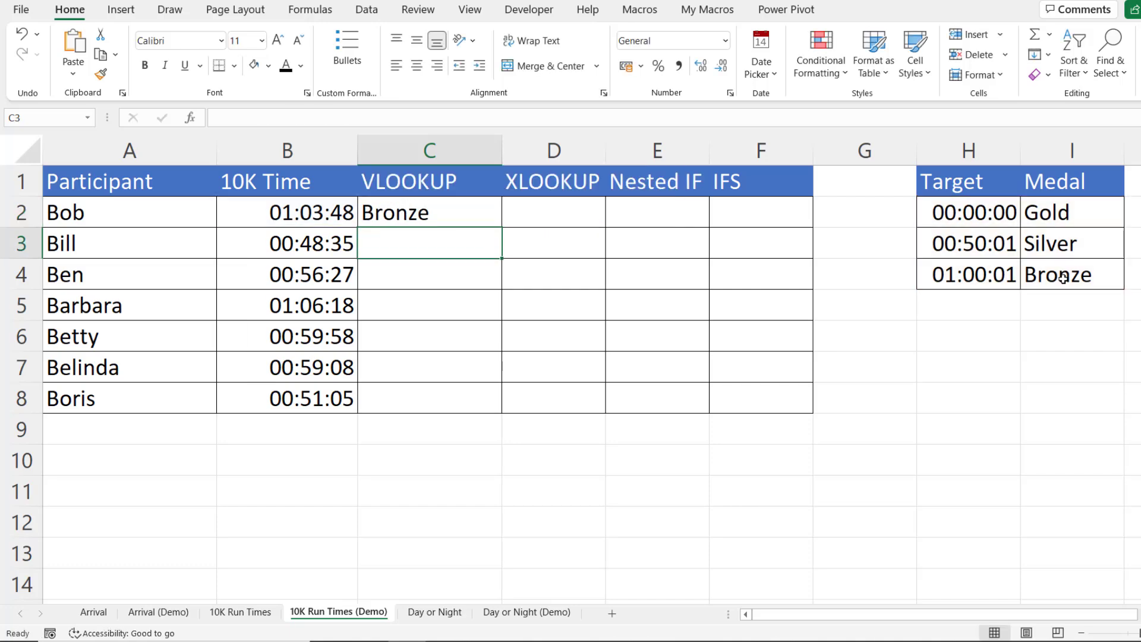
left_click(455, 211)
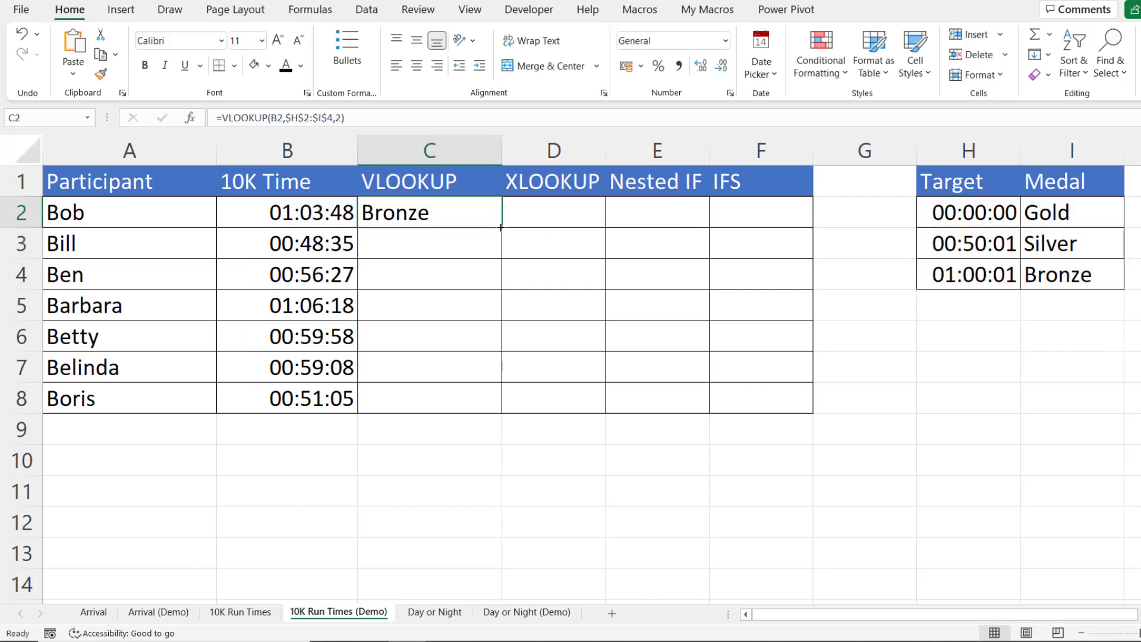
left_click_drag(501, 227, 492, 400)
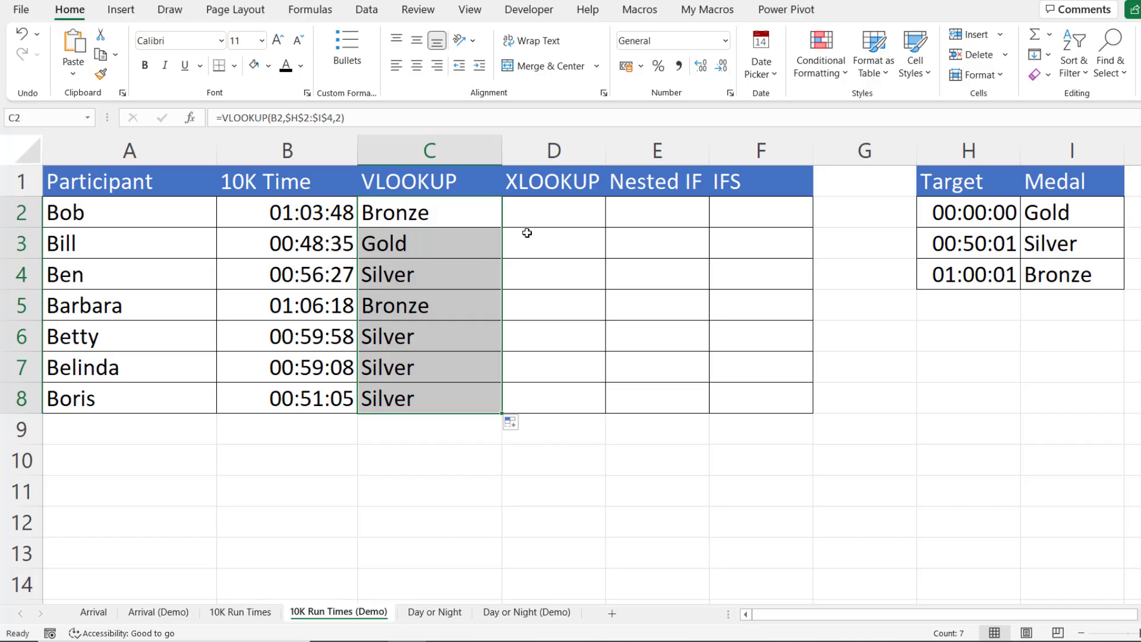
Step: Widen column D and begin an XLOOKUP in D2 that looks up B2 in $H$2:$H$4 and returns from $I$2:$I$4
left_click_drag(606, 152, 626, 151)
left_click(580, 205)
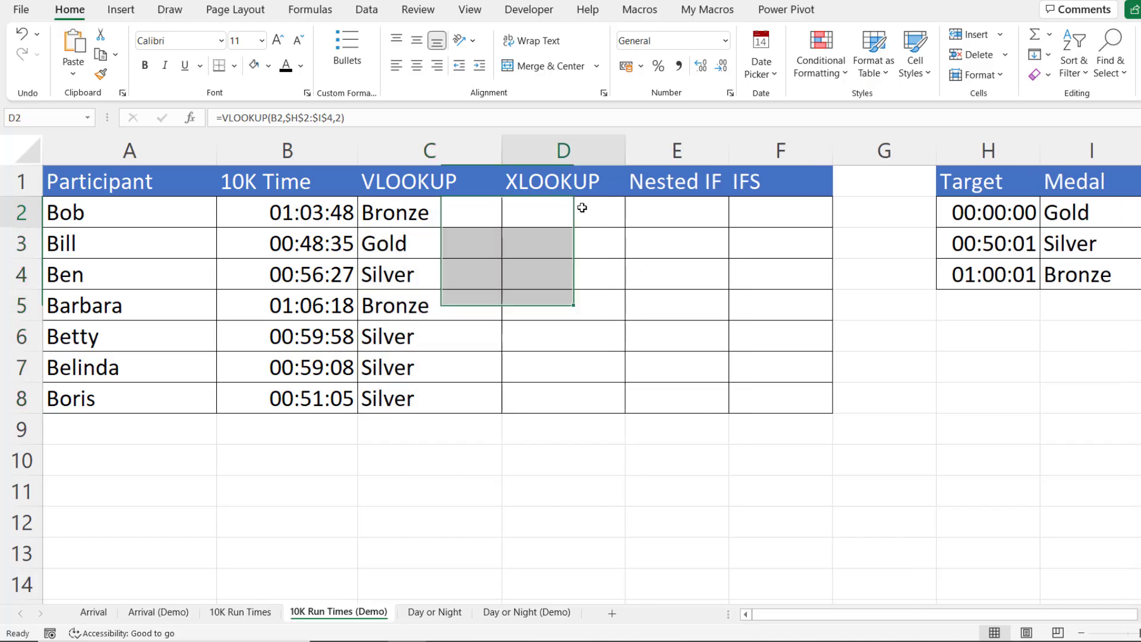
type("=xl")
key("Tab")
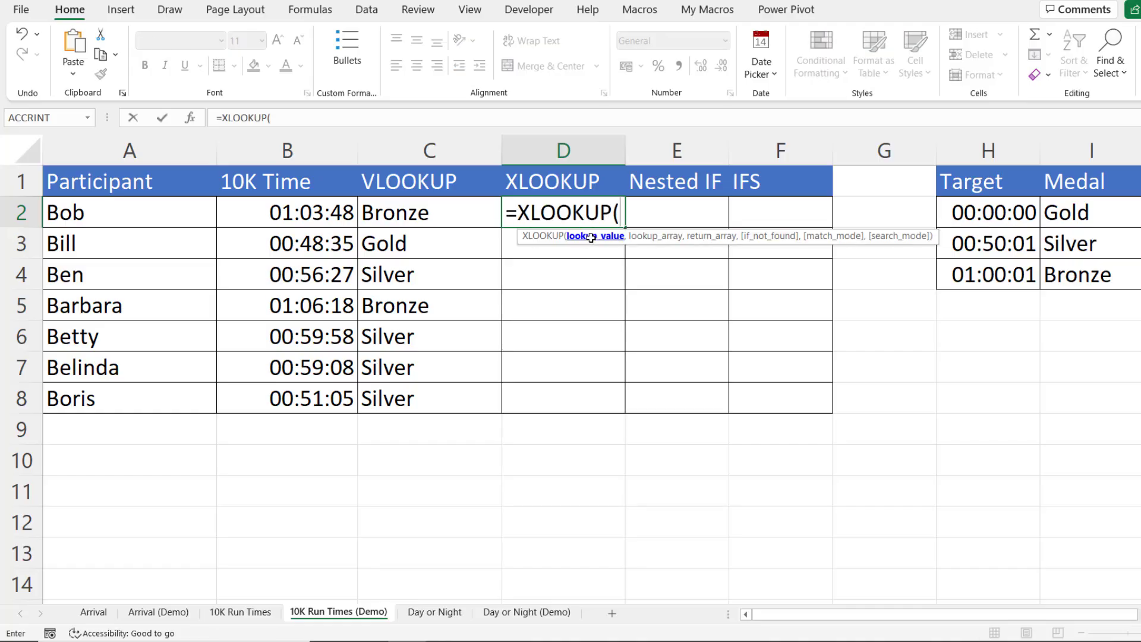
left_click(307, 210)
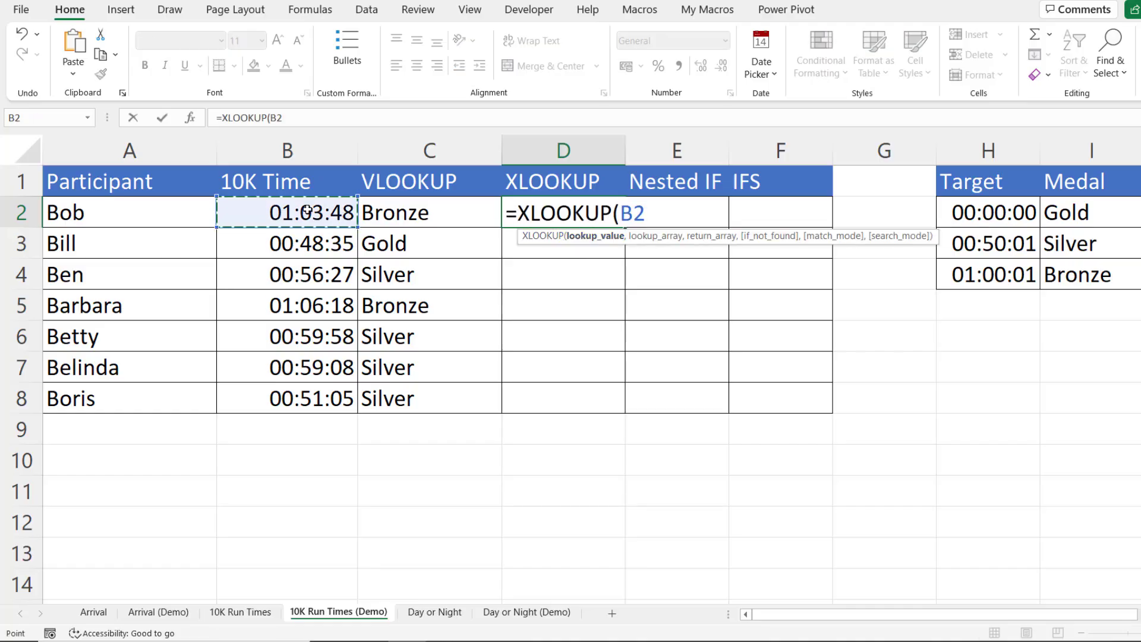
type(",")
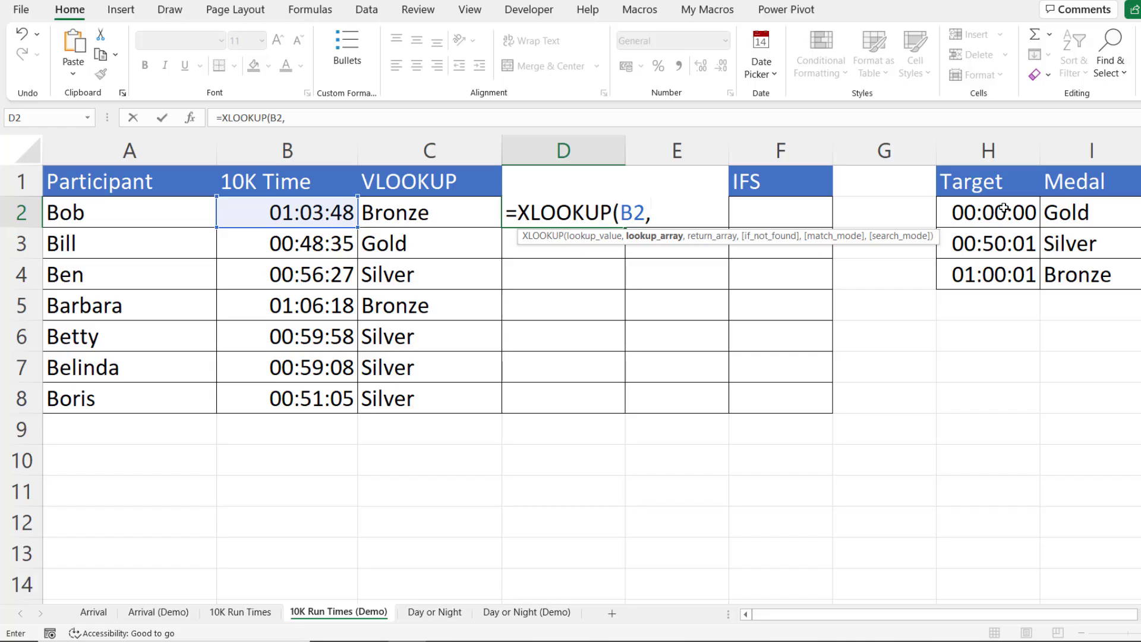
left_click_drag(1013, 212, 1008, 275)
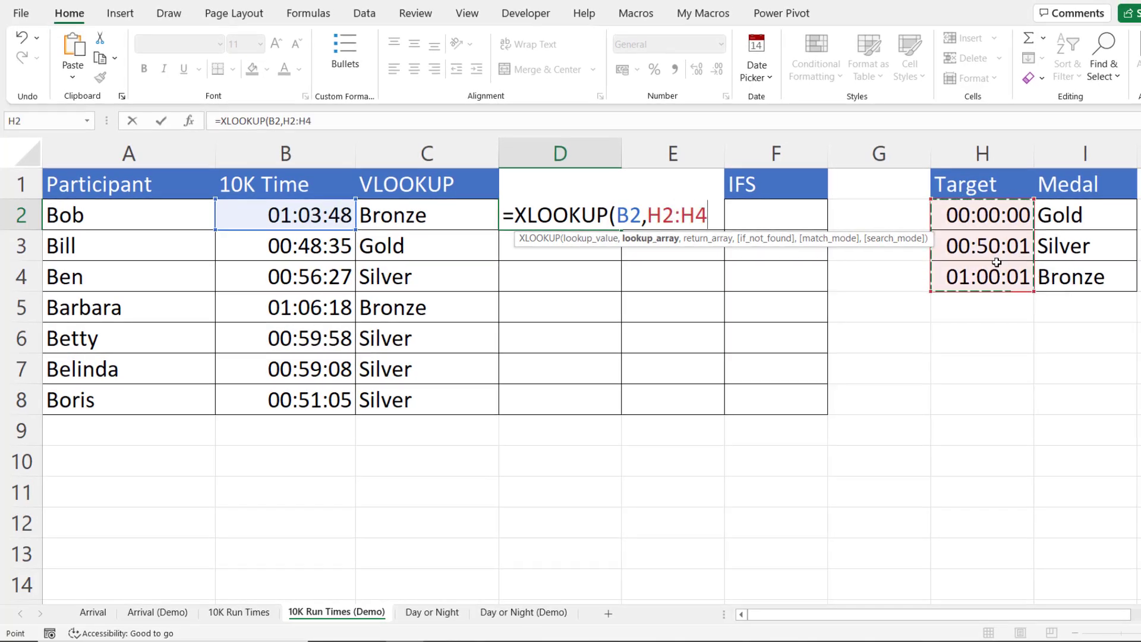
key("F4")
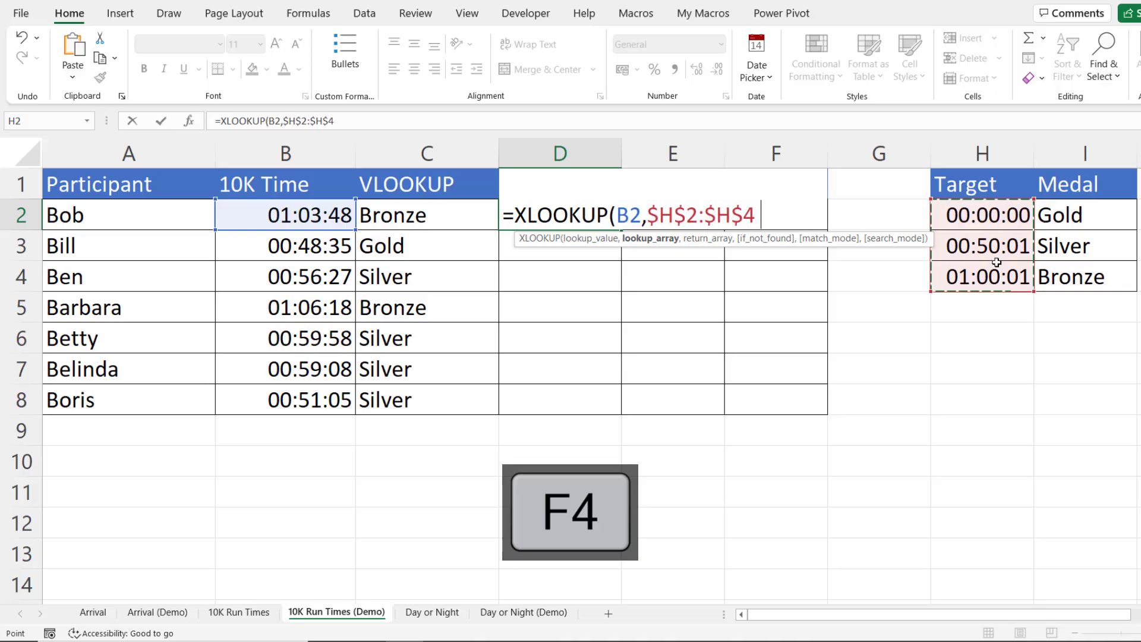
type(",")
left_click_drag(1088, 216, 1086, 280)
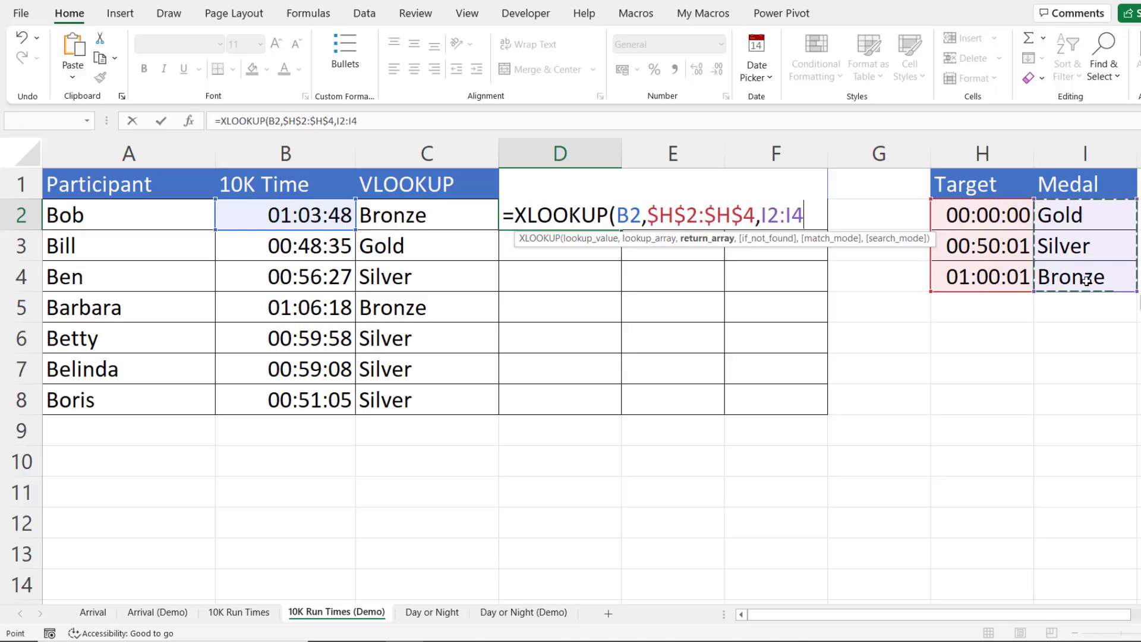
key("F4")
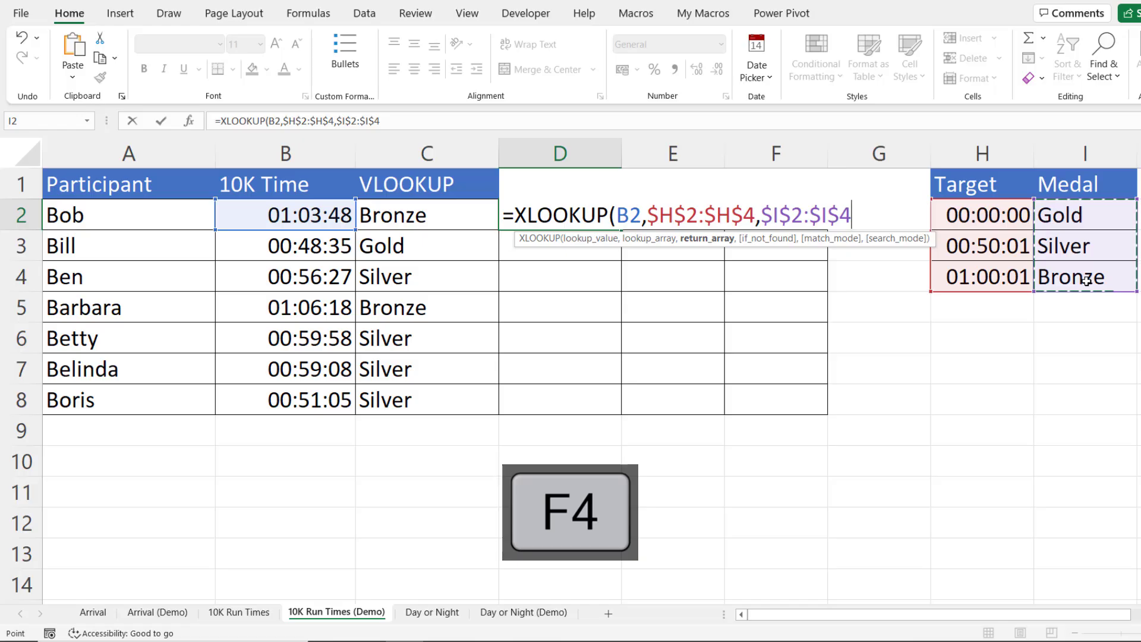
Step: Complete the D2 XLOOKUP with if_not_found left empty and match mode -1, and fill it down to D8
type(",")
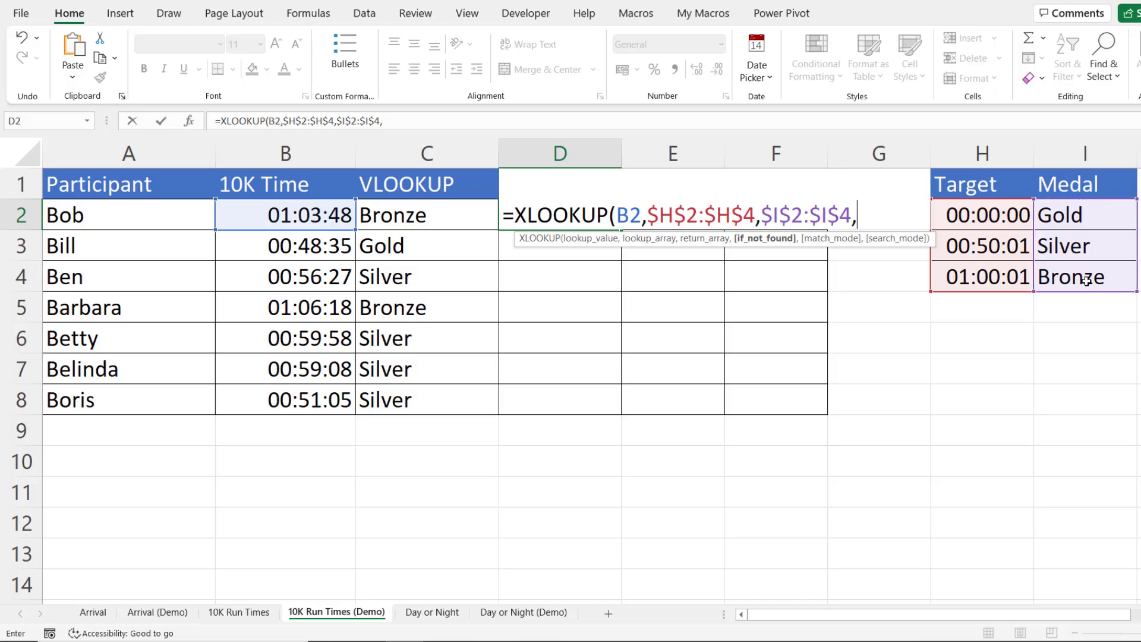
type(",")
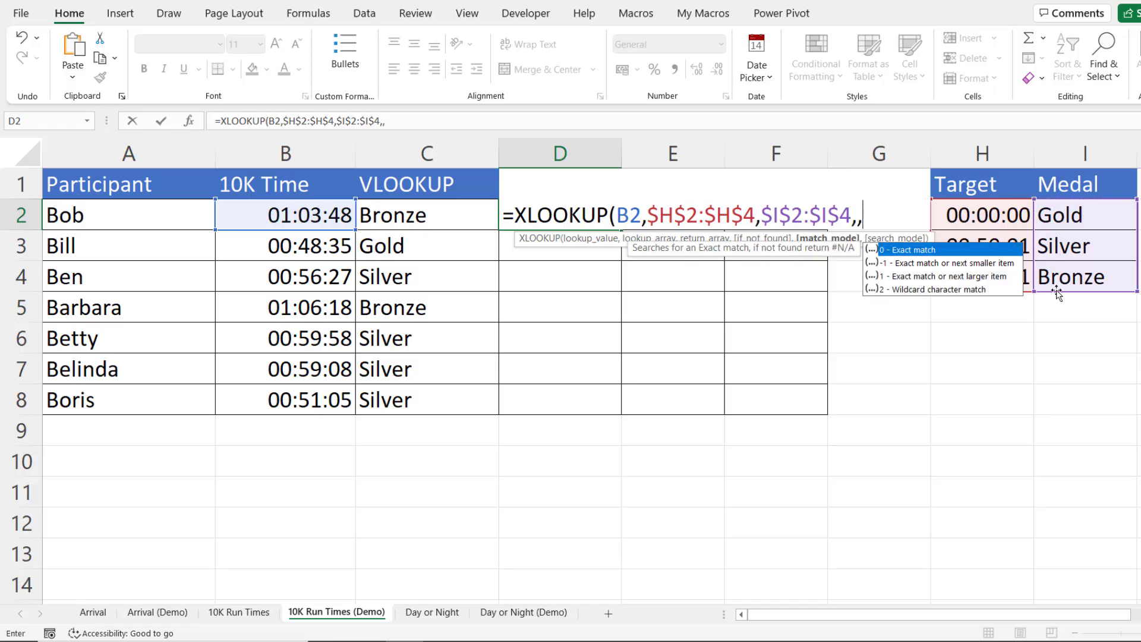
double_click(957, 264)
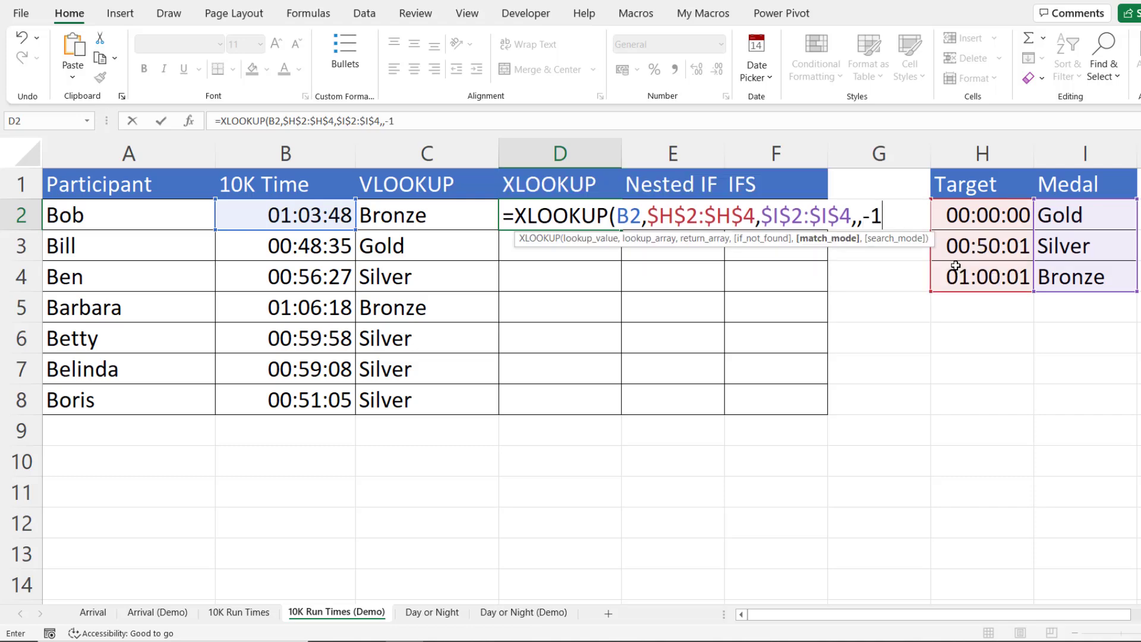
type(")")
key("Return")
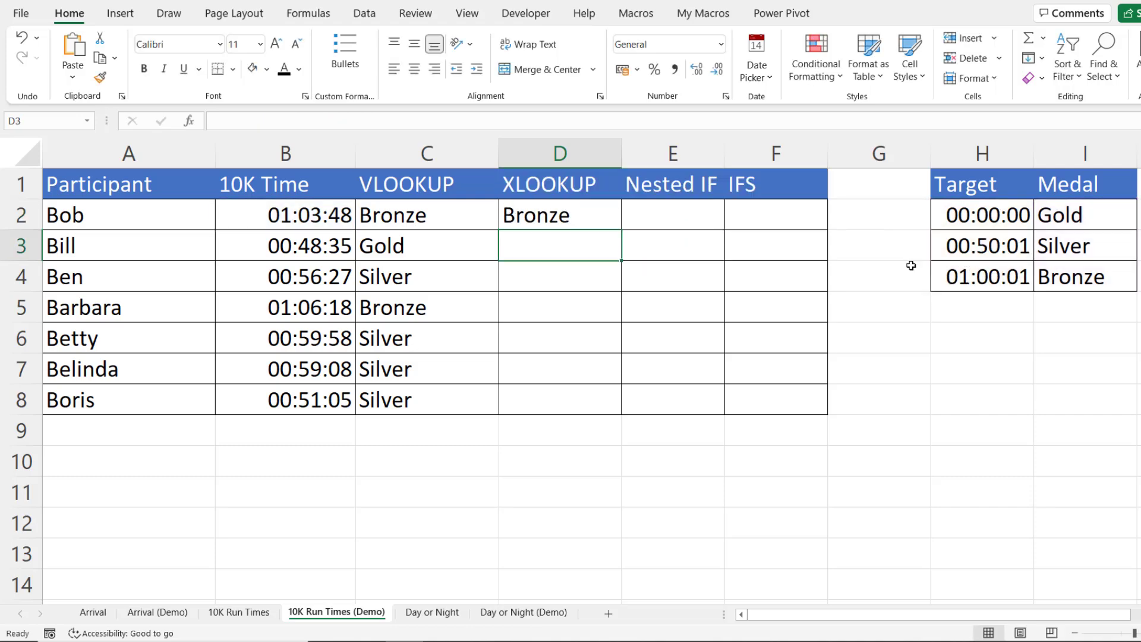
left_click(589, 220)
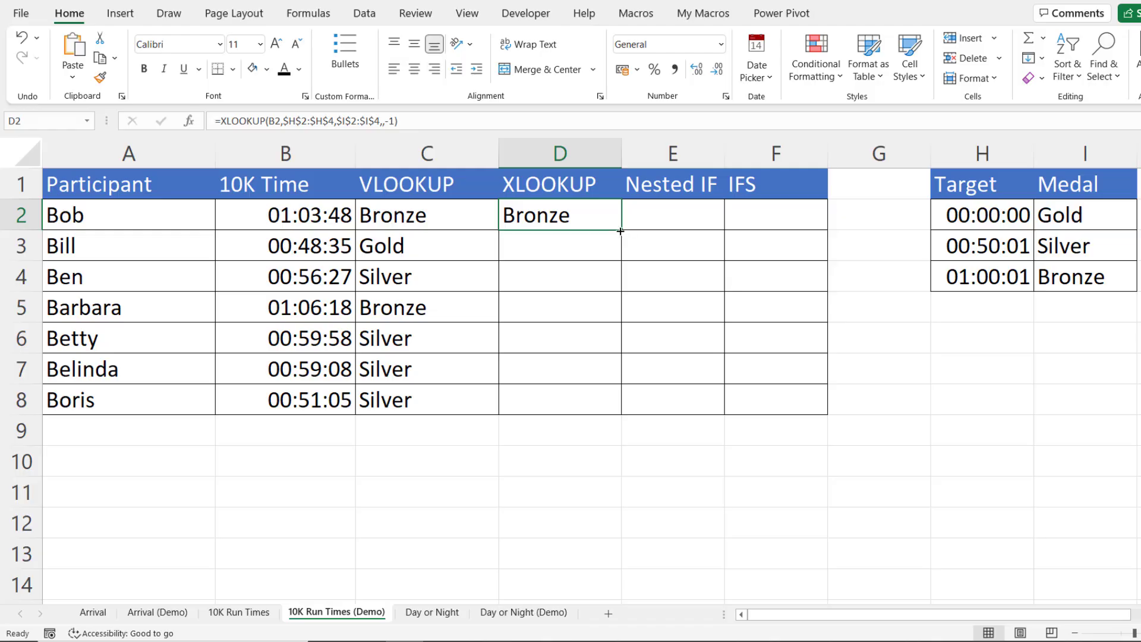
double_click(621, 231)
Step: Begin an IF formula in E2 that tests B2>=$H$4 and returns $I$4 when true
left_click(664, 231)
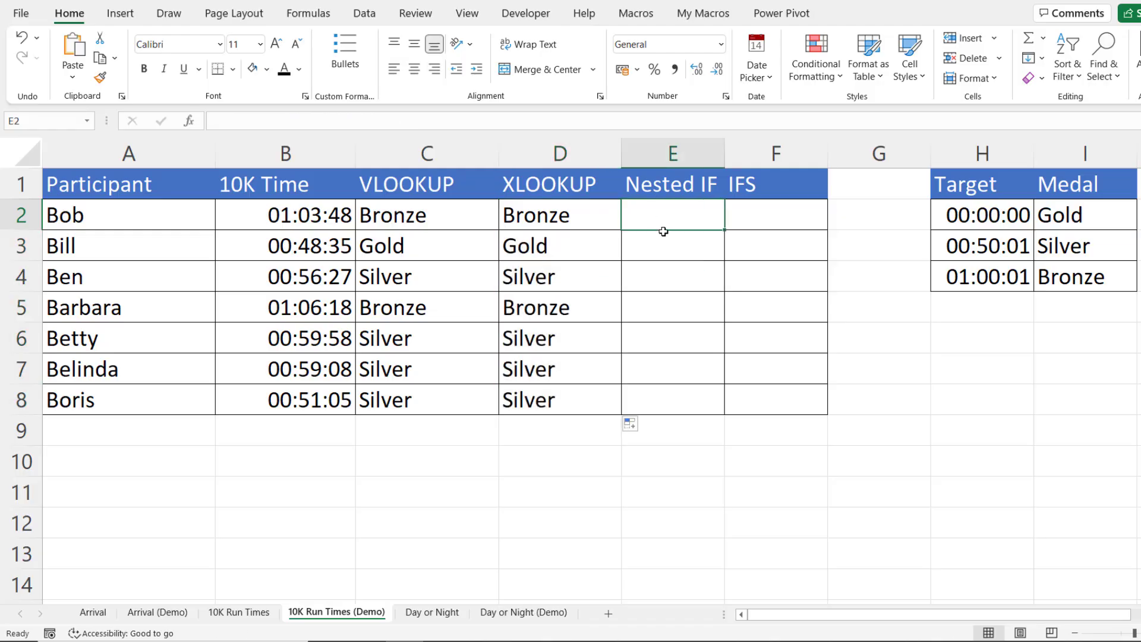
type("=i")
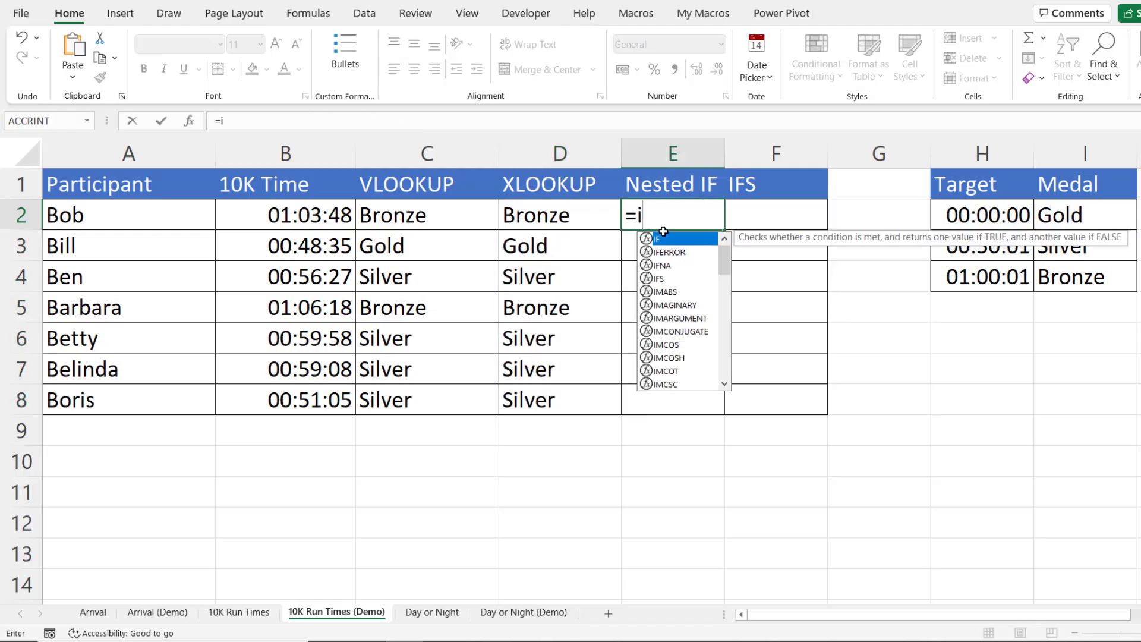
type("f(")
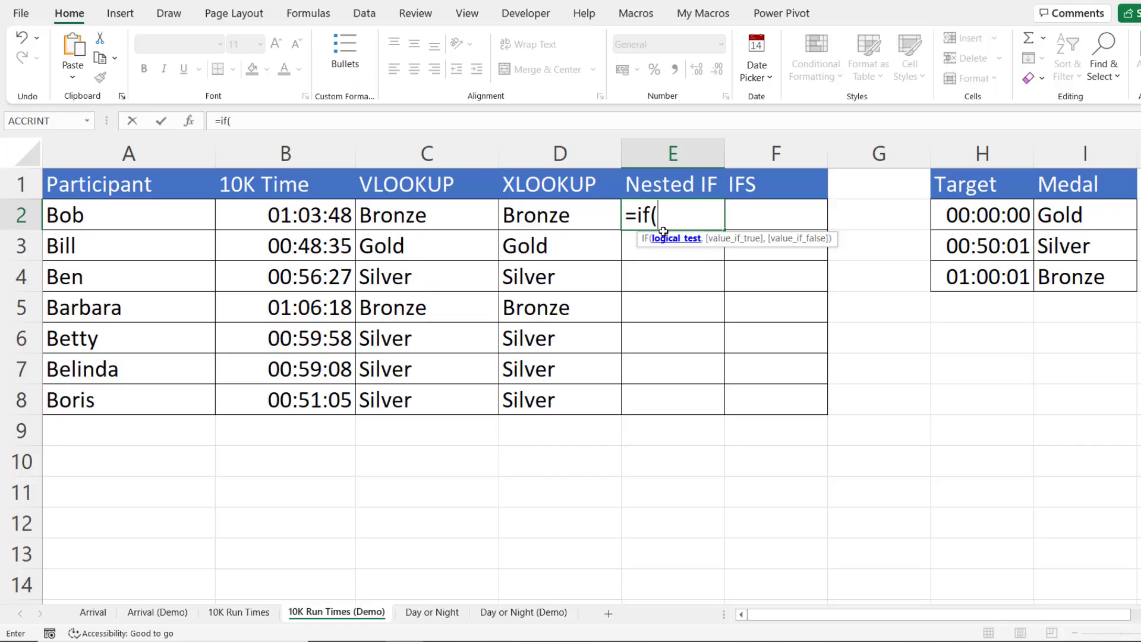
left_click(265, 213)
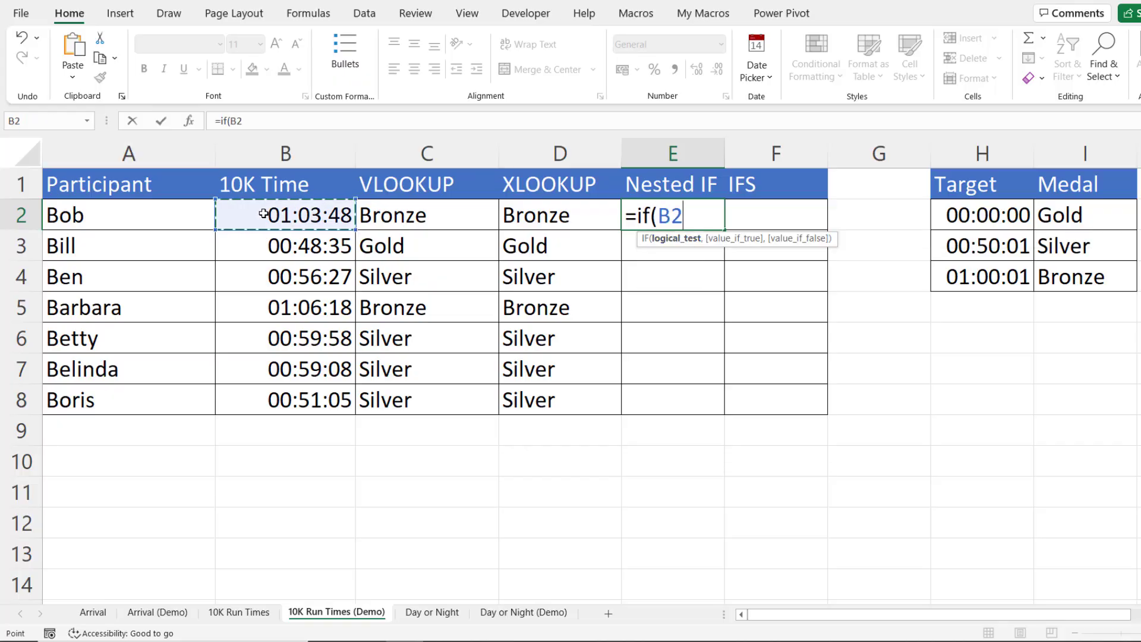
type(">=")
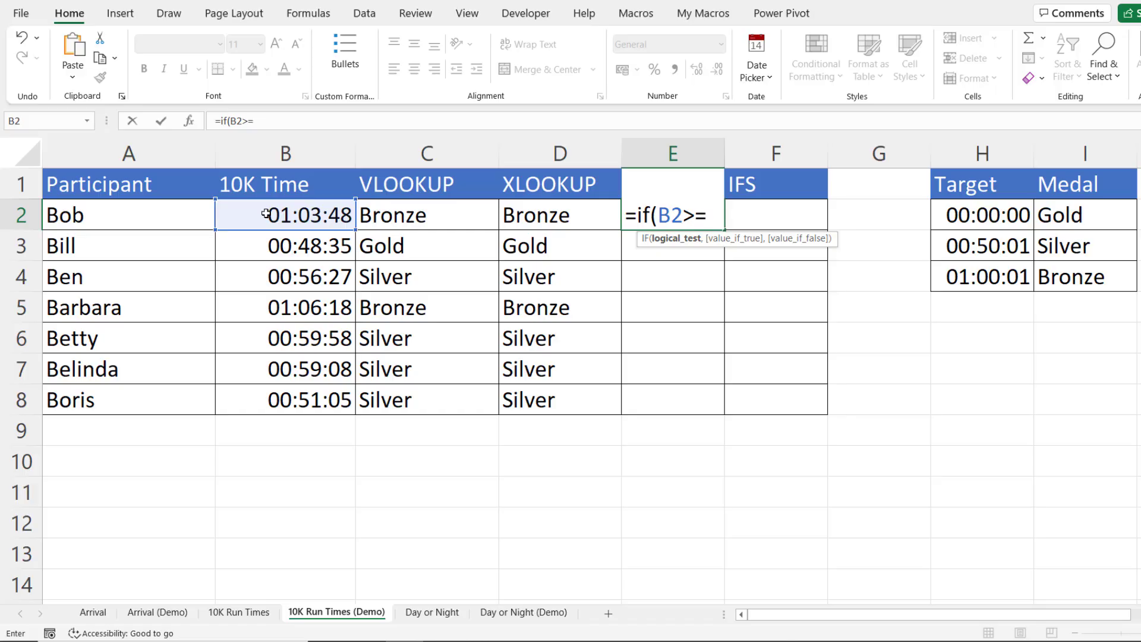
left_click(990, 278)
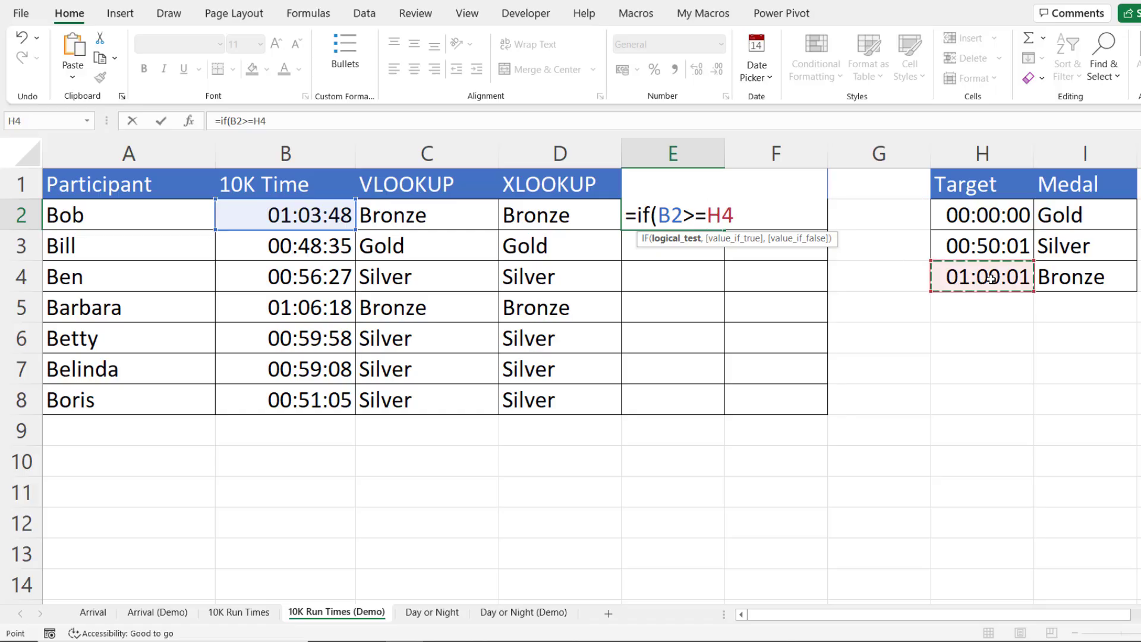
key("F4")
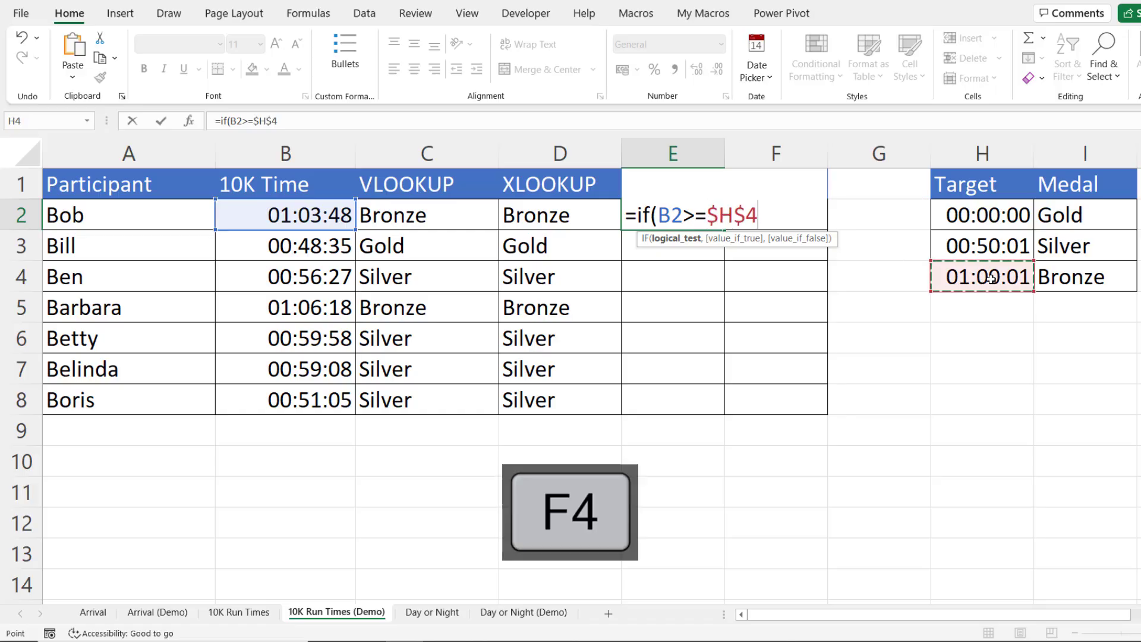
type(",")
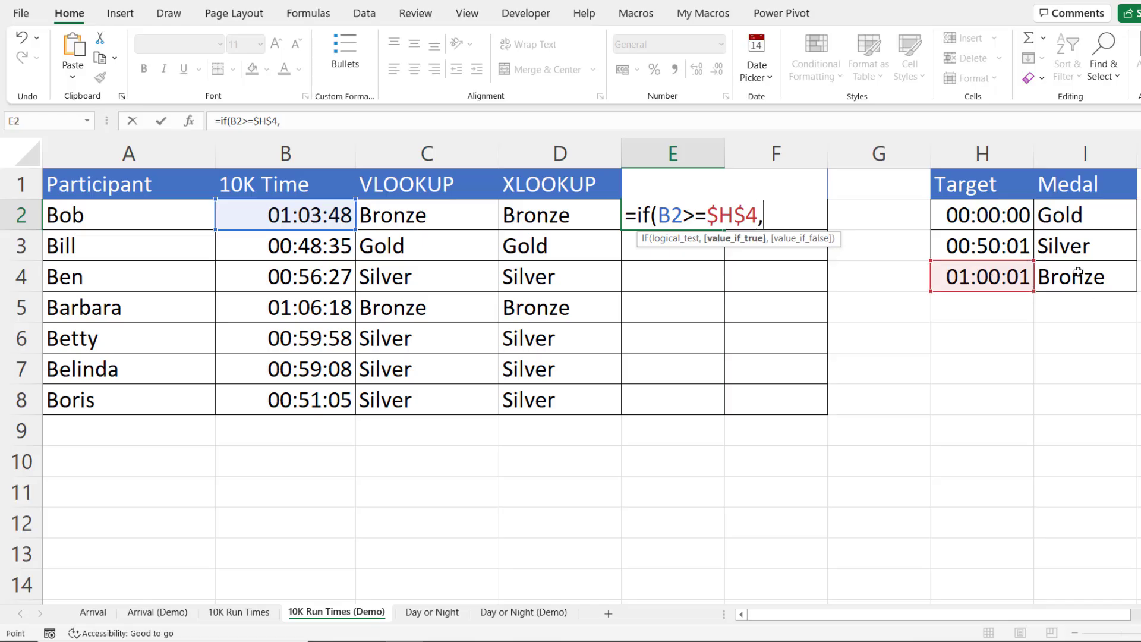
left_click(1079, 272)
key("F4")
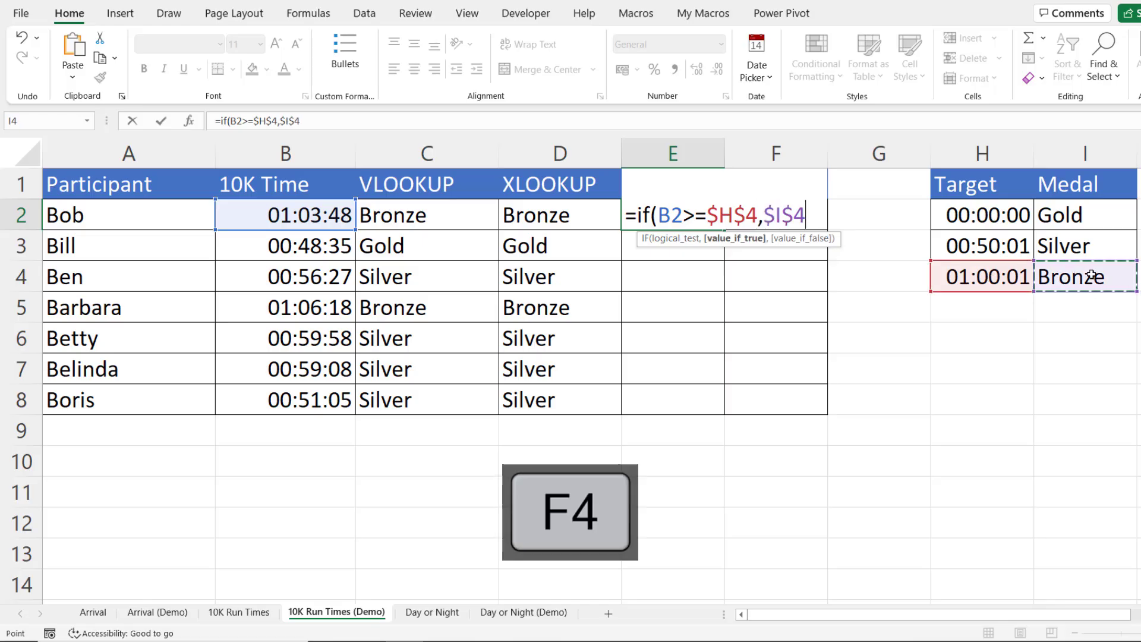
Step: Nest a second IF as the value_if_false of the E2 formula, testing B2>=$H$3
type(",IF(")
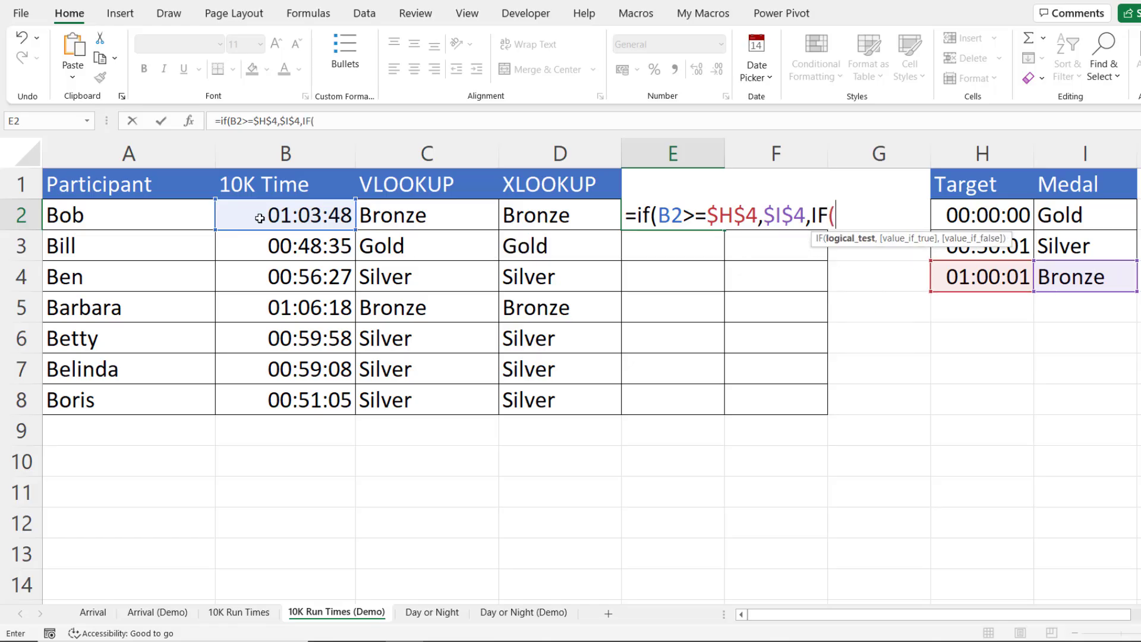
left_click(313, 215)
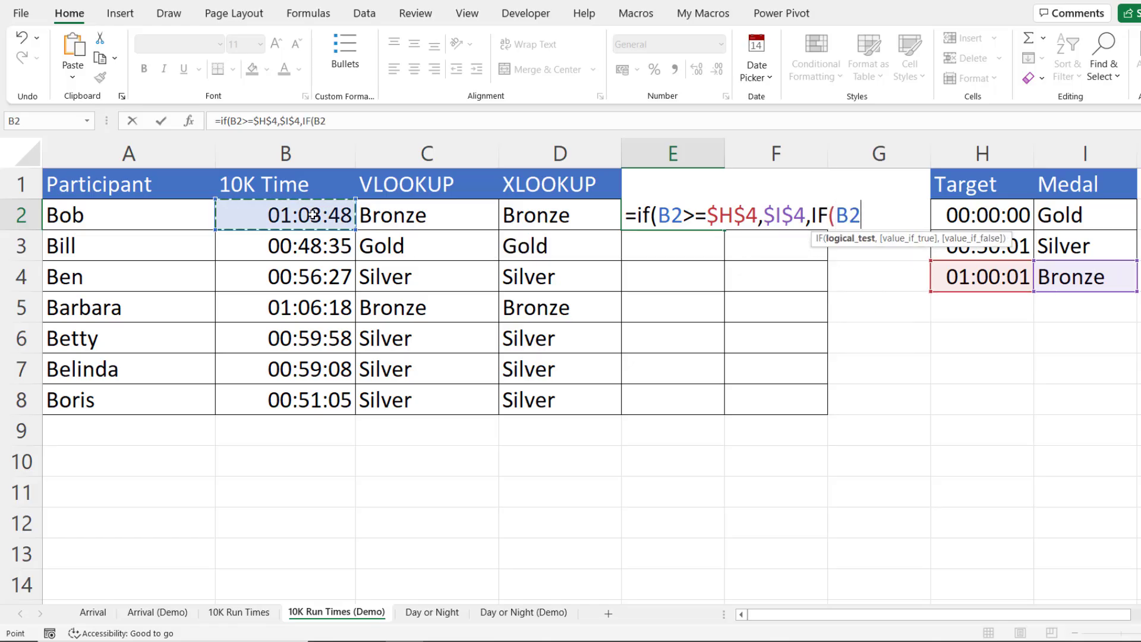
type(">=")
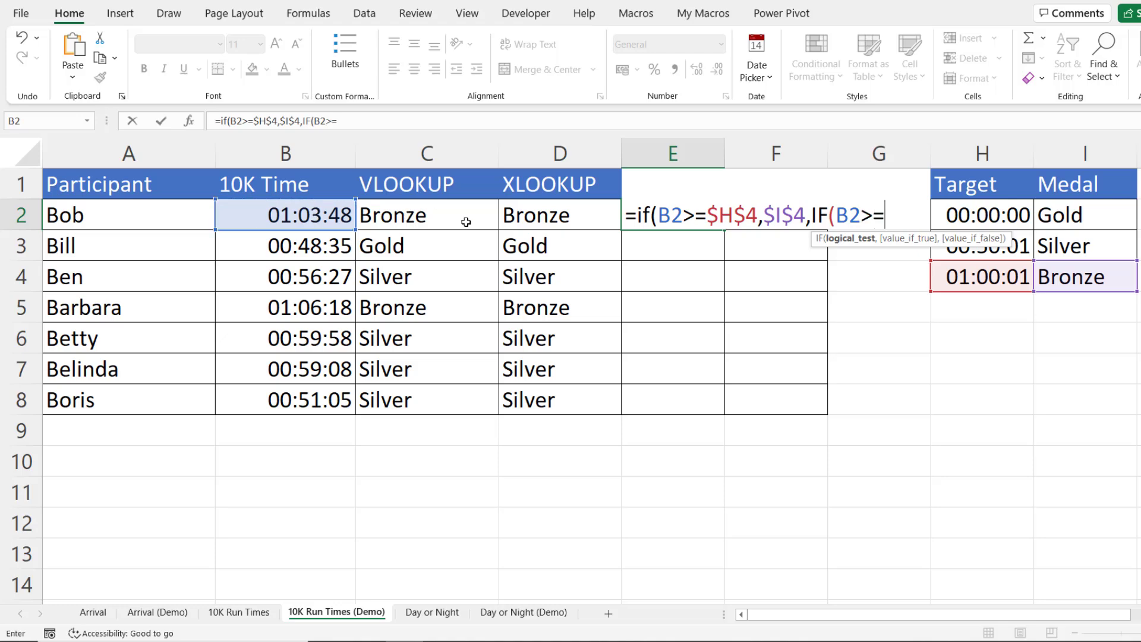
left_click(1019, 250)
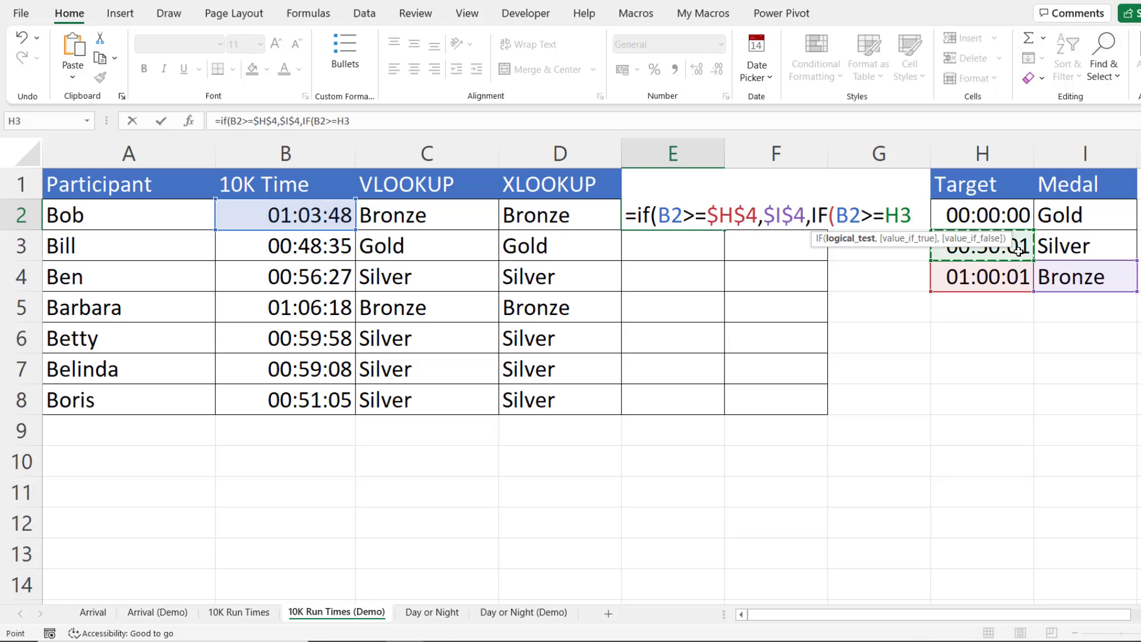
key("F4")
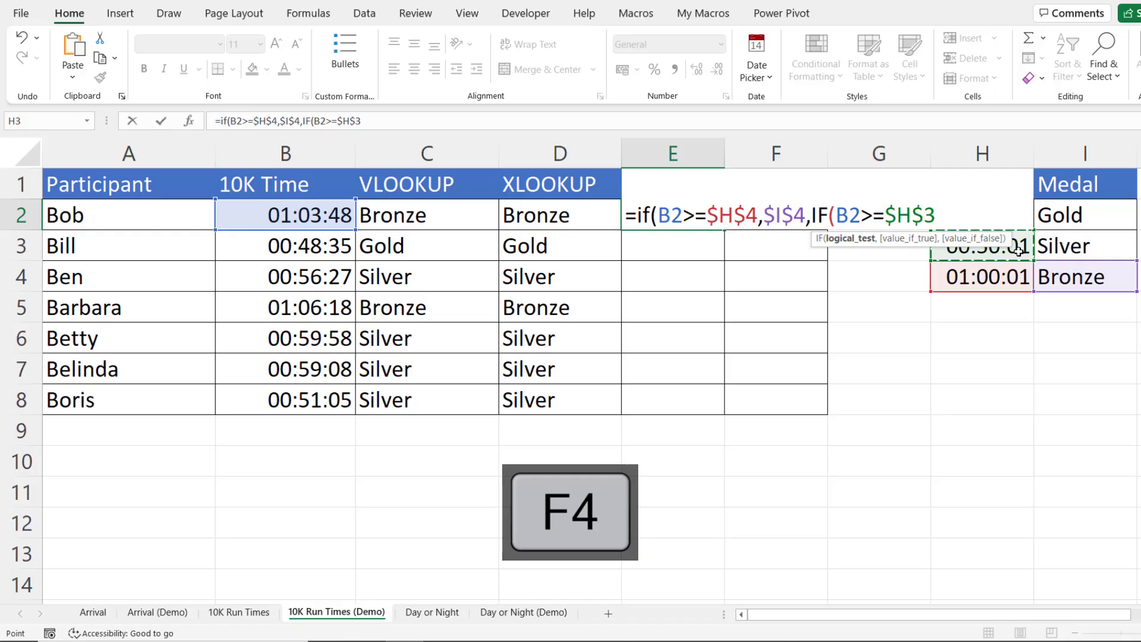
Step: Complete the nested IF in E2 with $I$3 when true and $I$2 when false, and fill it down to E8
type(",")
left_click(1075, 248)
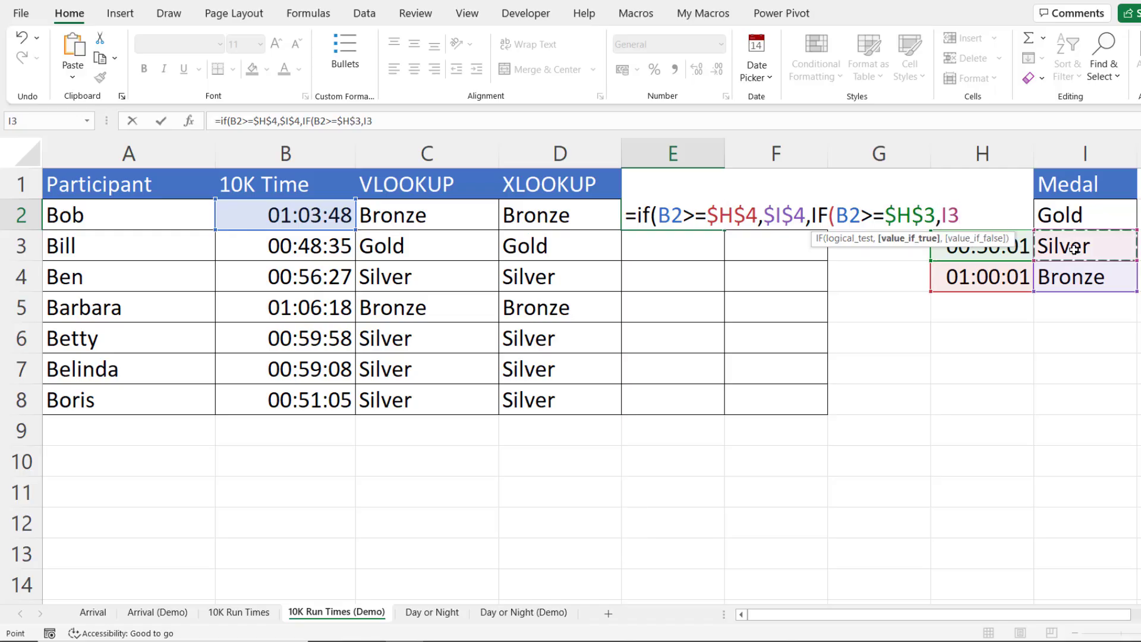
type(",")
left_click(1071, 209)
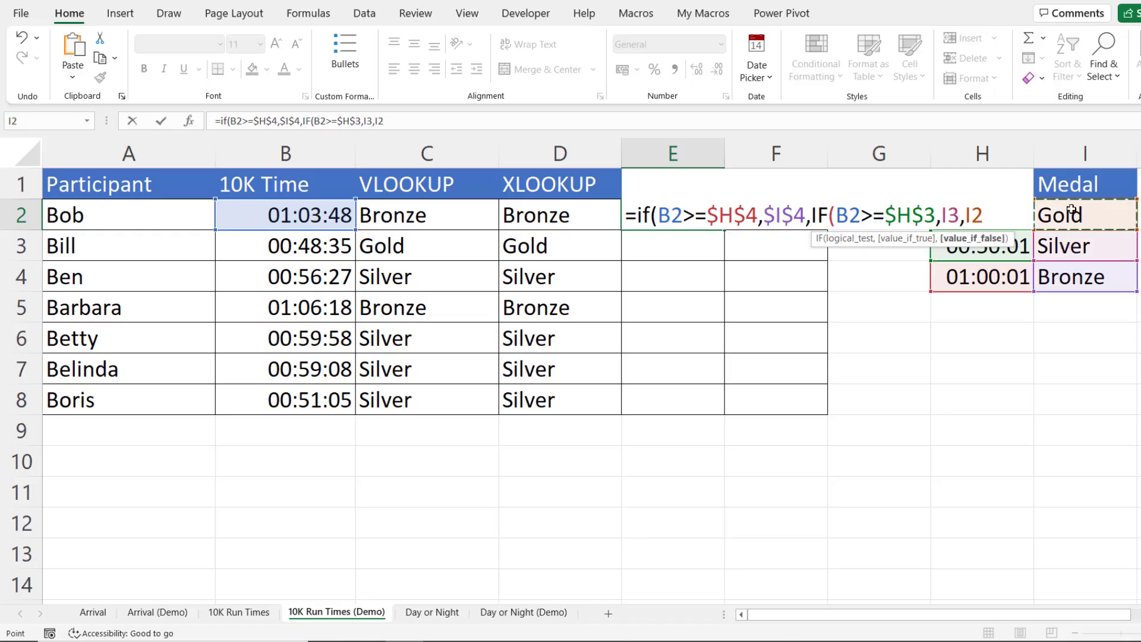
left_click_drag(943, 214, 985, 211)
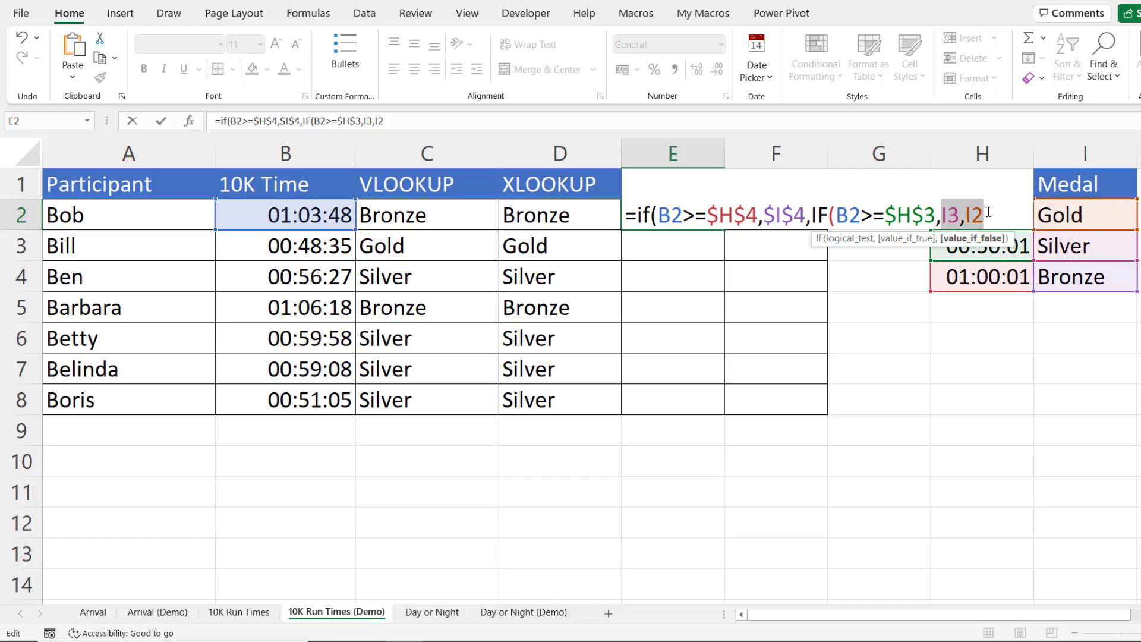
key("F4")
left_click(1028, 216)
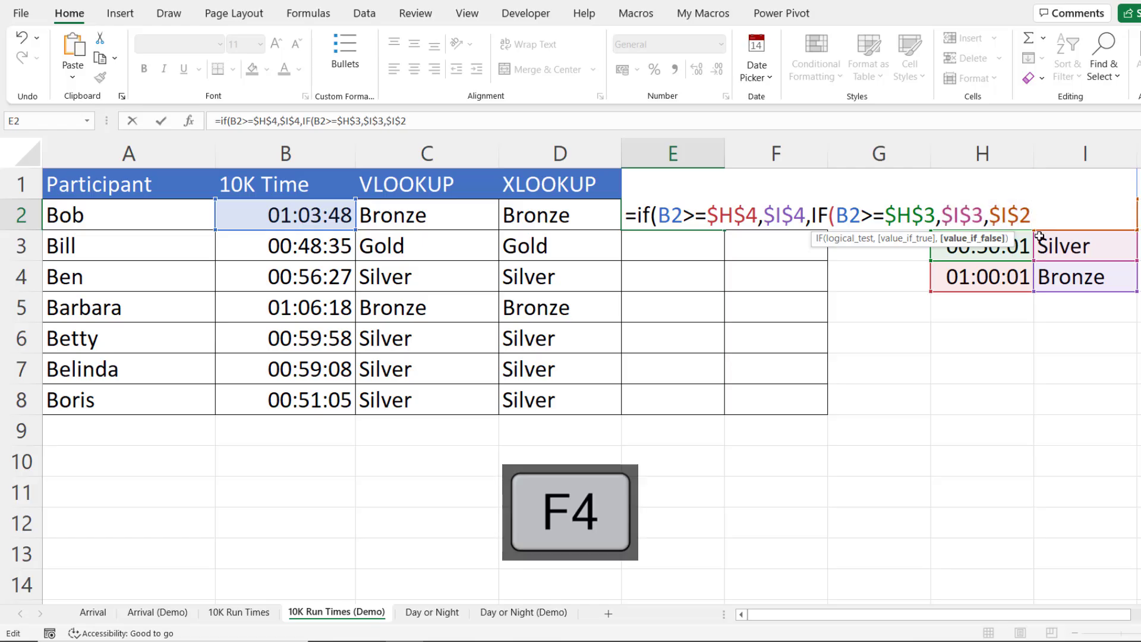
type("))")
key("Return")
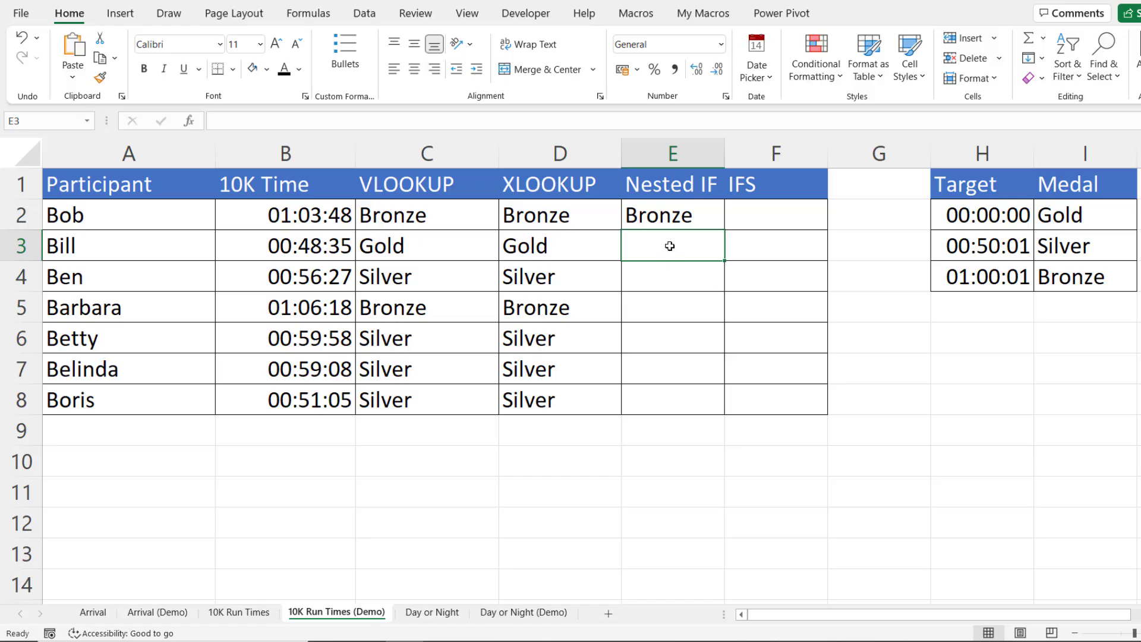
left_click(667, 217)
double_click(727, 230)
Step: Widen column G substantially to make room for a long formula beside cell F2
left_click(729, 221)
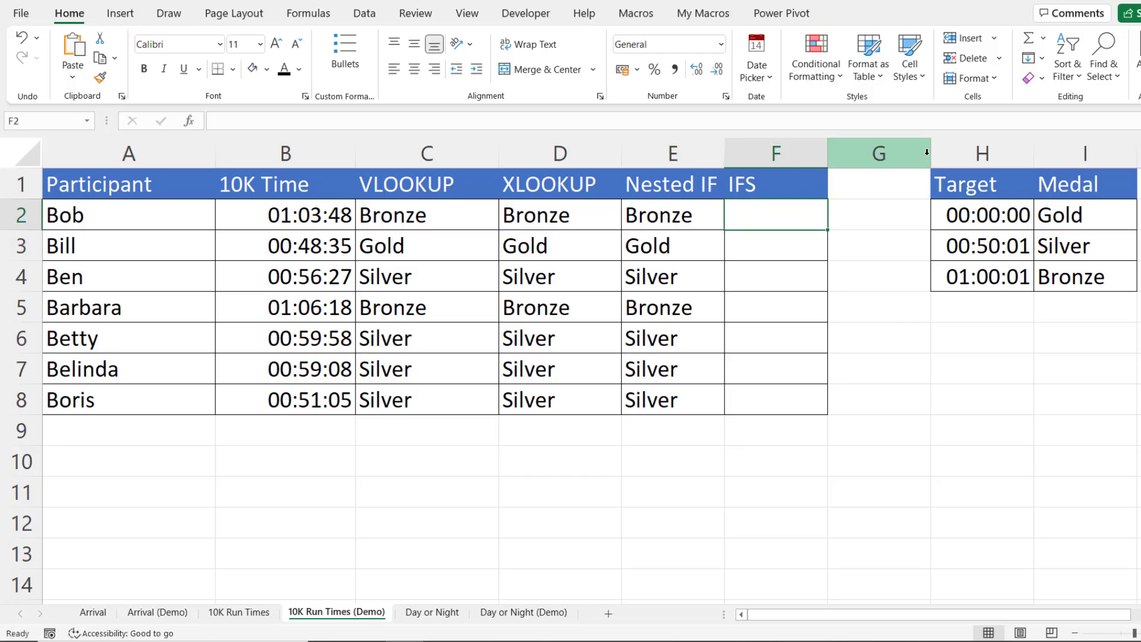
left_click_drag(931, 154, 1091, 156)
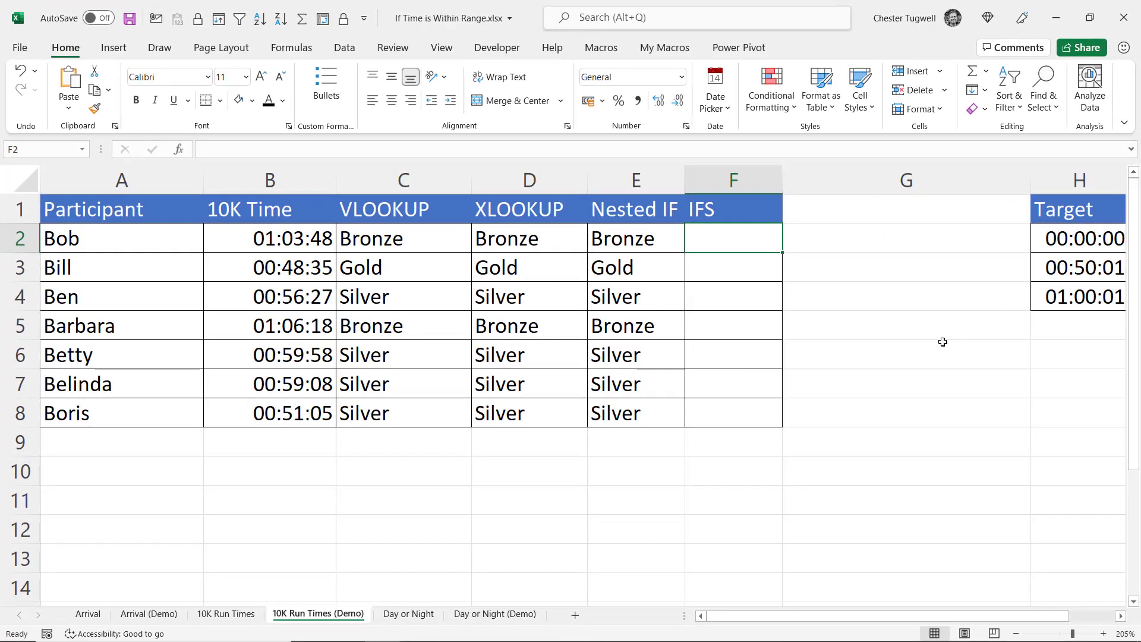
scroll(751, 285, "down", 3, "ctrl")
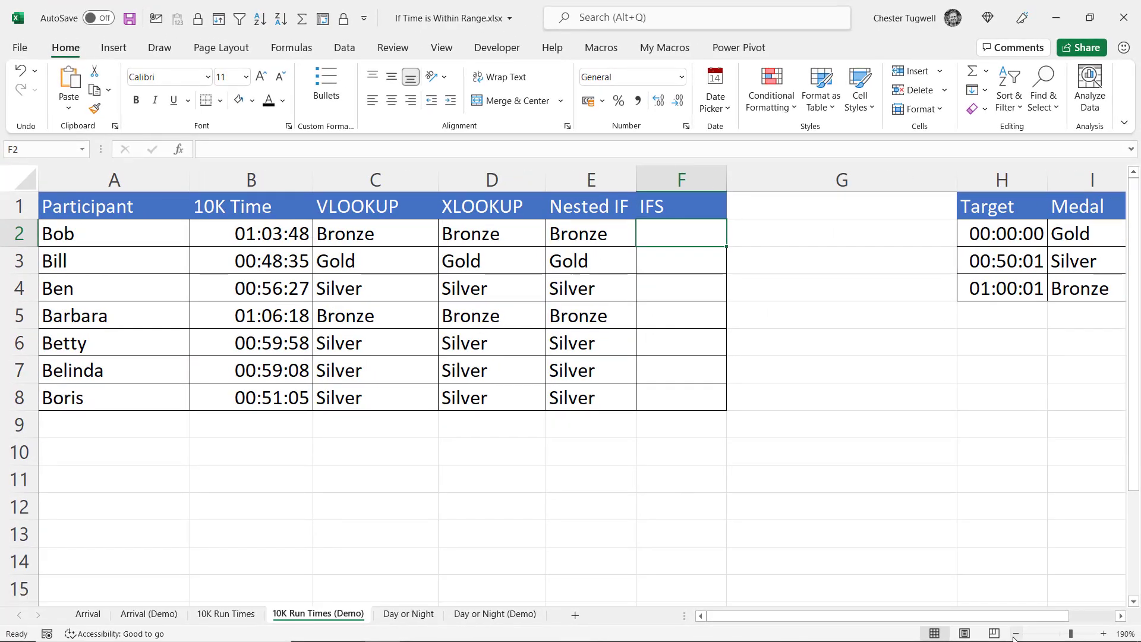
Step: Begin an IFS formula in F2 whose first test is B2>=$H$4, returning $I$4 when true
type("=")
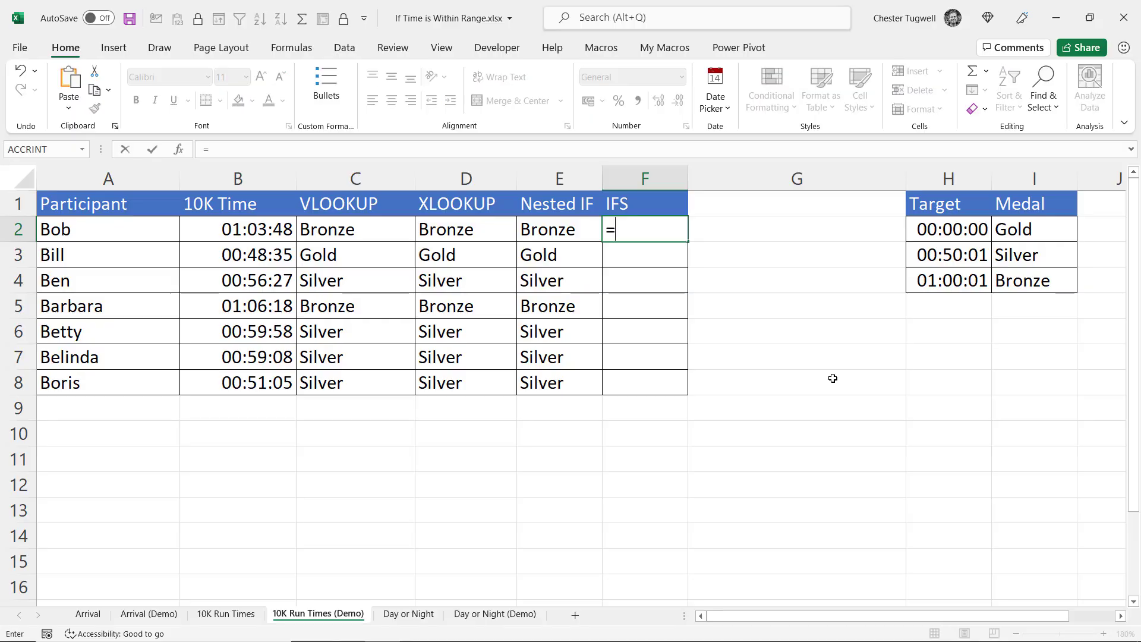
type("ifs(")
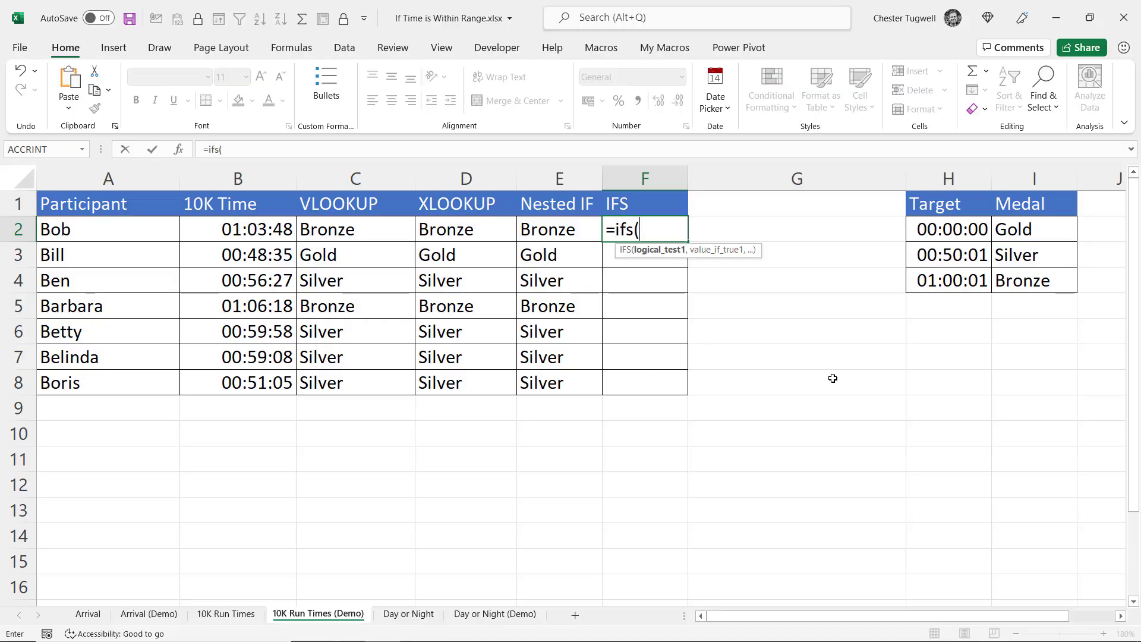
left_click(258, 230)
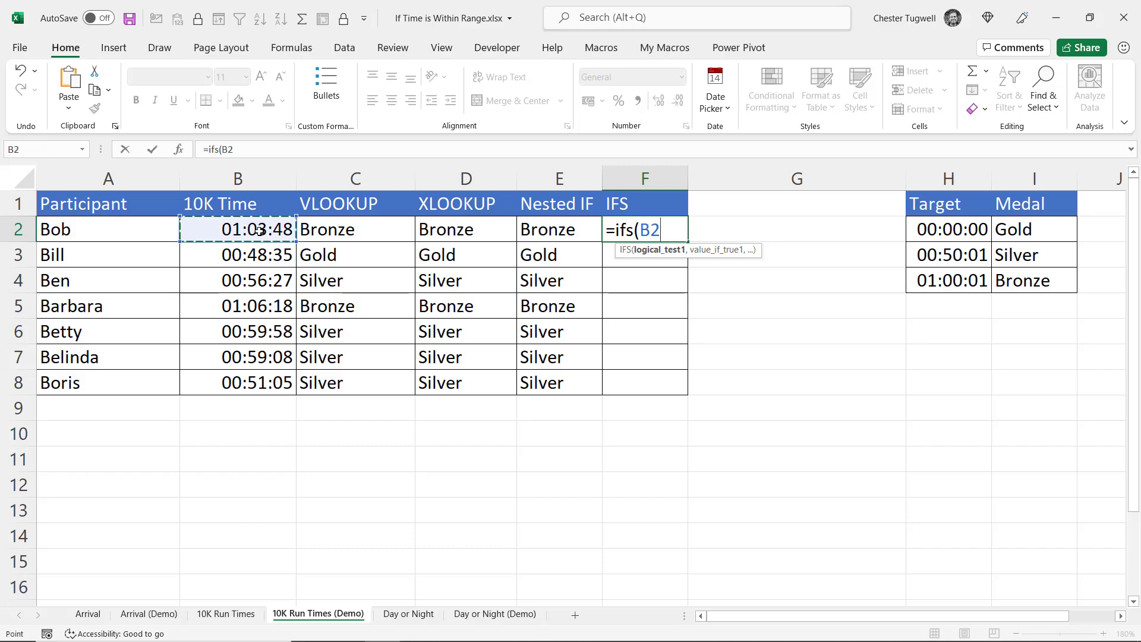
type(">=")
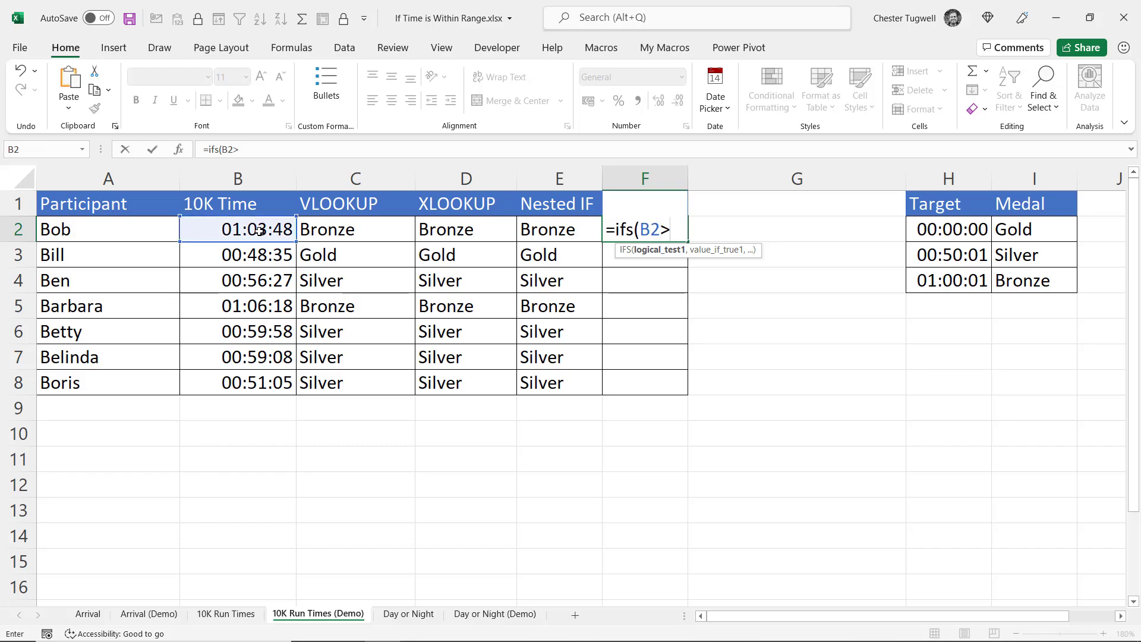
left_click(940, 284)
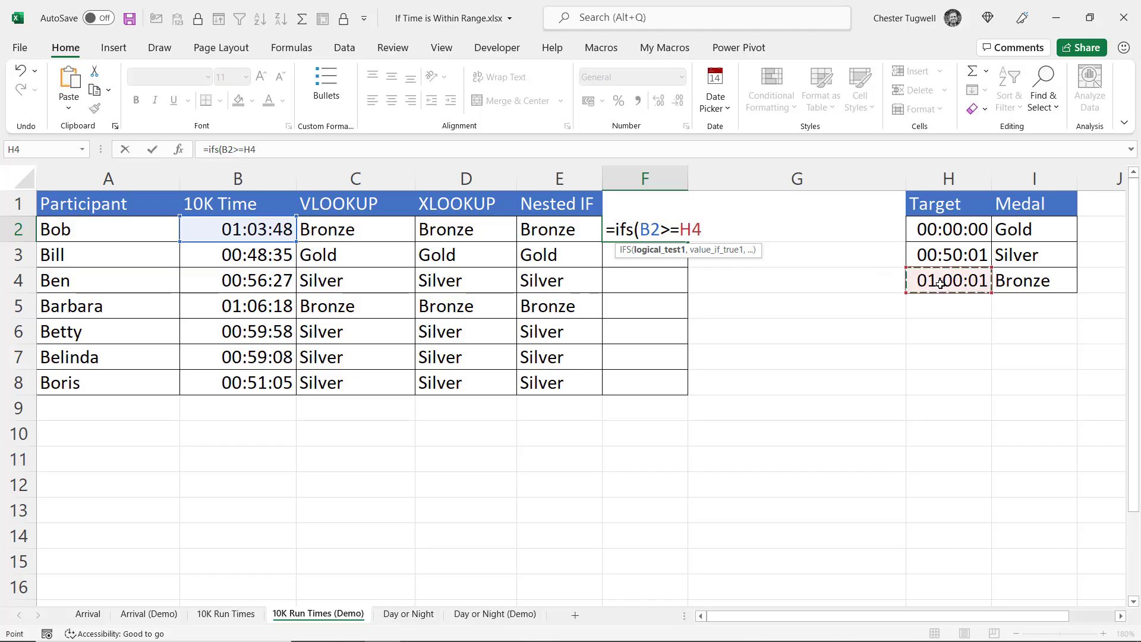
key("F4")
type(",")
left_click(1031, 282)
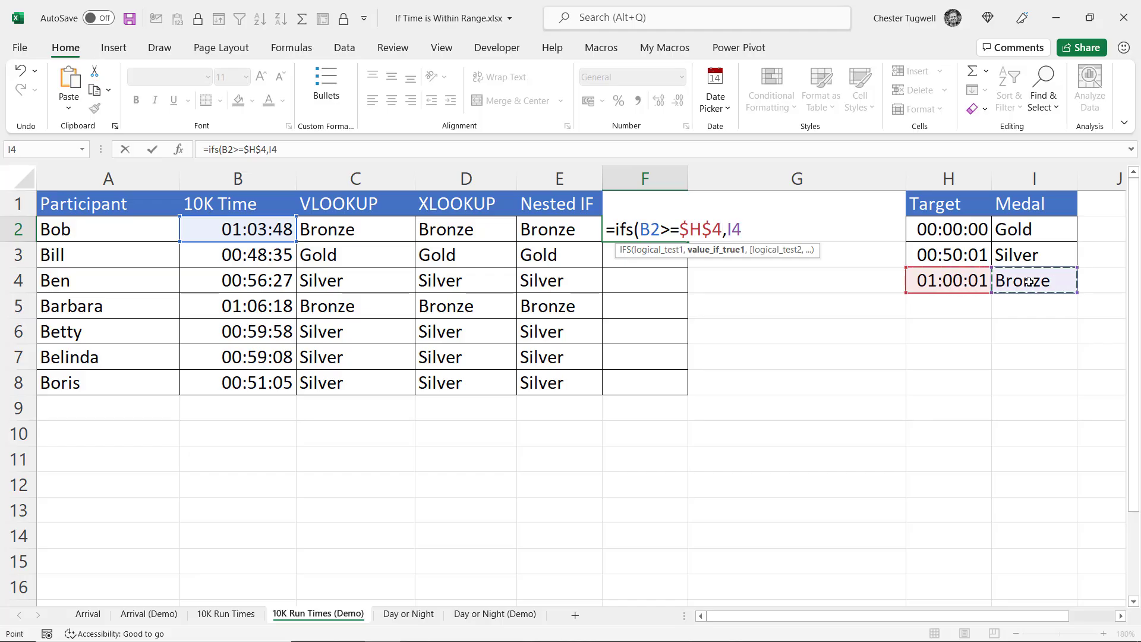
key("F4")
type(",")
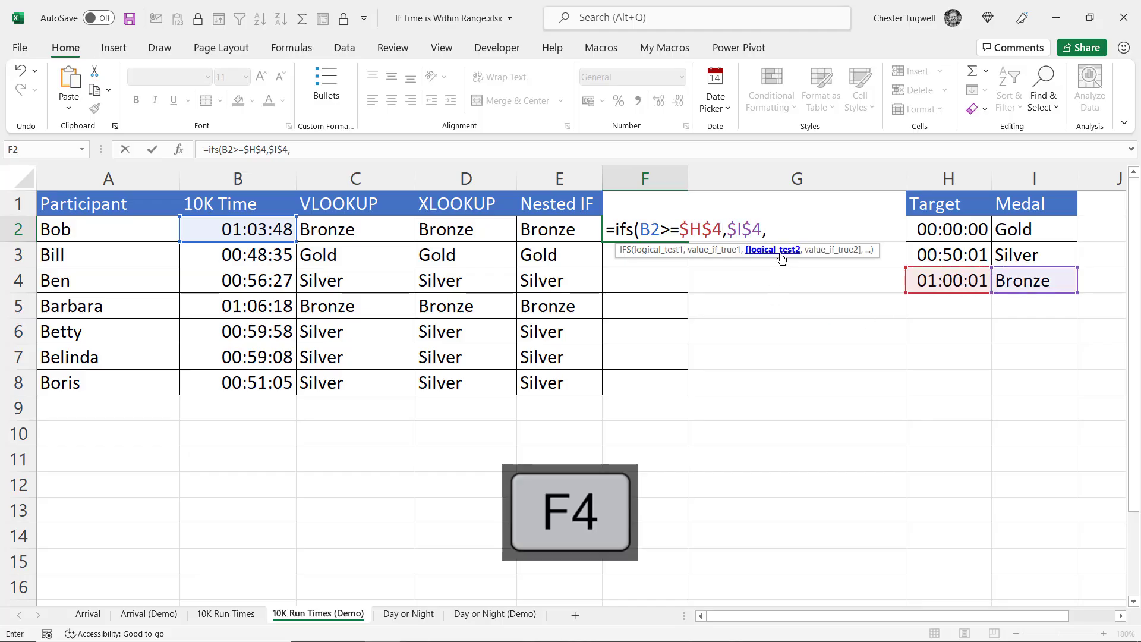
Step: Add a second test to the F2 IFS formula, B2>=$H$3, returning $I$3 when true
left_click(233, 226)
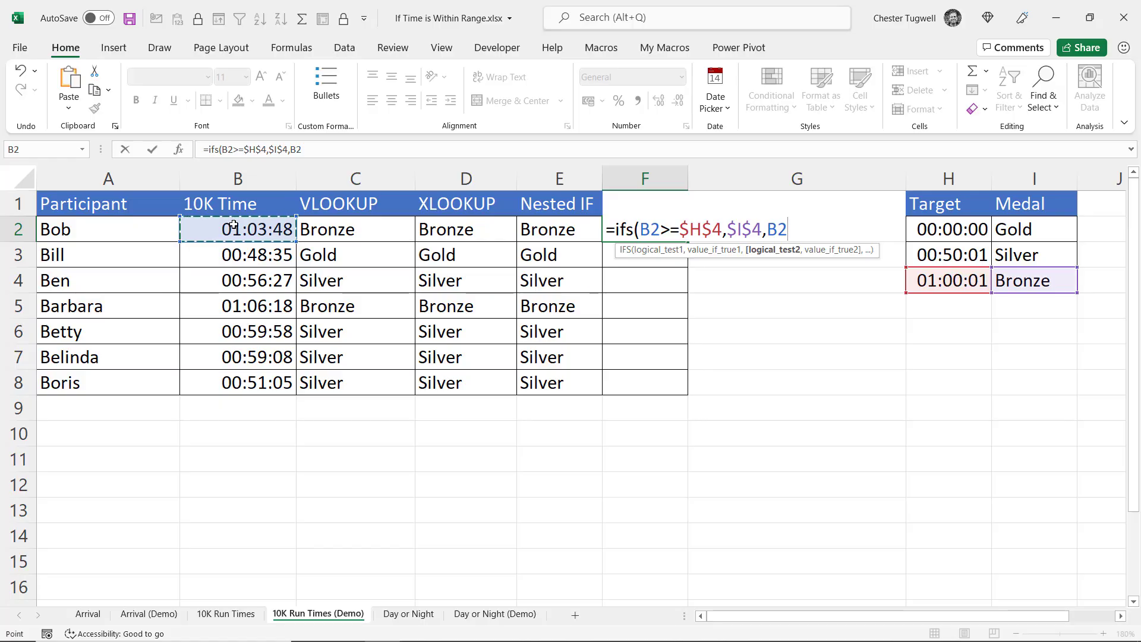
type(">=")
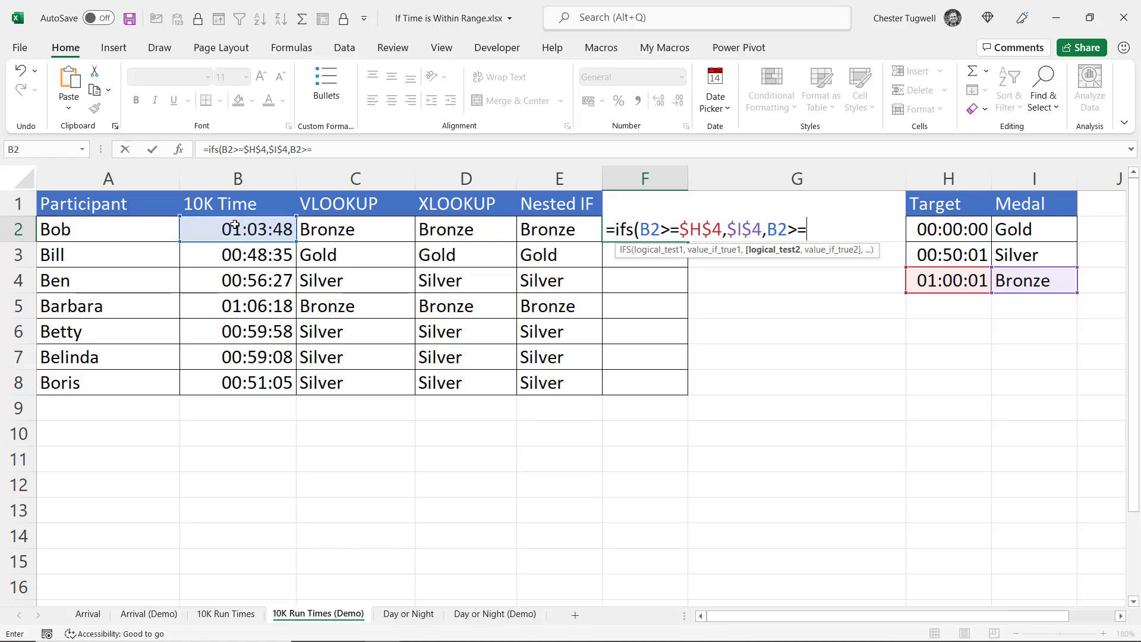
left_click(925, 250)
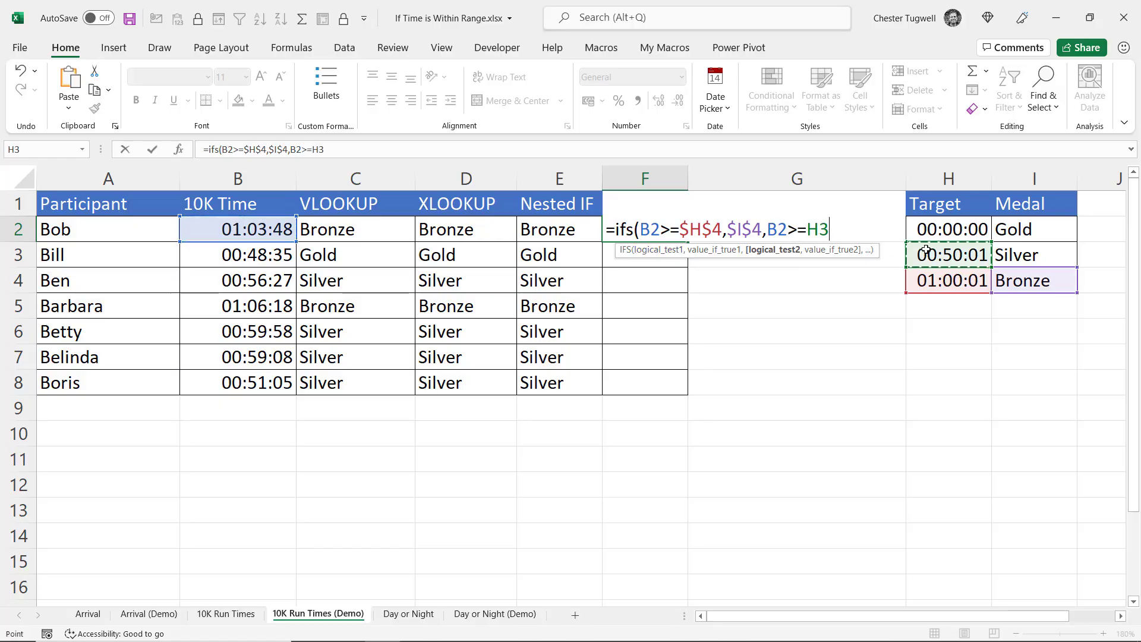
key("F4")
type(",")
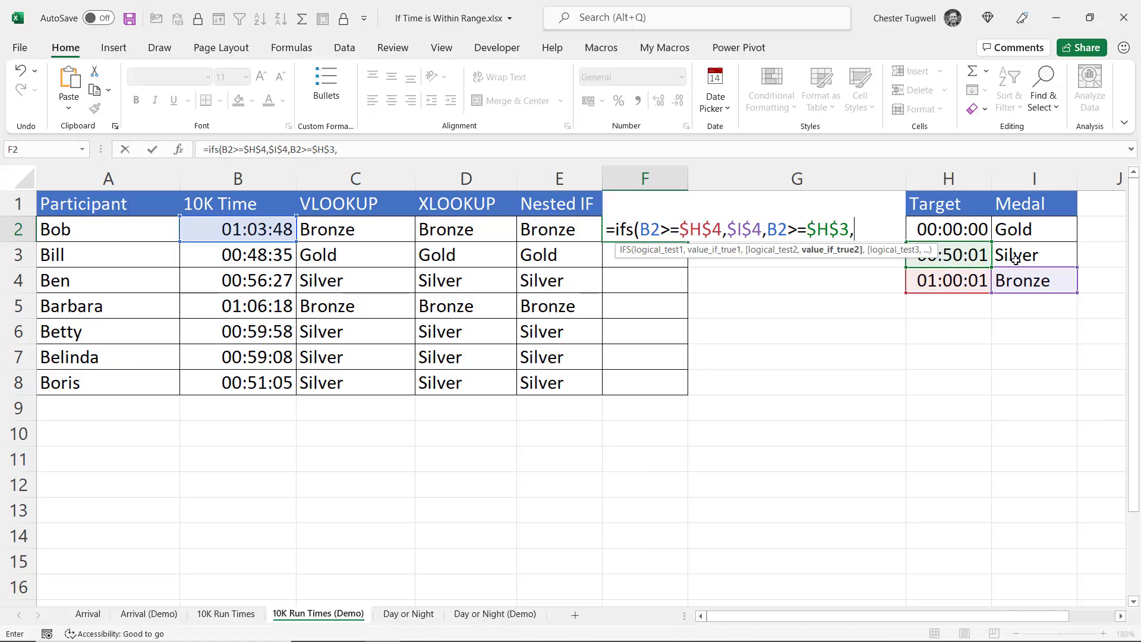
left_click(1017, 258)
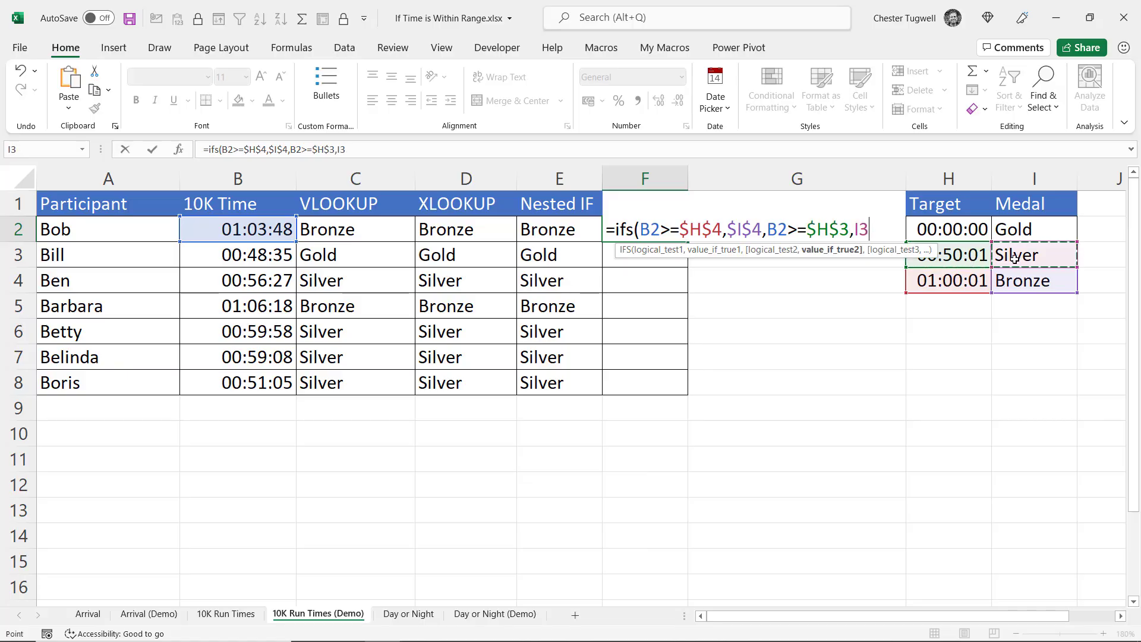
key("F4")
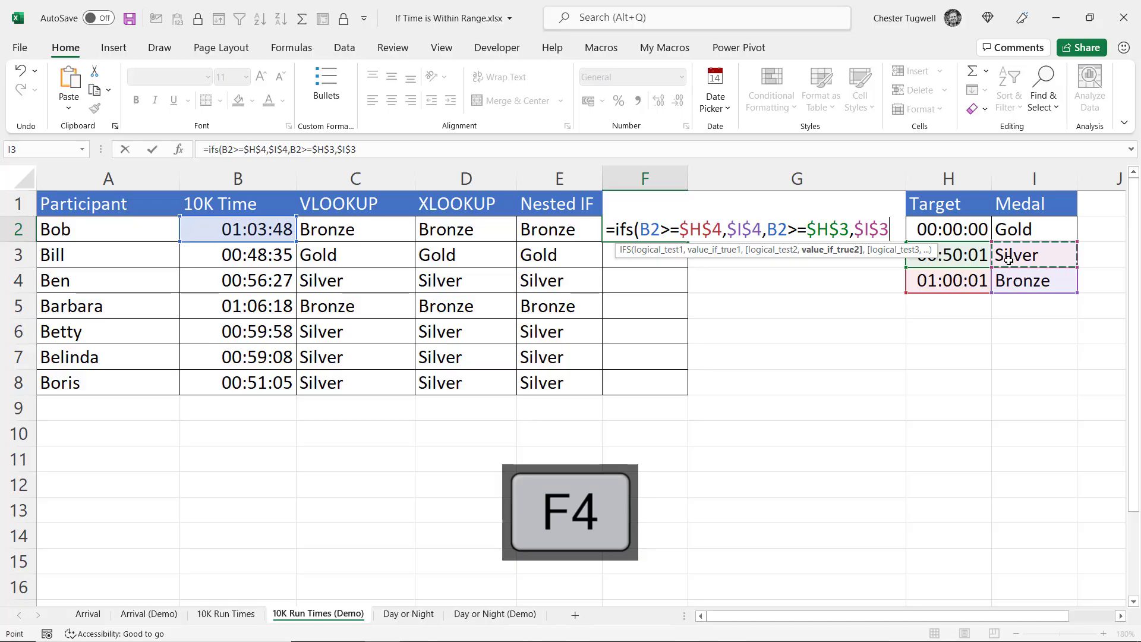
Step: Complete the F2 IFS formula with TRUE as the final test returning $I$2, and fill it down to F8
type(",TR")
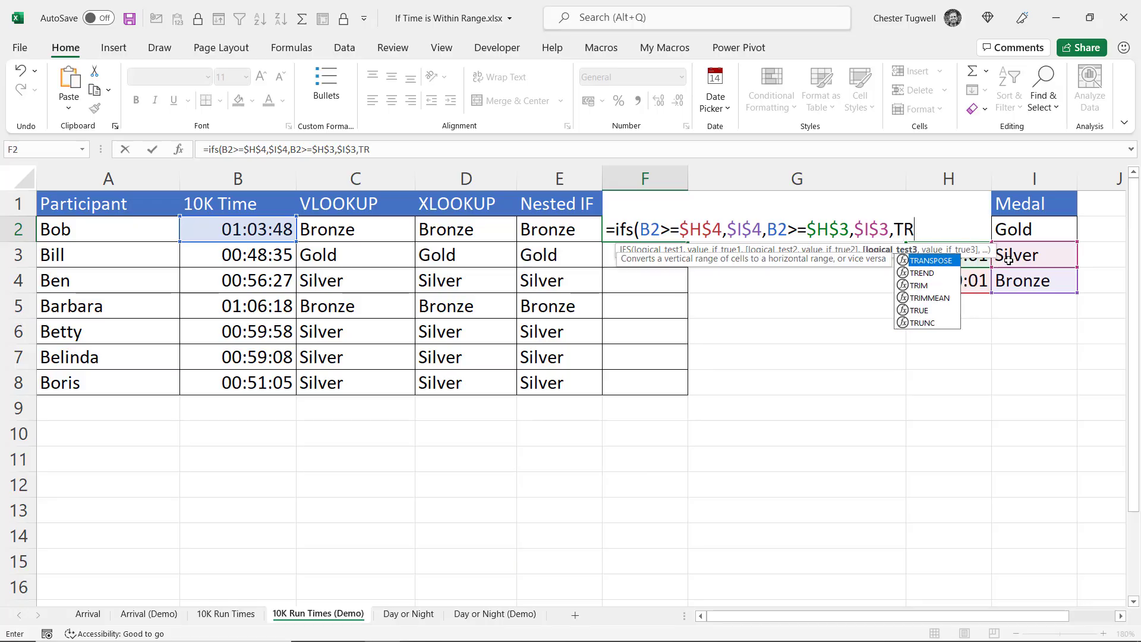
type("UE,")
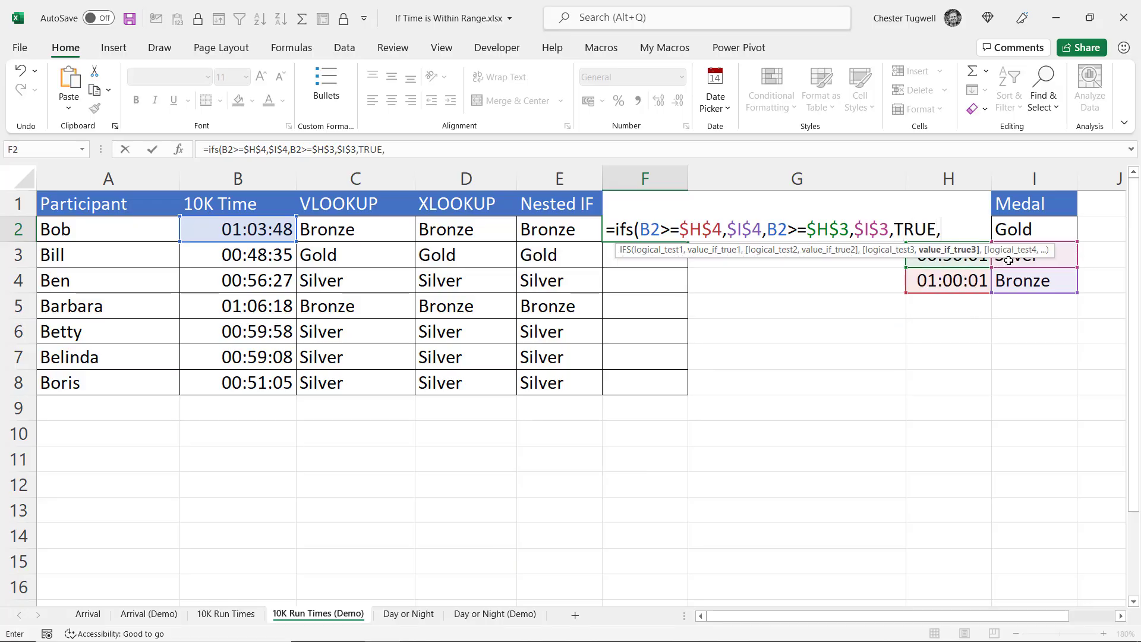
left_click(1063, 226)
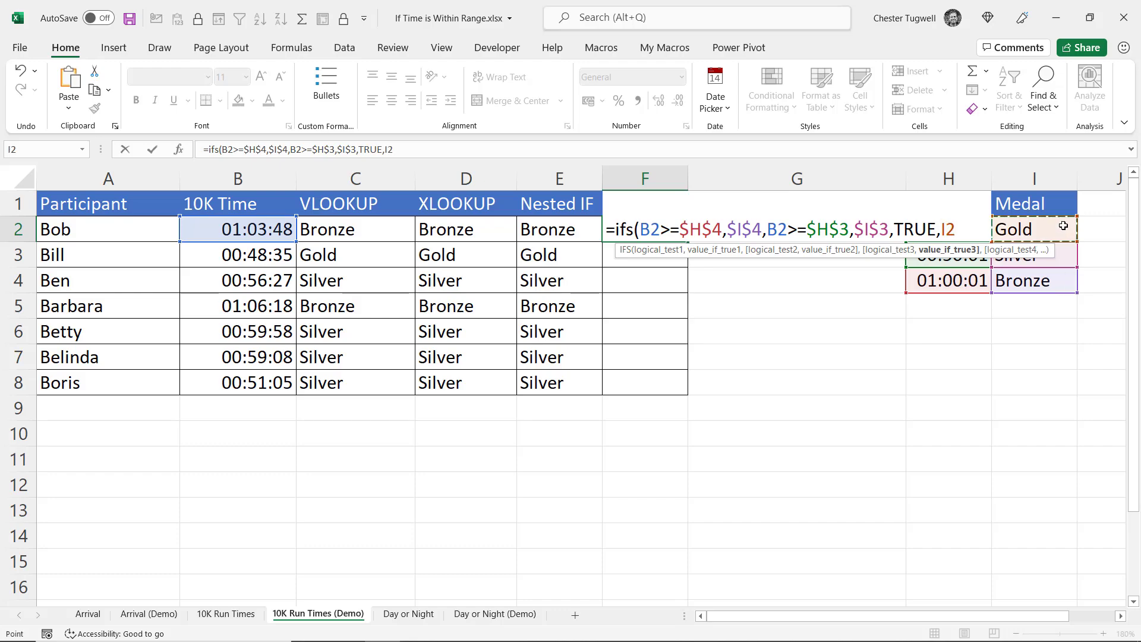
key("F4")
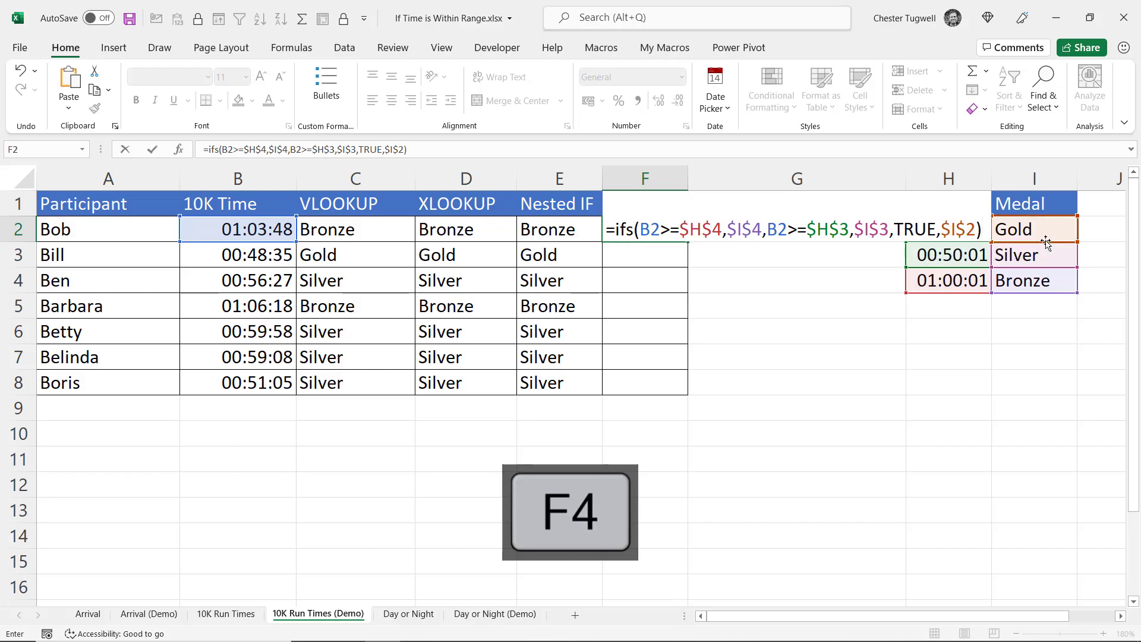
key("Return")
left_click(658, 223)
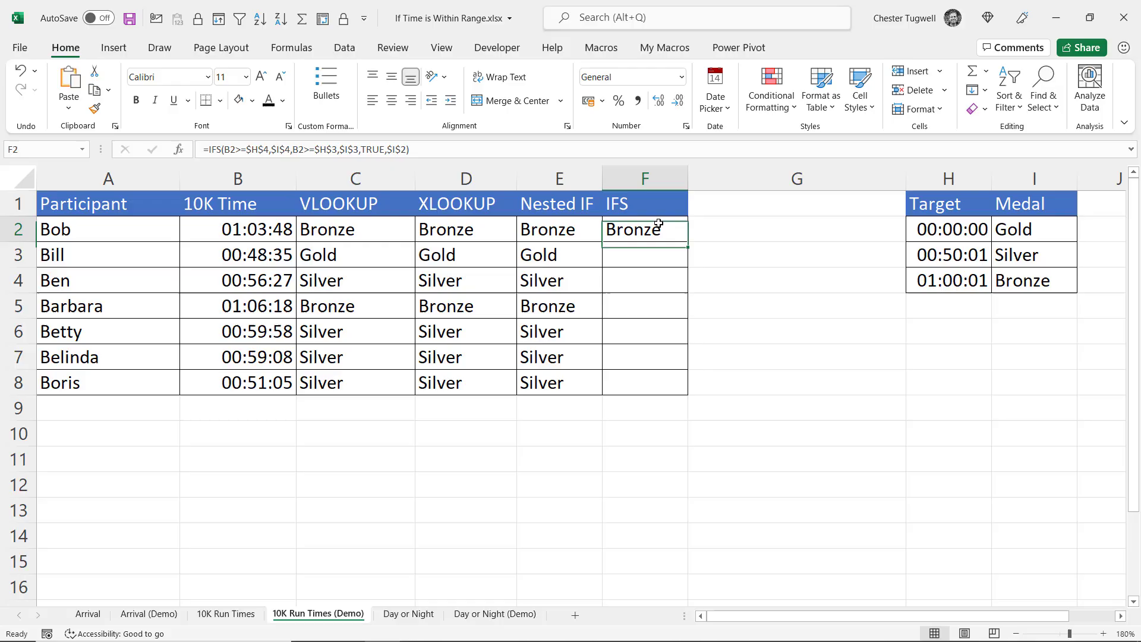
double_click(688, 246)
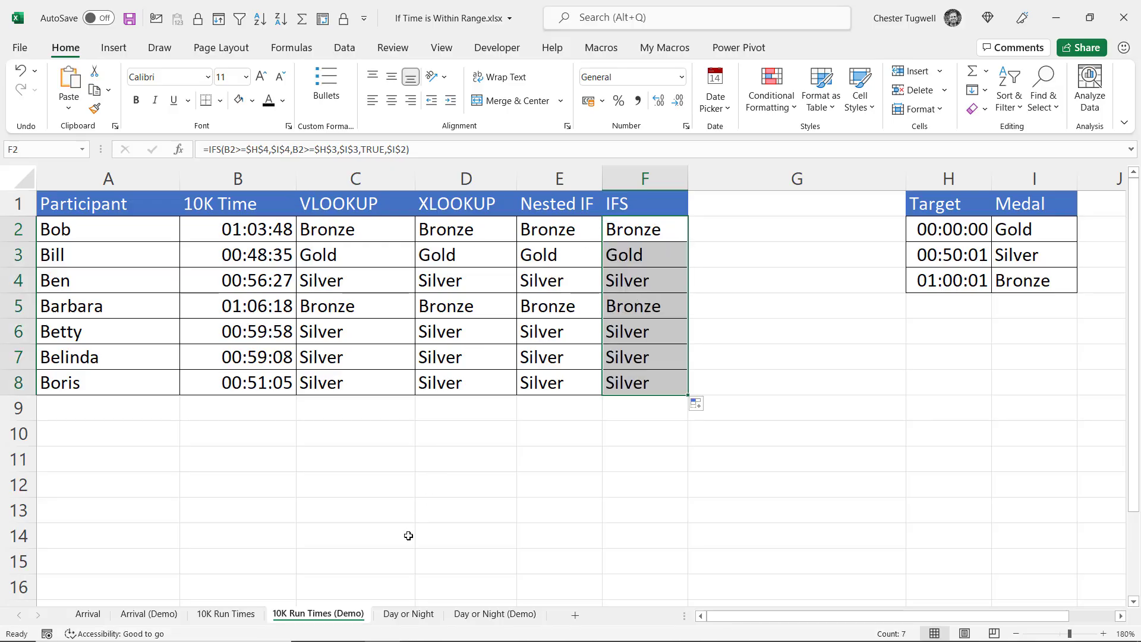
Step: On the Day or Night (Demo) sheet, begin an XLOOKUP formula in B2 with A2 as the lookup value
left_click(485, 618)
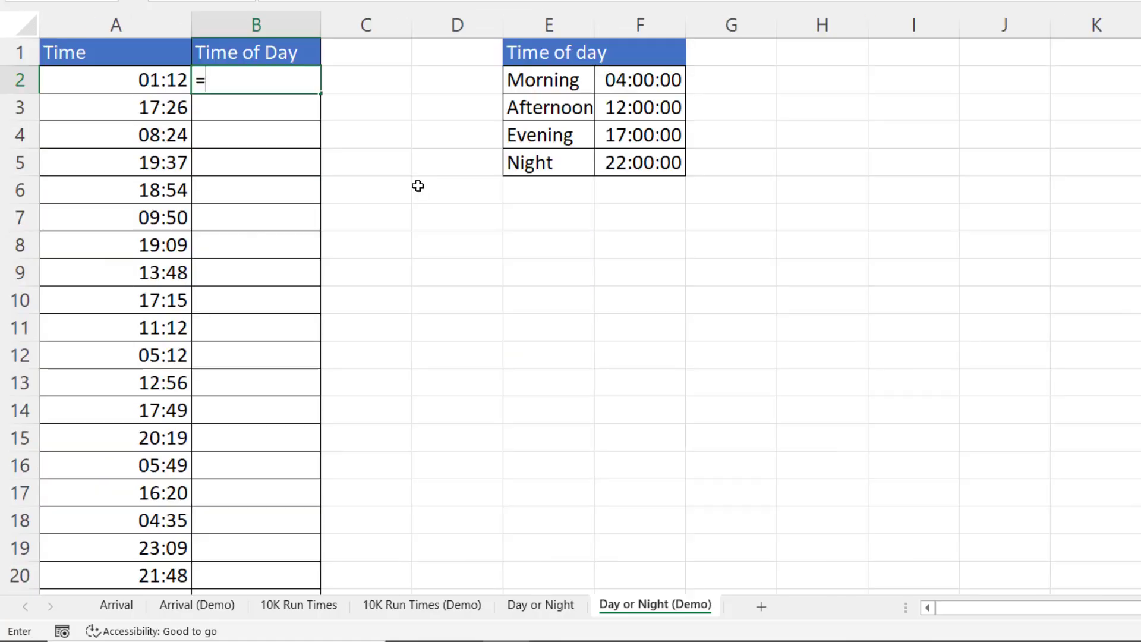
type("x;")
key("BackSpace")
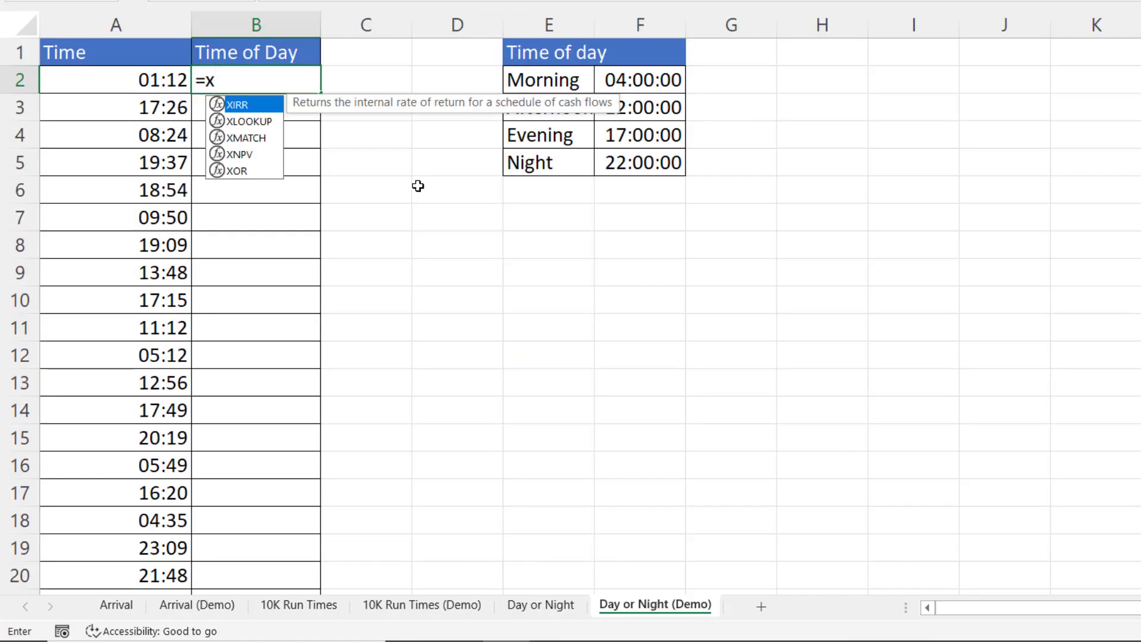
type("l")
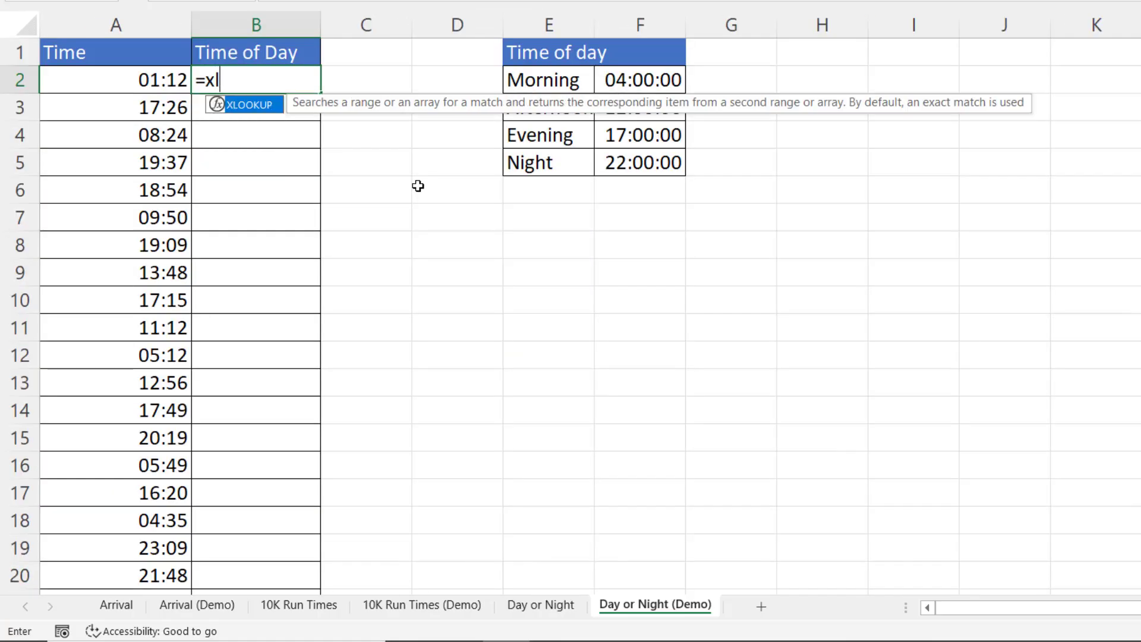
double_click(262, 104)
left_click(152, 76)
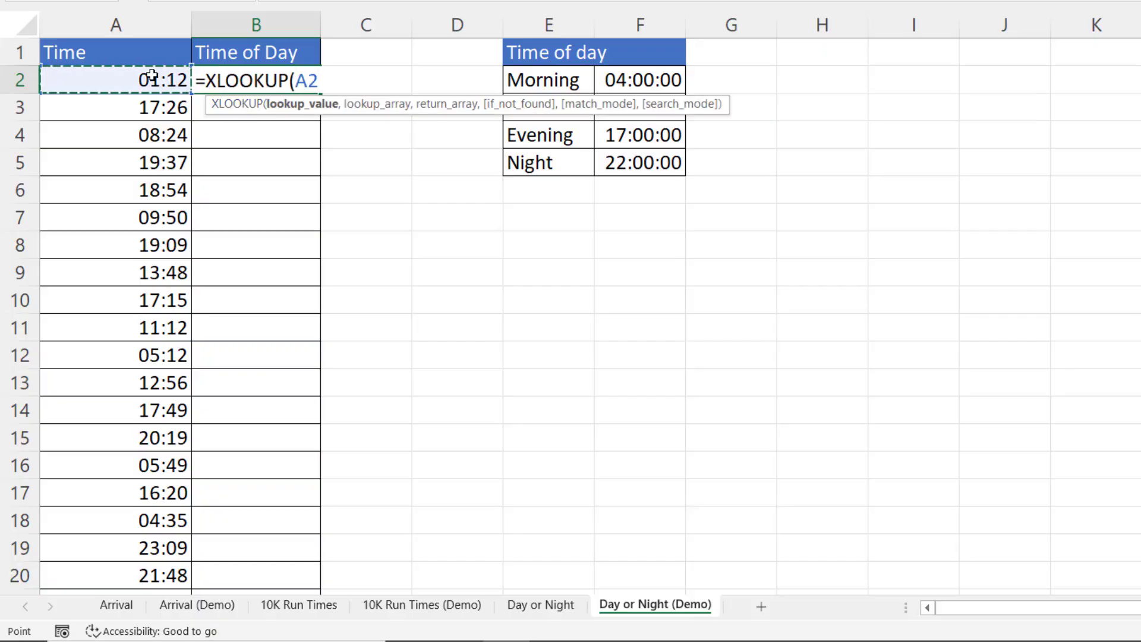
type(",")
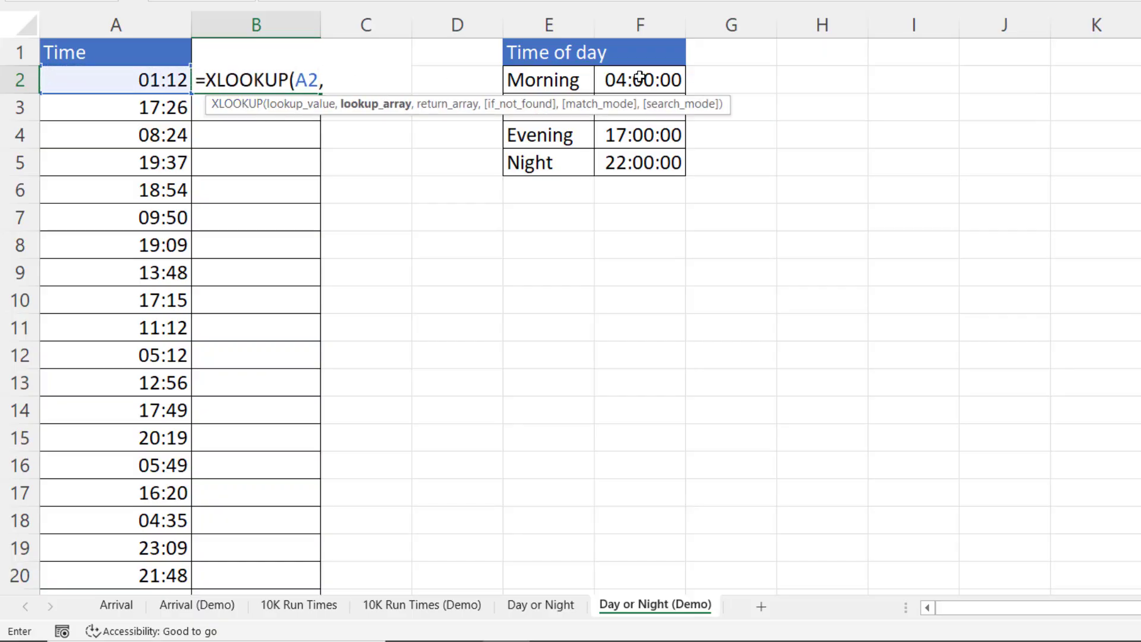
Step: Add $F$2:$F$5 as the lookup array and $E$2:$E$5 as the return array in the B2 XLOOKUP formula
left_click_drag(639, 77, 639, 155)
key("F4")
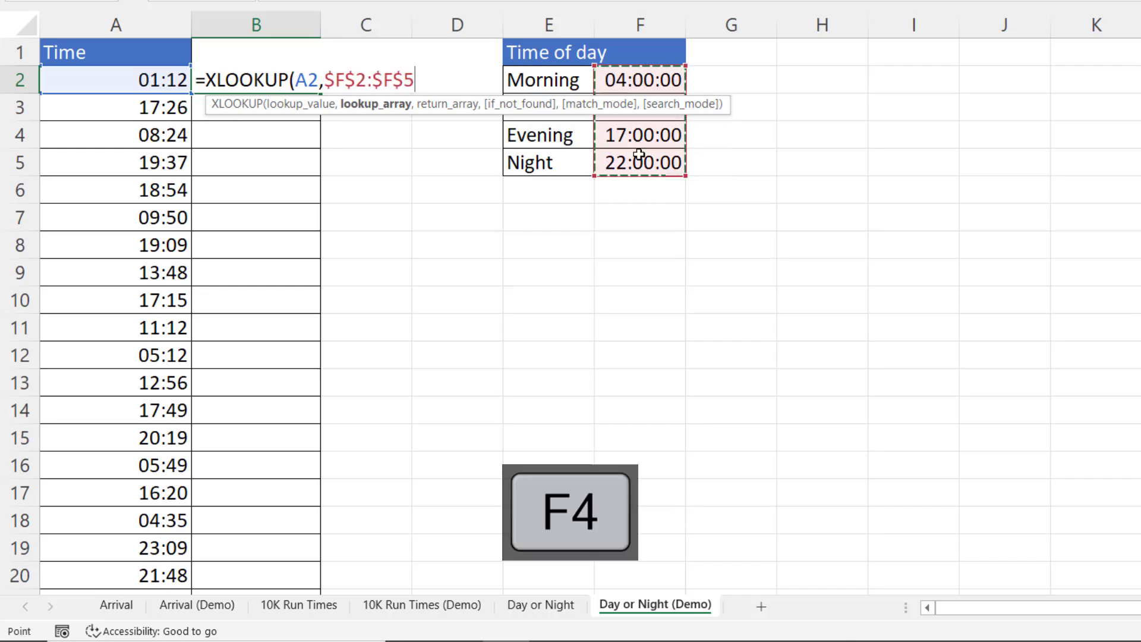
type(",")
left_click_drag(555, 77, 549, 163)
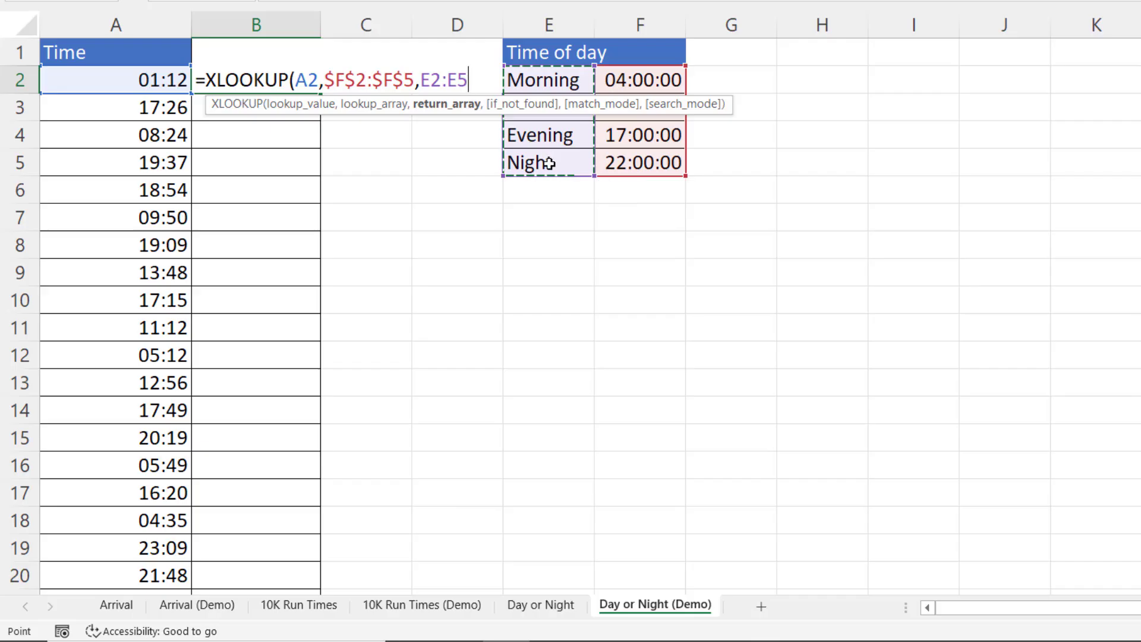
key("F4")
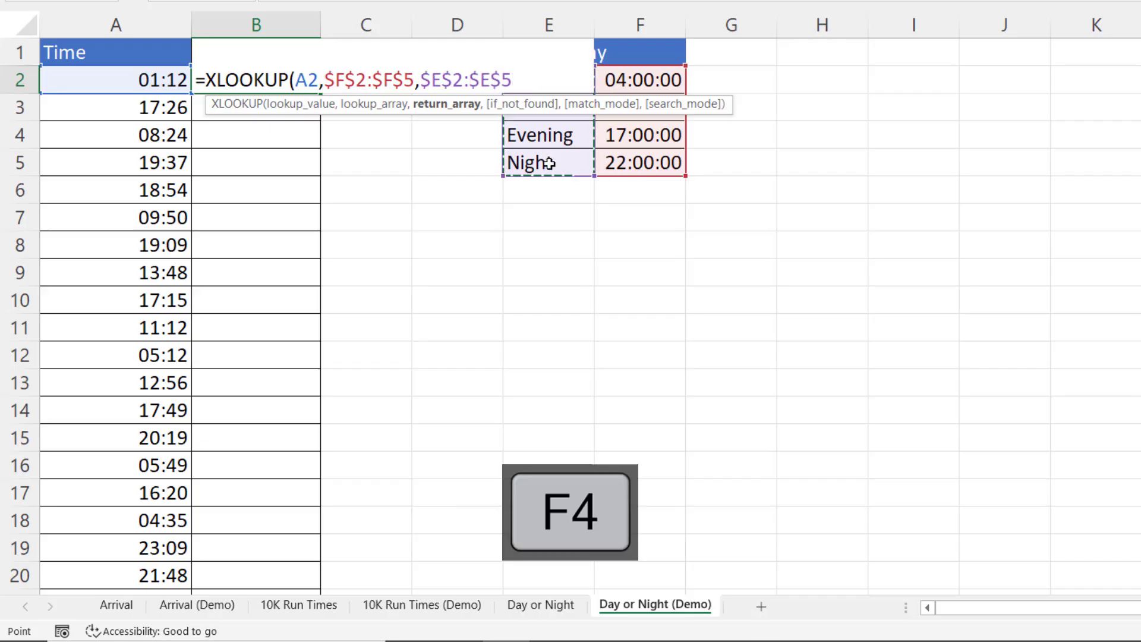
Step: Finish the B2 XLOOKUP with if_not_found left empty and match mode -1 (exact match or next smaller item), and fill it down column B
type(",,")
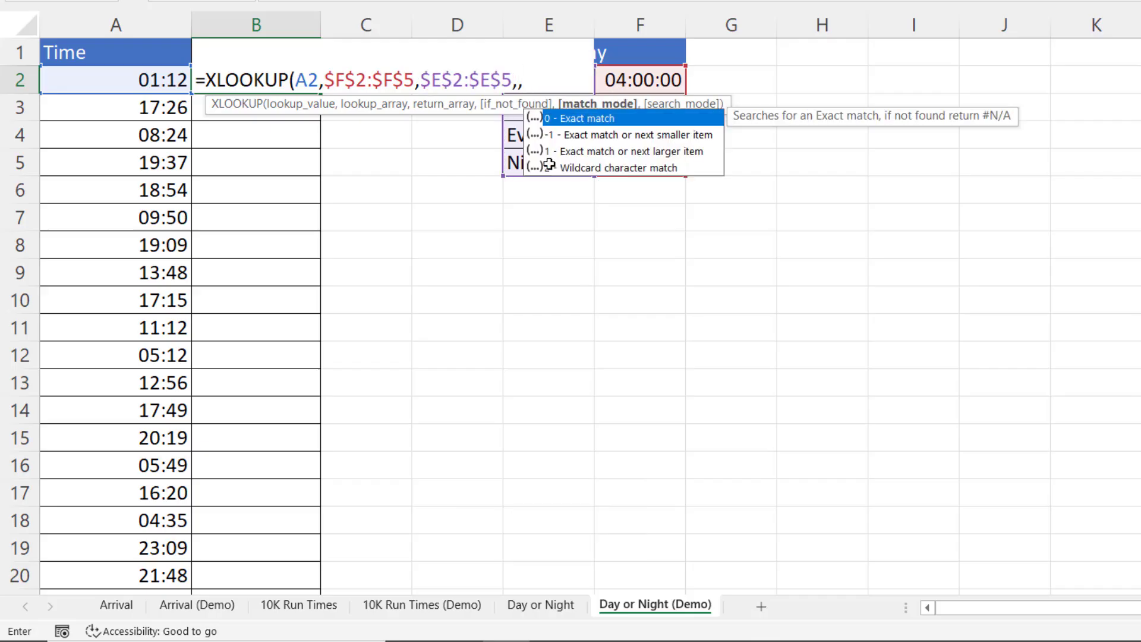
double_click(598, 135)
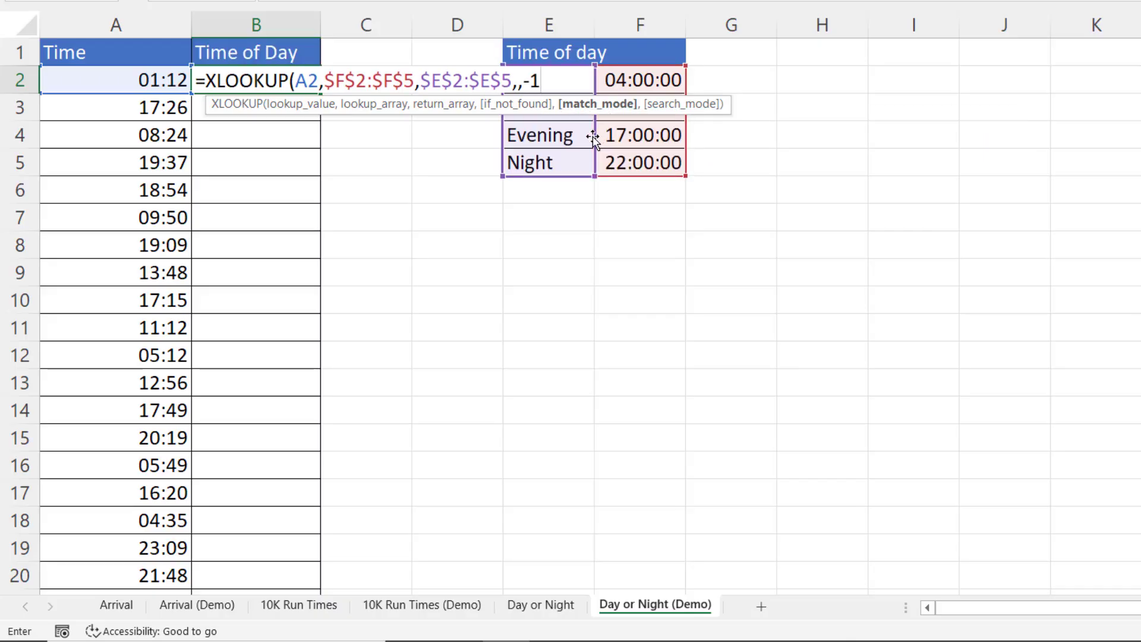
type(")")
key("ctrl+Return")
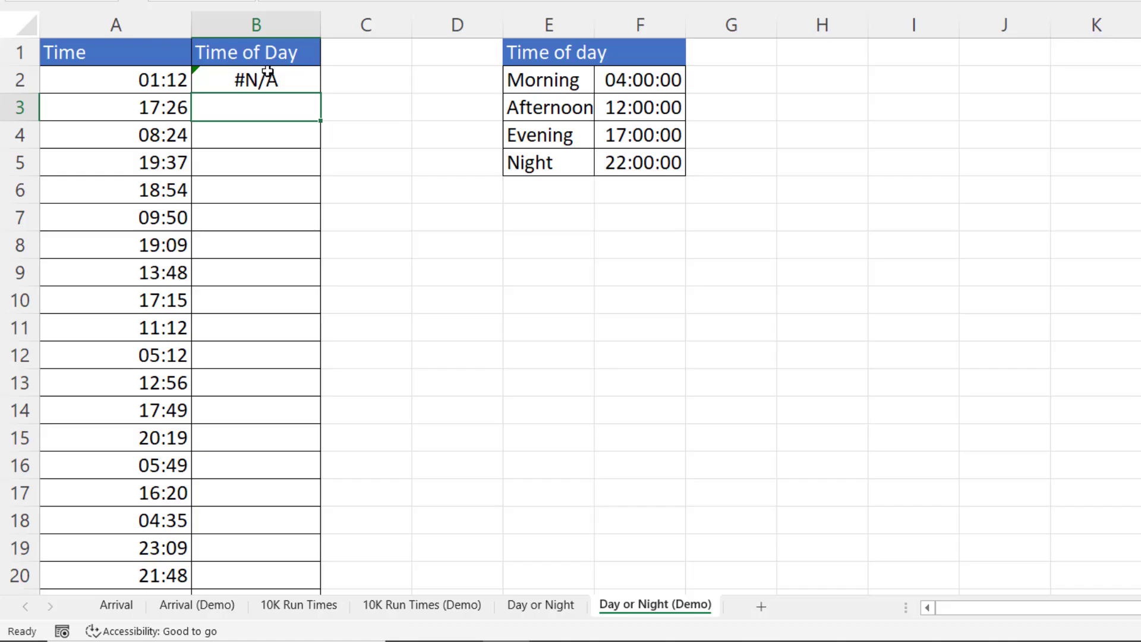
double_click(322, 94)
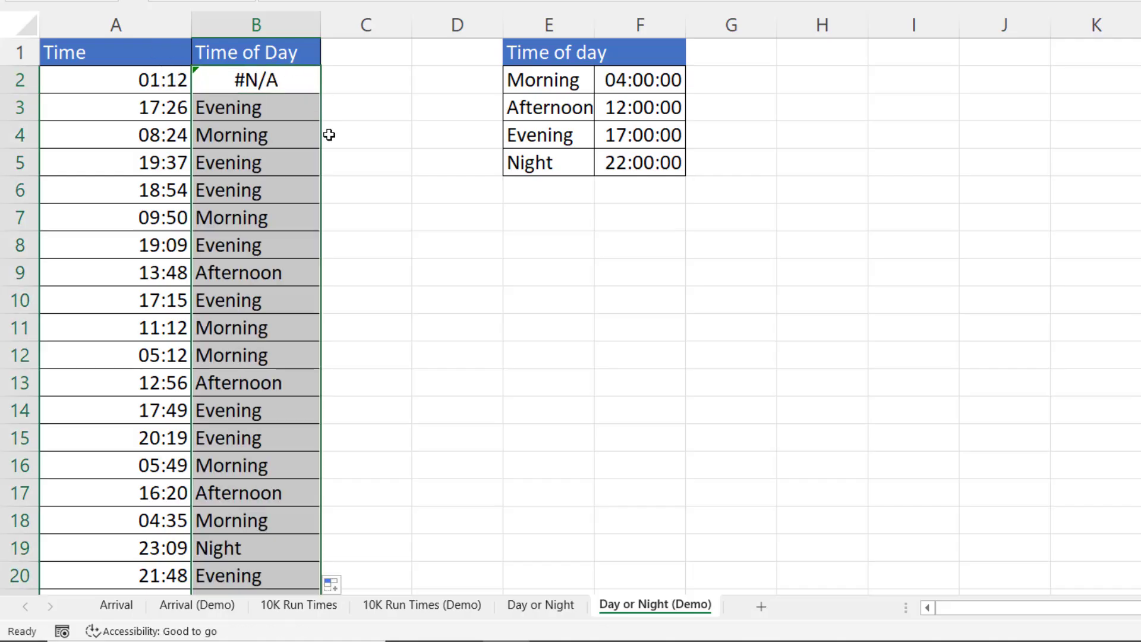
scroll(392, 208, "down", 4)
scroll(391, 208, "up", 4)
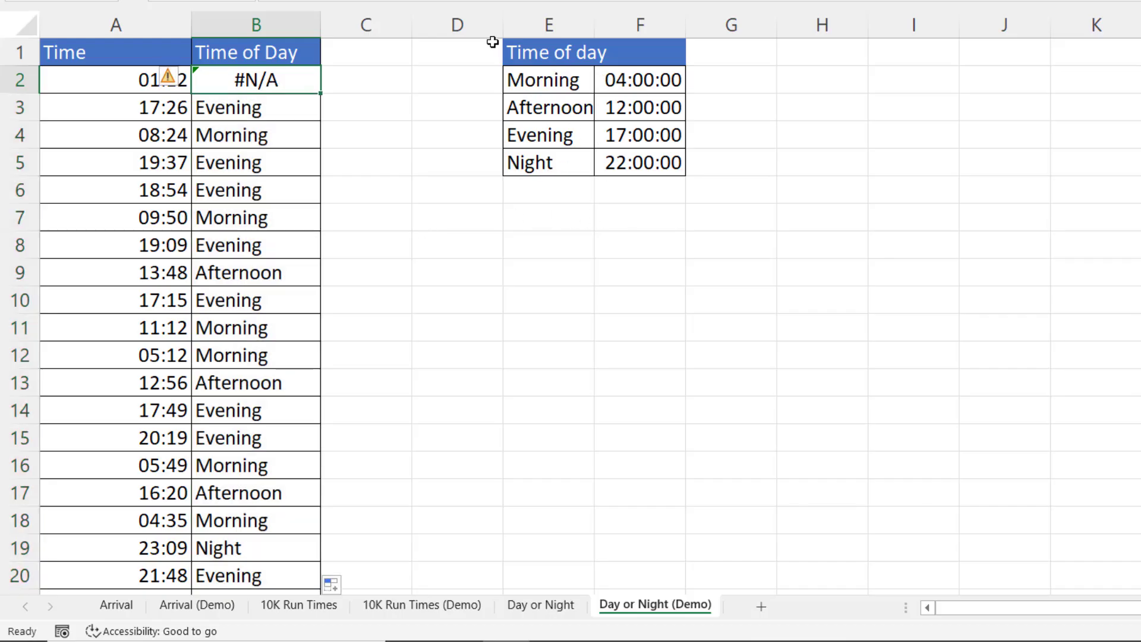
Step: Widen column D substantially and insert $E$5 as the if_not_found argument of the XLOOKUP formula in B2
left_click_drag(503, 28, 890, 38)
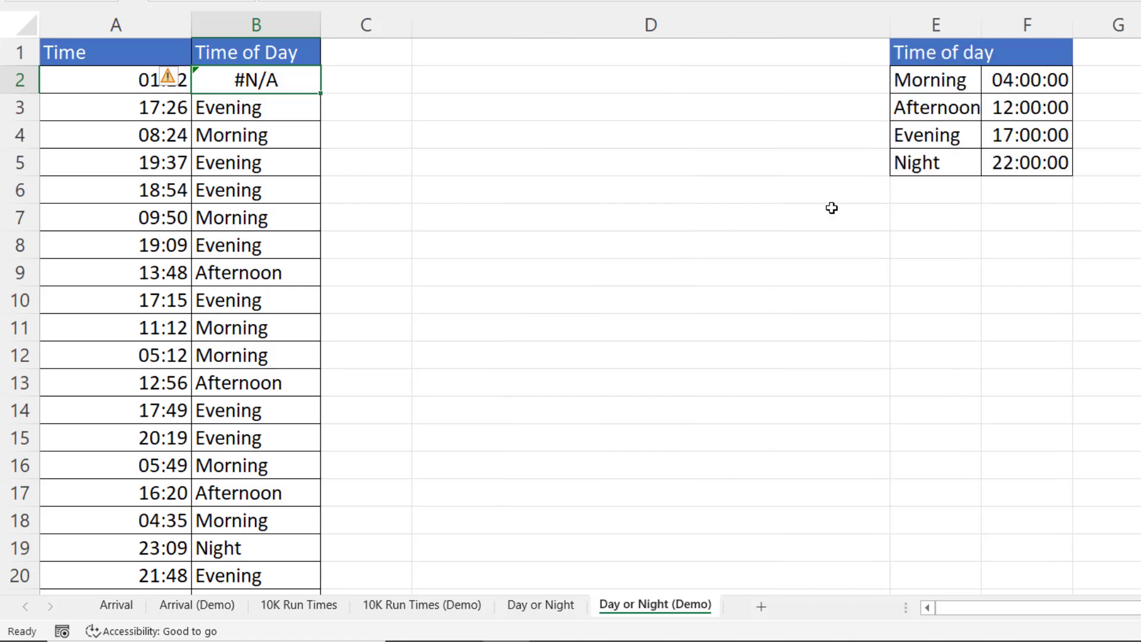
double_click(274, 81)
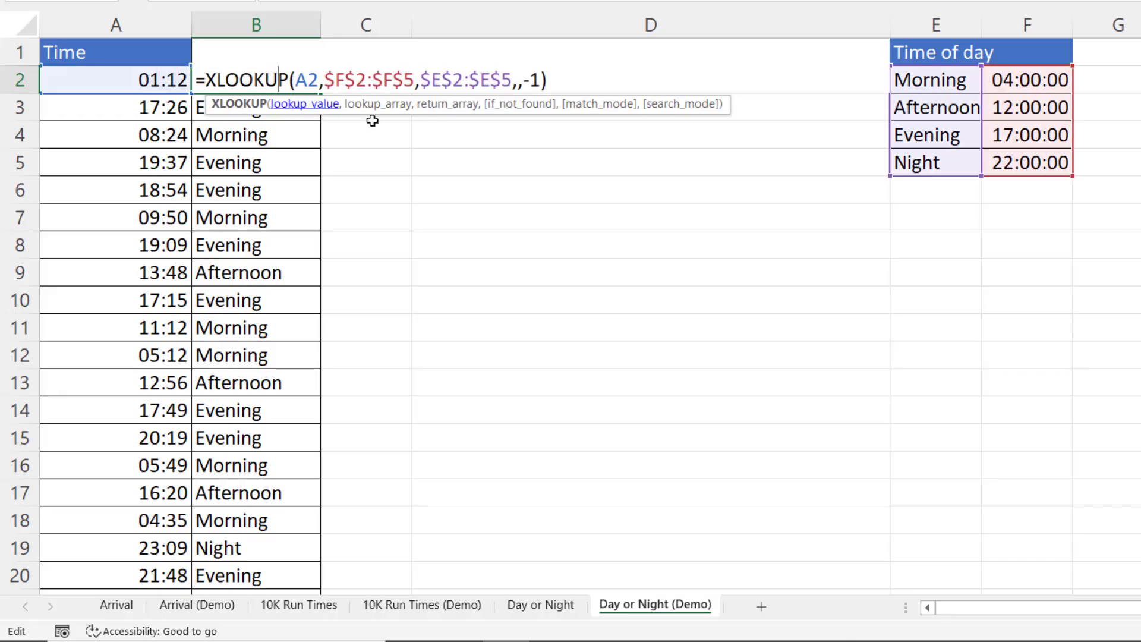
left_click(518, 86)
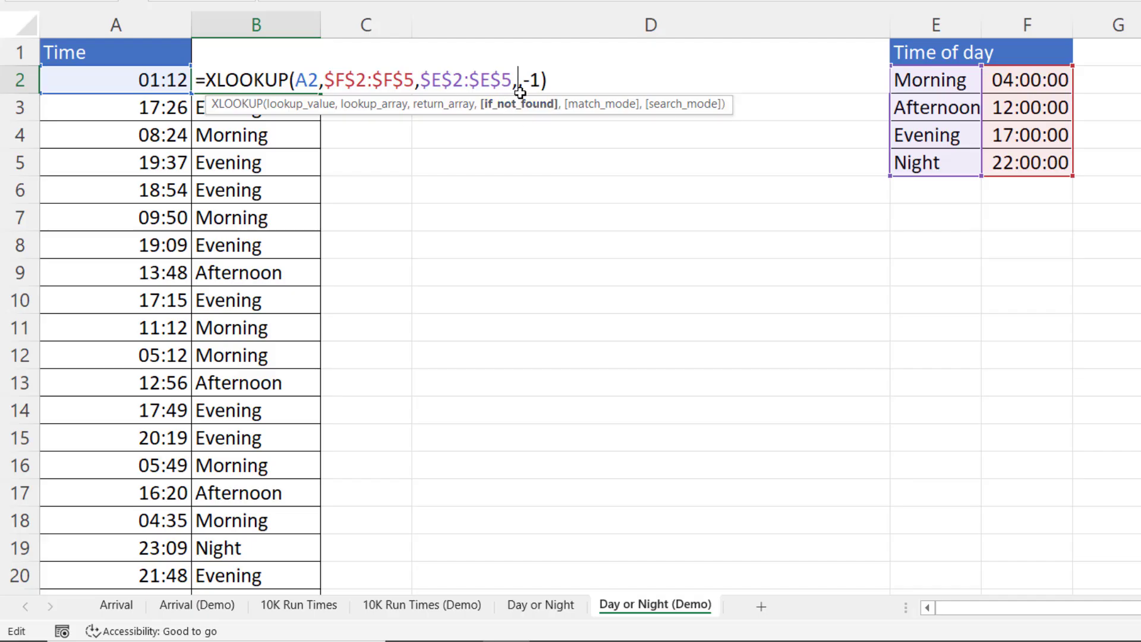
left_click(908, 163)
key("F4")
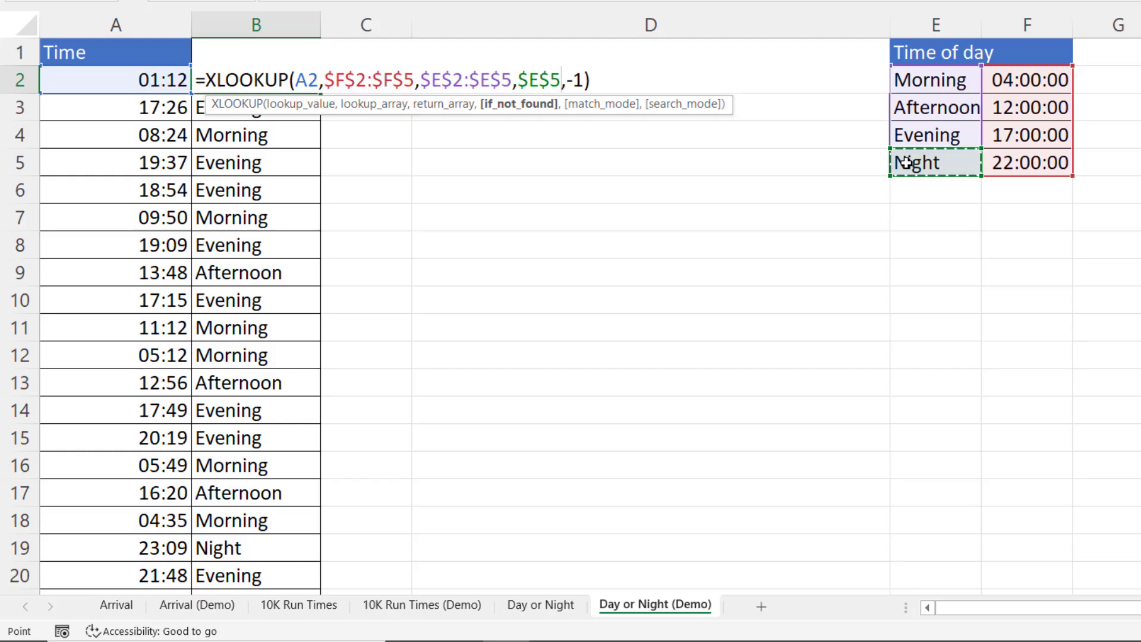
key("Return")
Step: Fill the revised XLOOKUP formula from B2 down the Time of Day column and review the labels
left_click(220, 83)
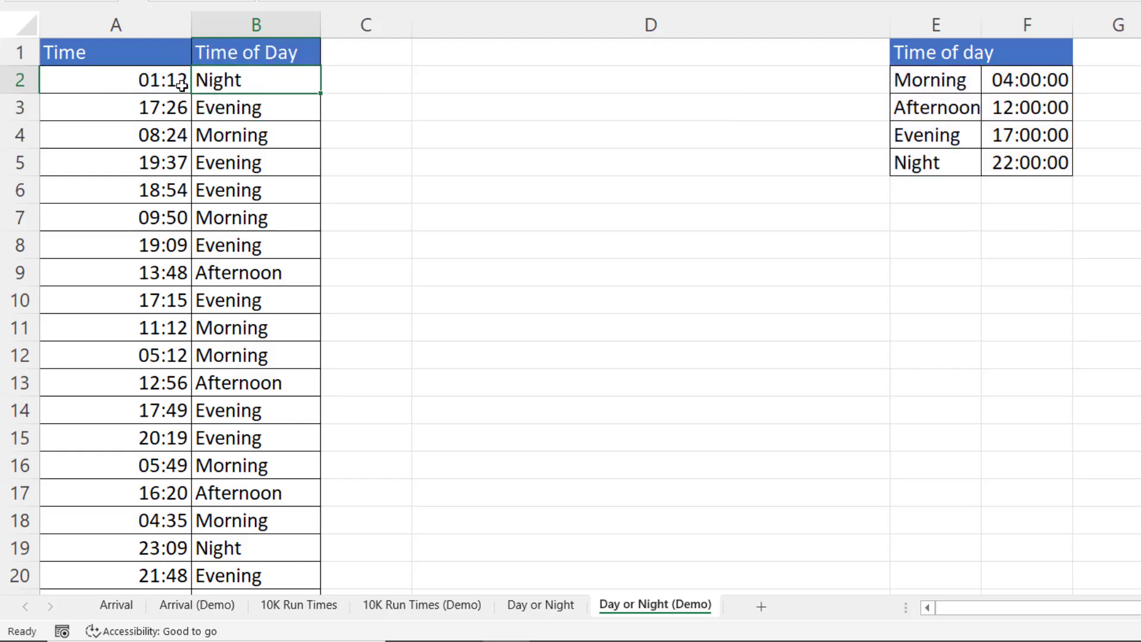
double_click(323, 95)
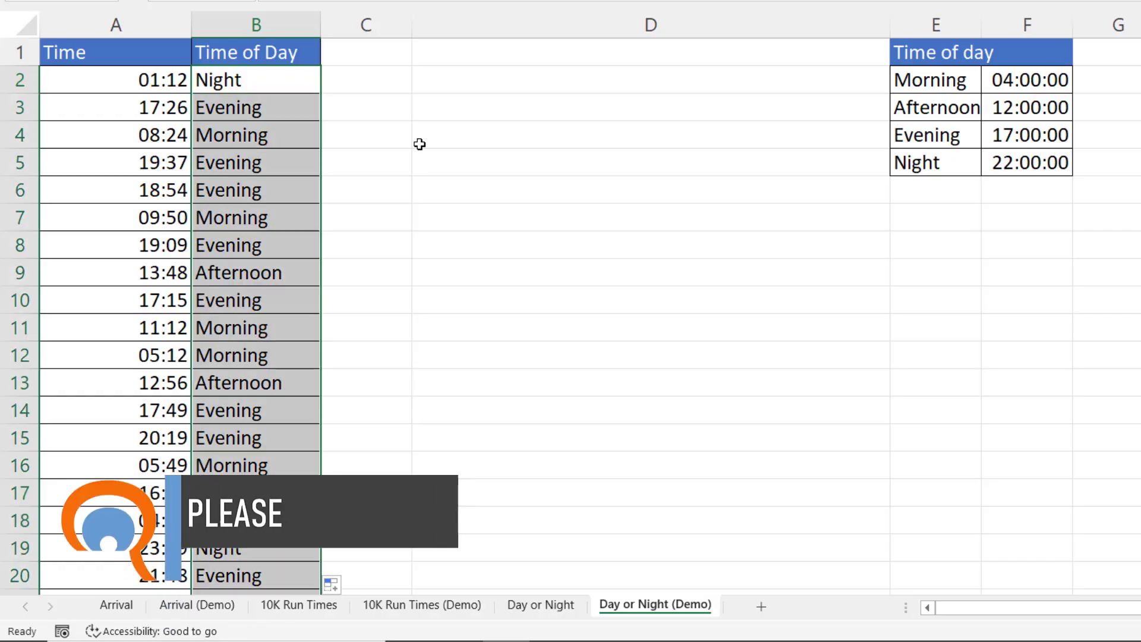
scroll(421, 149, "down", 4)
scroll(403, 330, "up", 4)
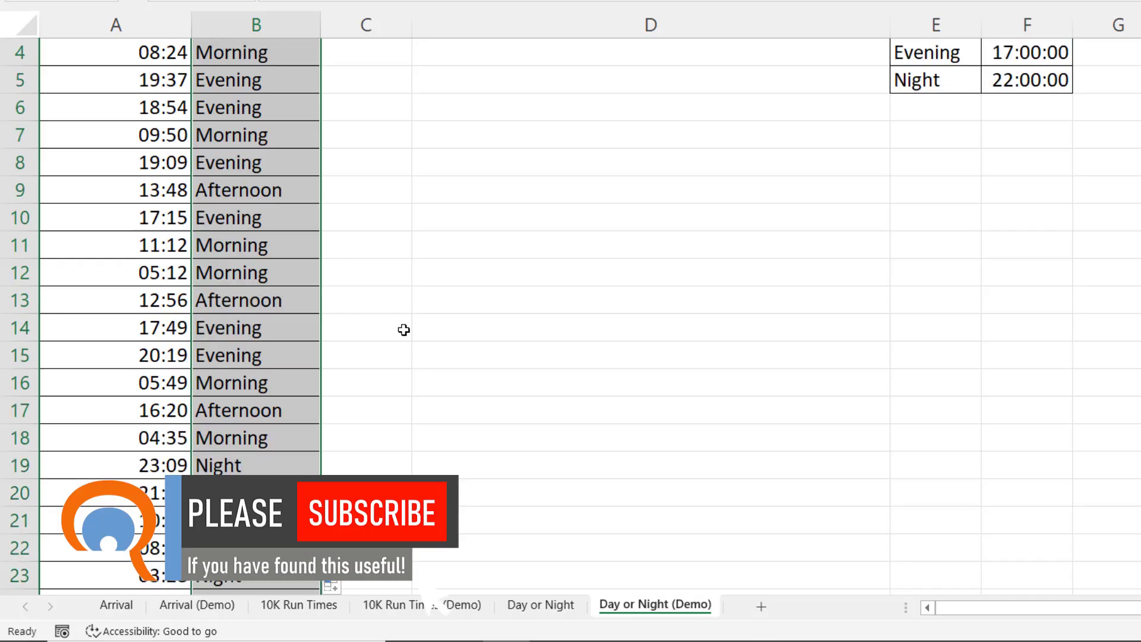